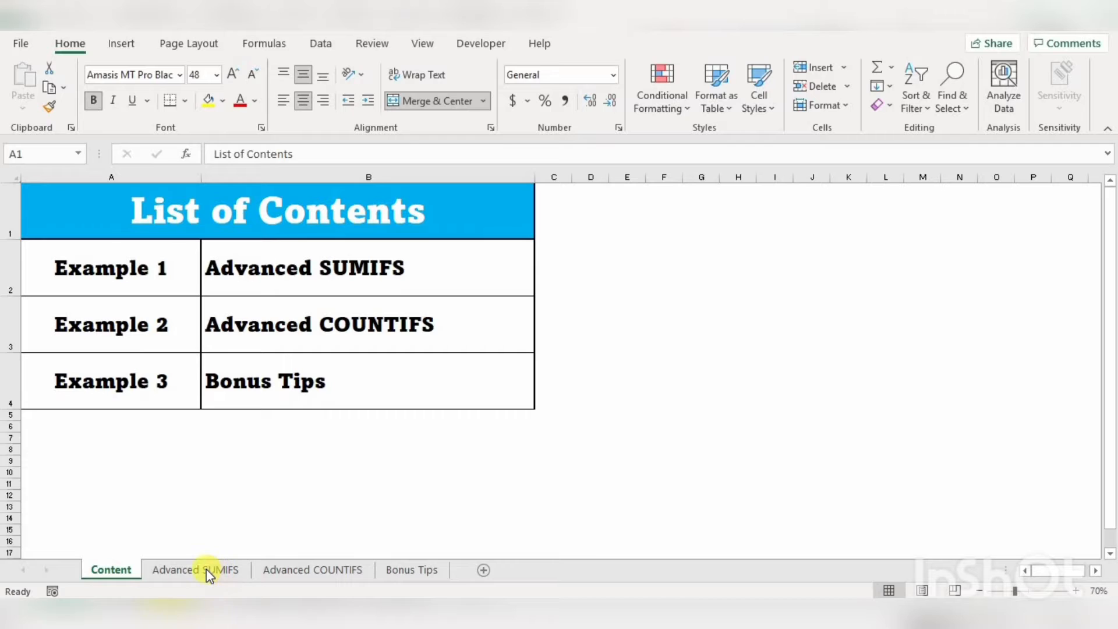
# Open the Advanced SUMIFS sheet and begin a SUMIFS formula in cell H3, the Sold Value for East.
pyautogui.click(201, 567)
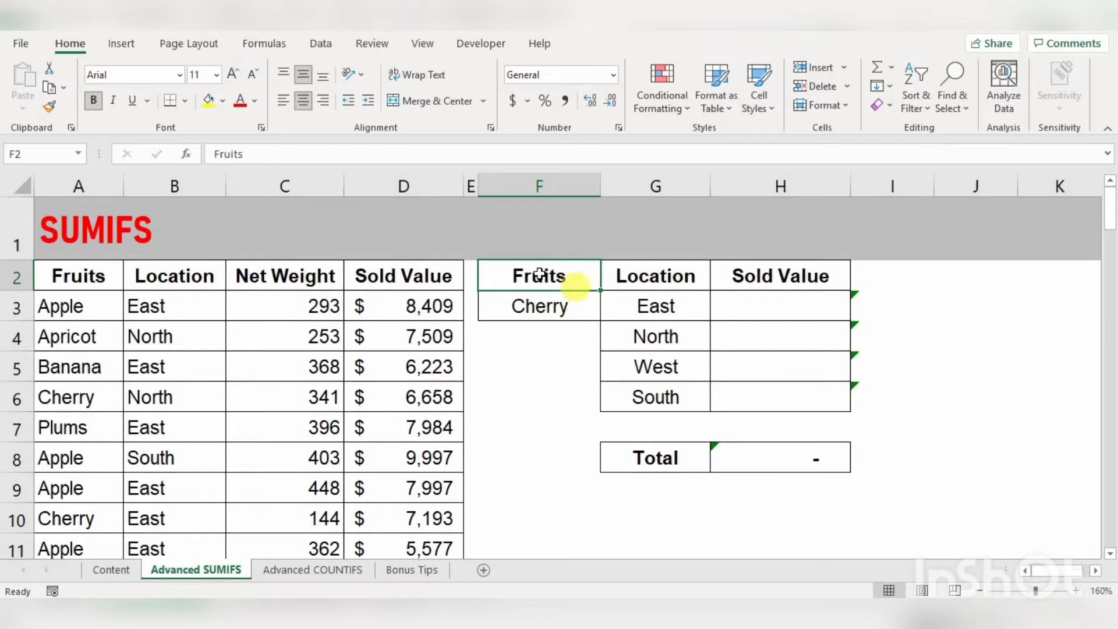
pyautogui.click(553, 303)
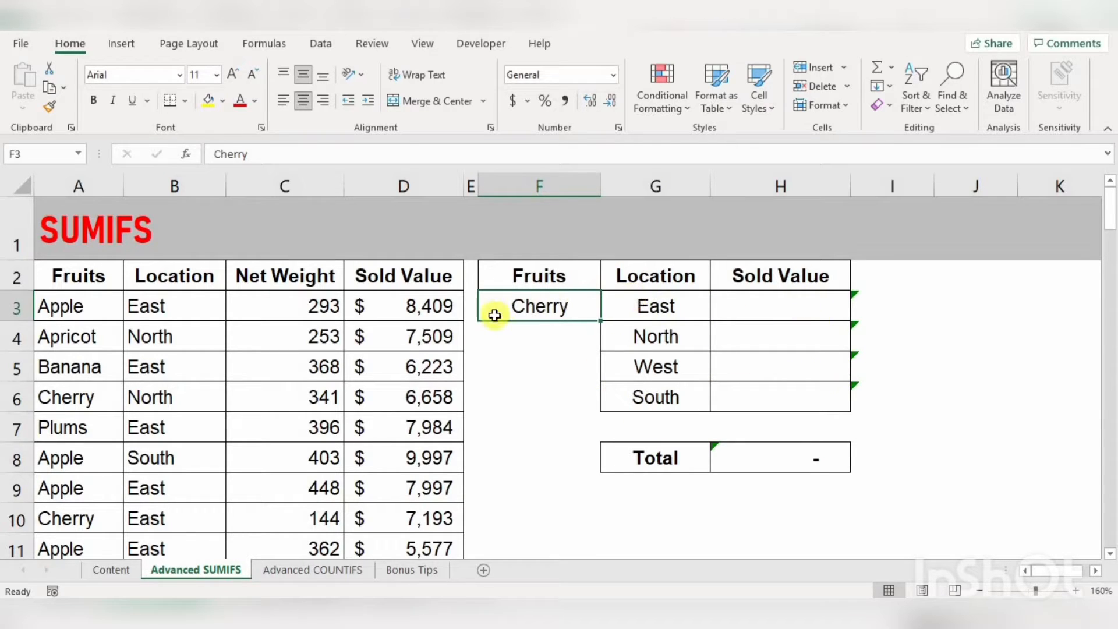
pyautogui.click(764, 306)
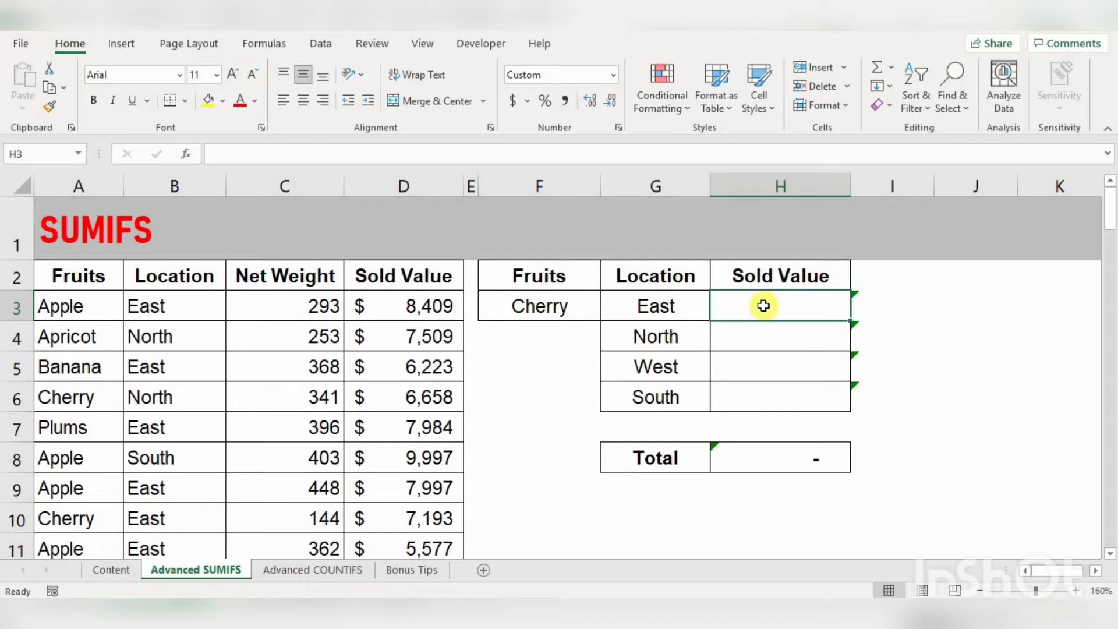
pyautogui.write('=sum')
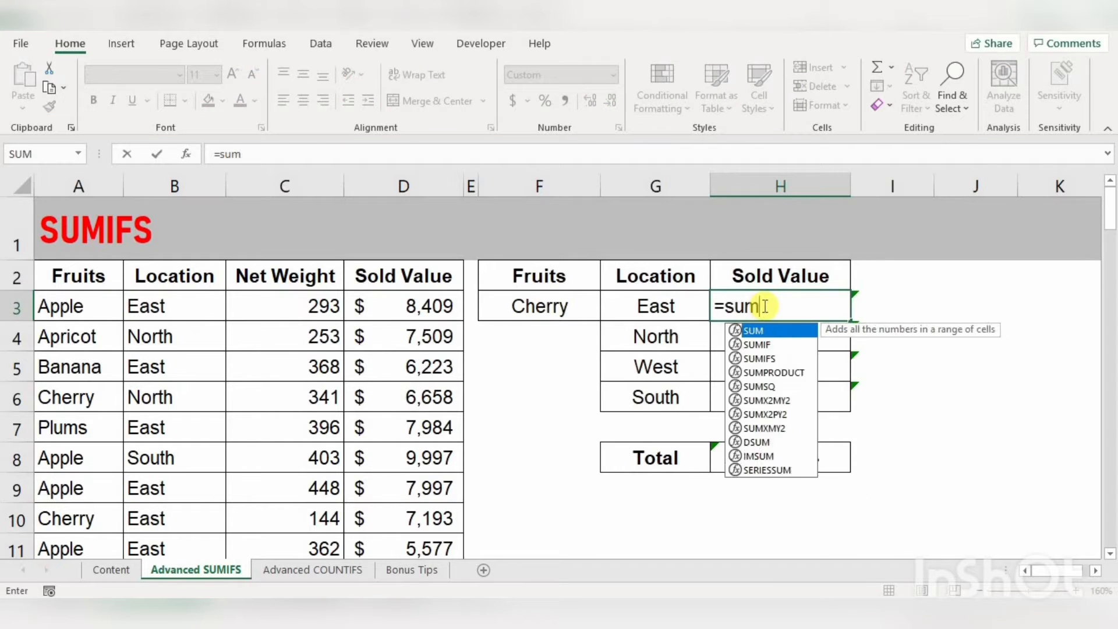
pyautogui.write('ifs')
pyautogui.press('Tab')
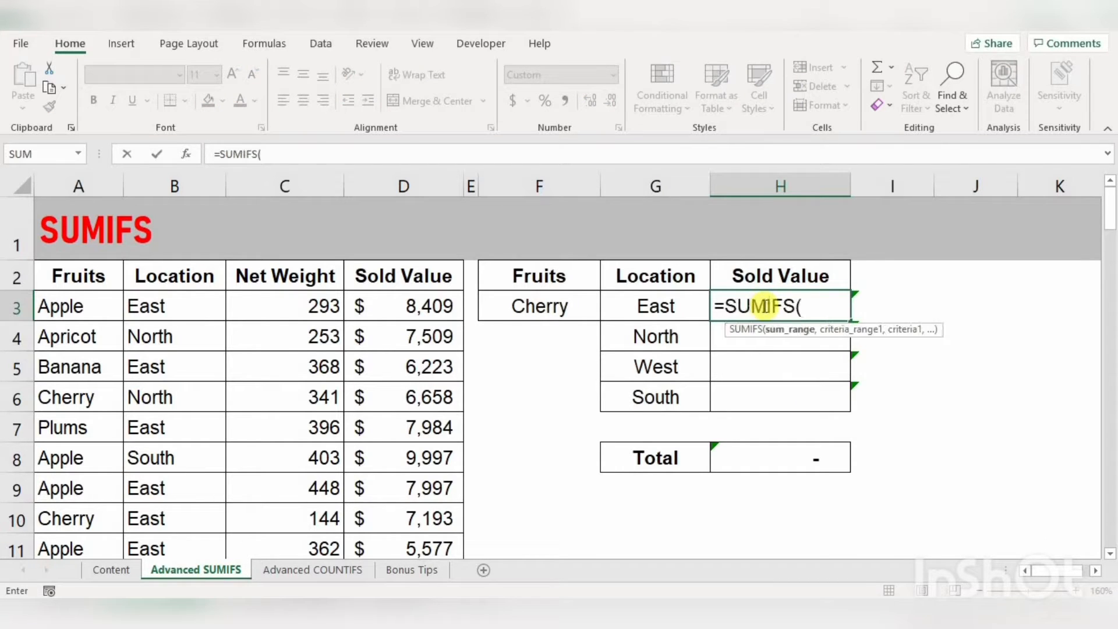
# Set the Sold Value data D3:D107 as the sum range of the SUMIFS formula.
pyautogui.click(70, 309)
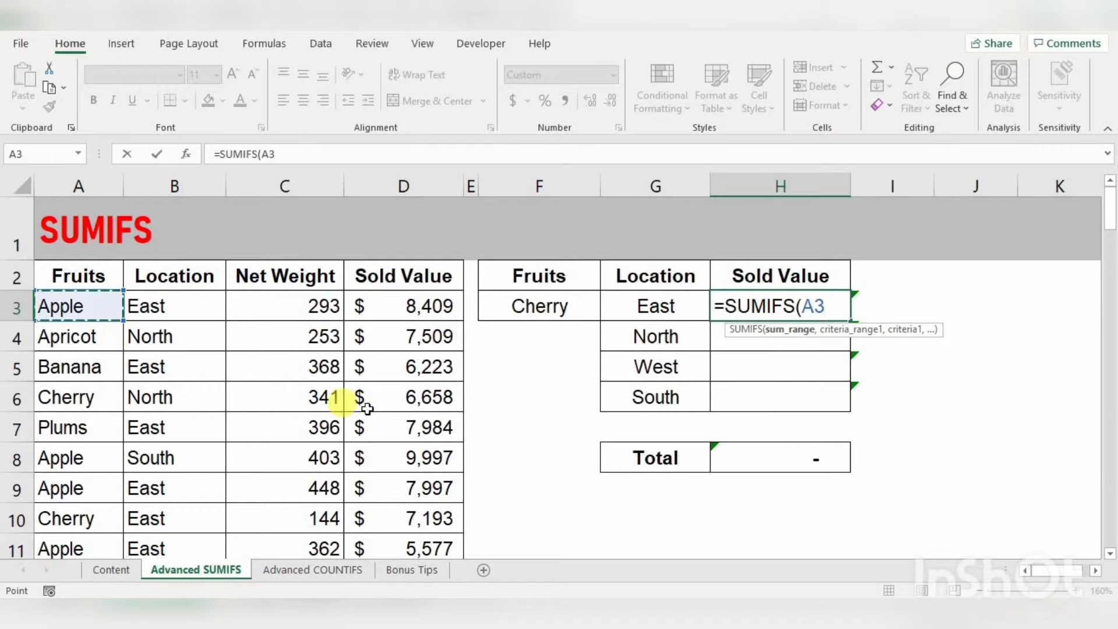
pyautogui.press('Right')
pyautogui.press('Right')
pyautogui.press('Right')
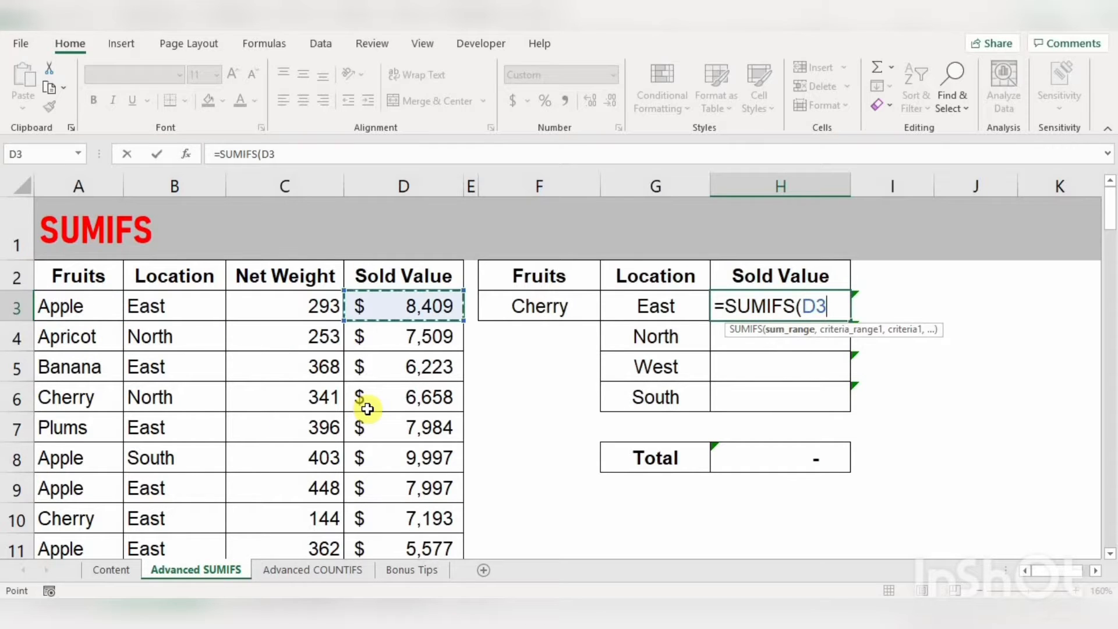
pyautogui.hotkey('ctrl', 'shift', 'Down')
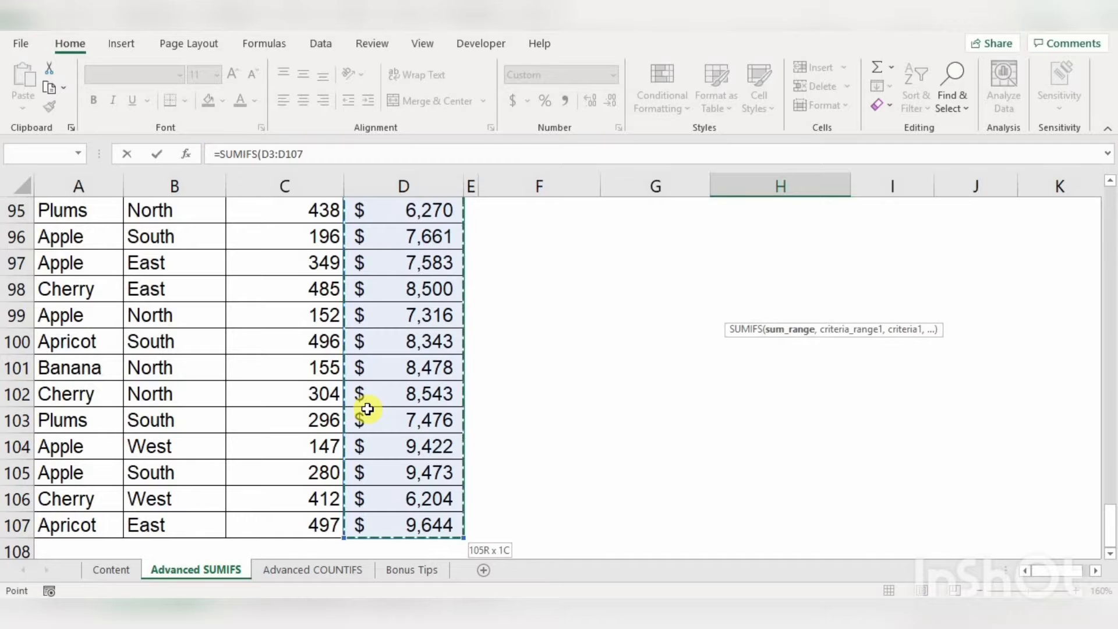
pyautogui.write(',')
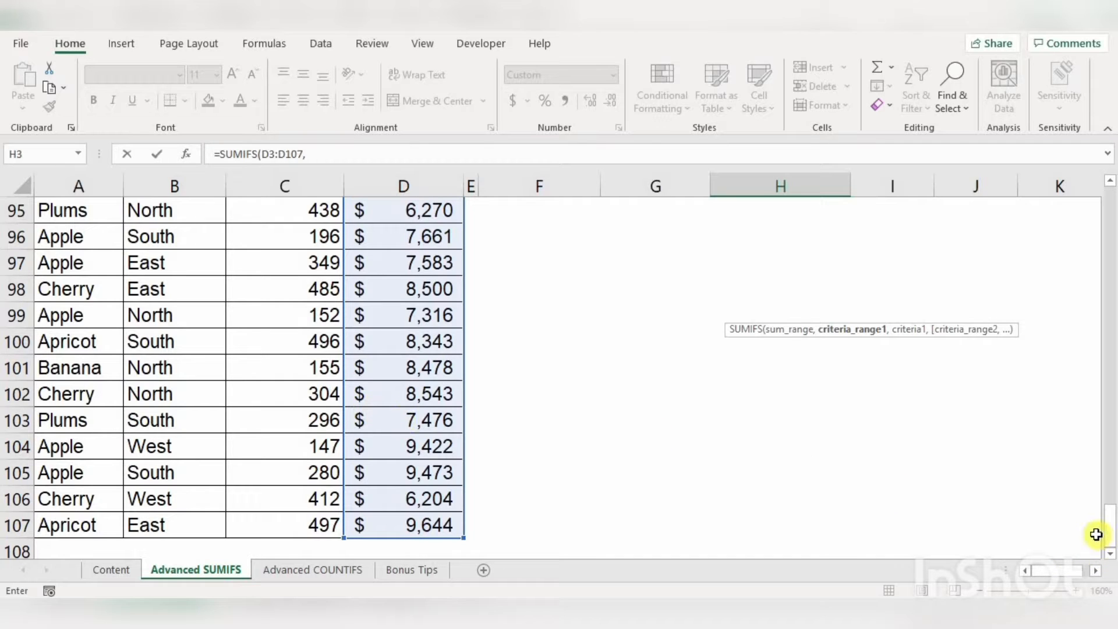
# Add the Fruits data A3:A107 as the first criteria range, with cell F3 as its criterion.
pyautogui.hotkey('ctrl', 'Home')
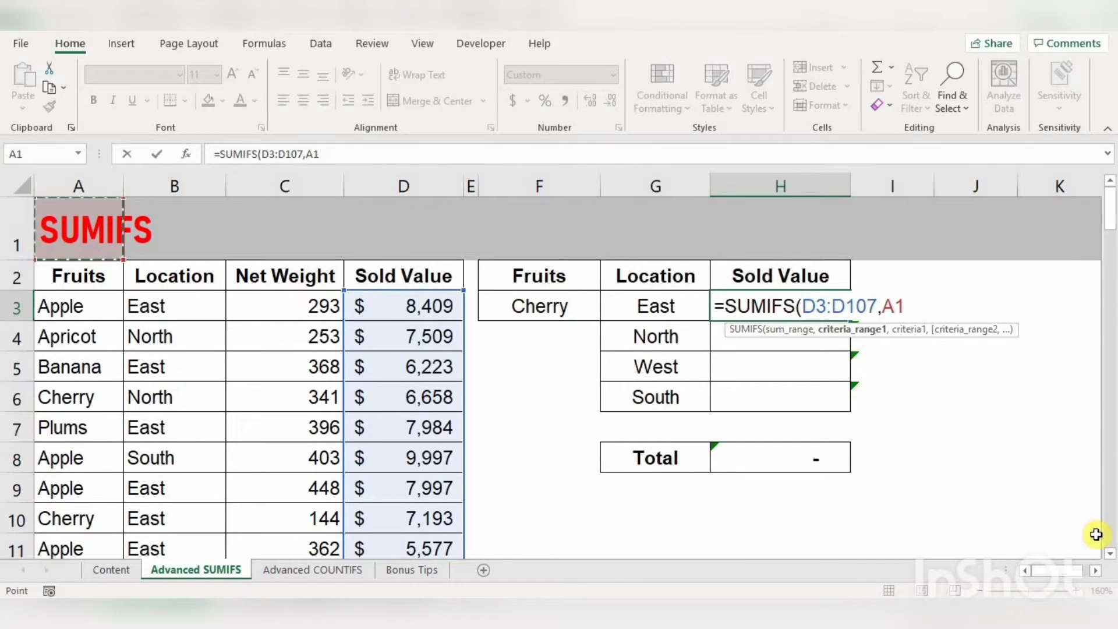
pyautogui.click(78, 305)
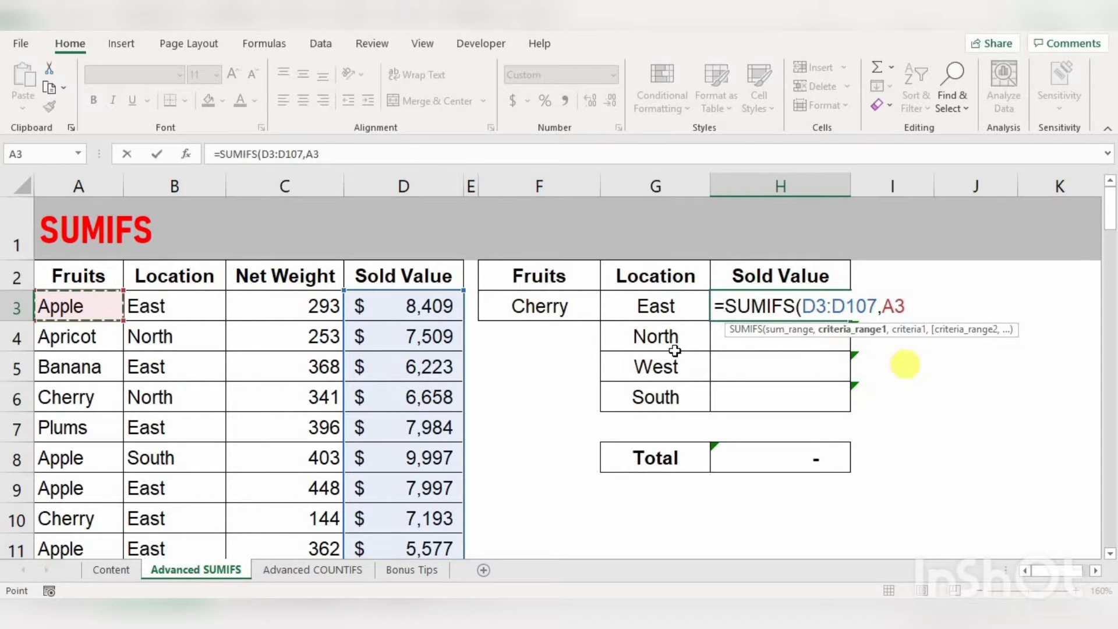
pyautogui.hotkey('ctrl', 'shift', 'Down')
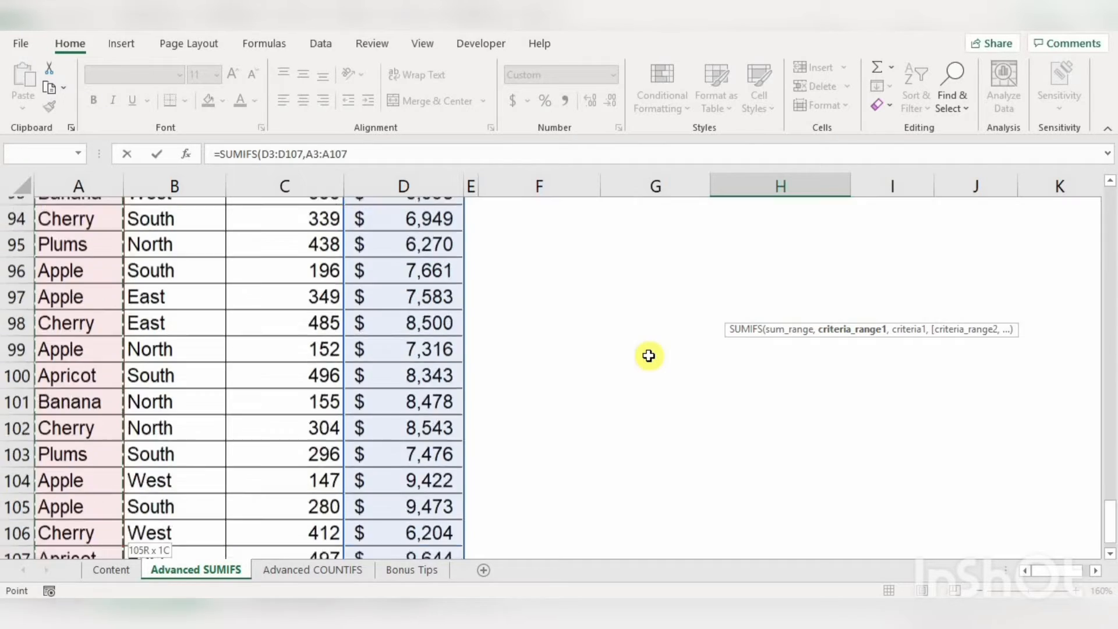
pyautogui.write(',')
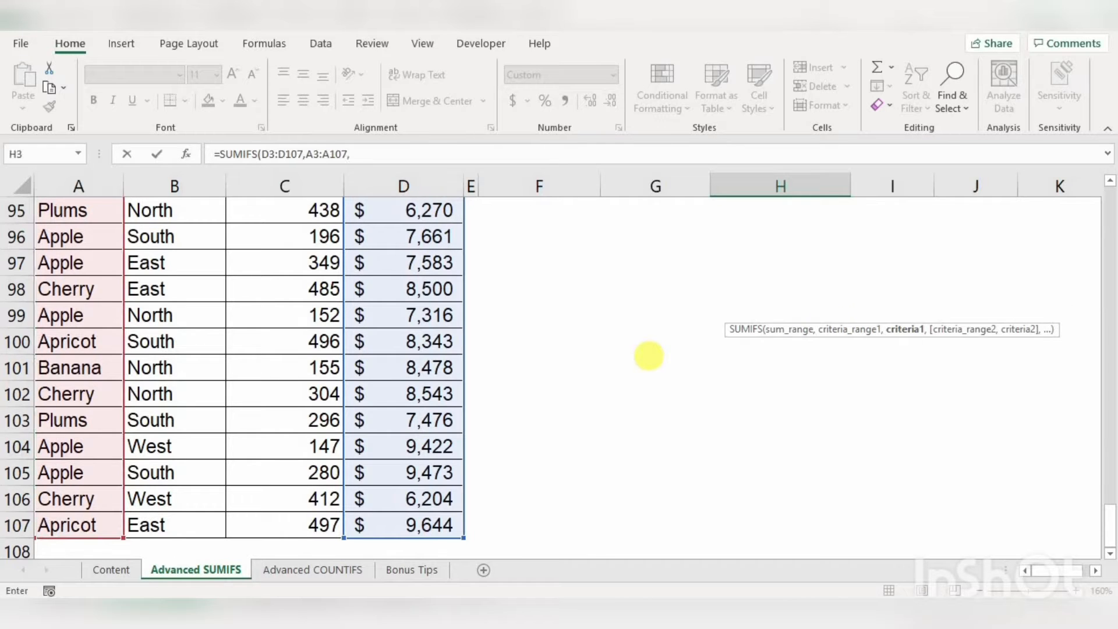
pyautogui.hotkey('ctrl', 'Home')
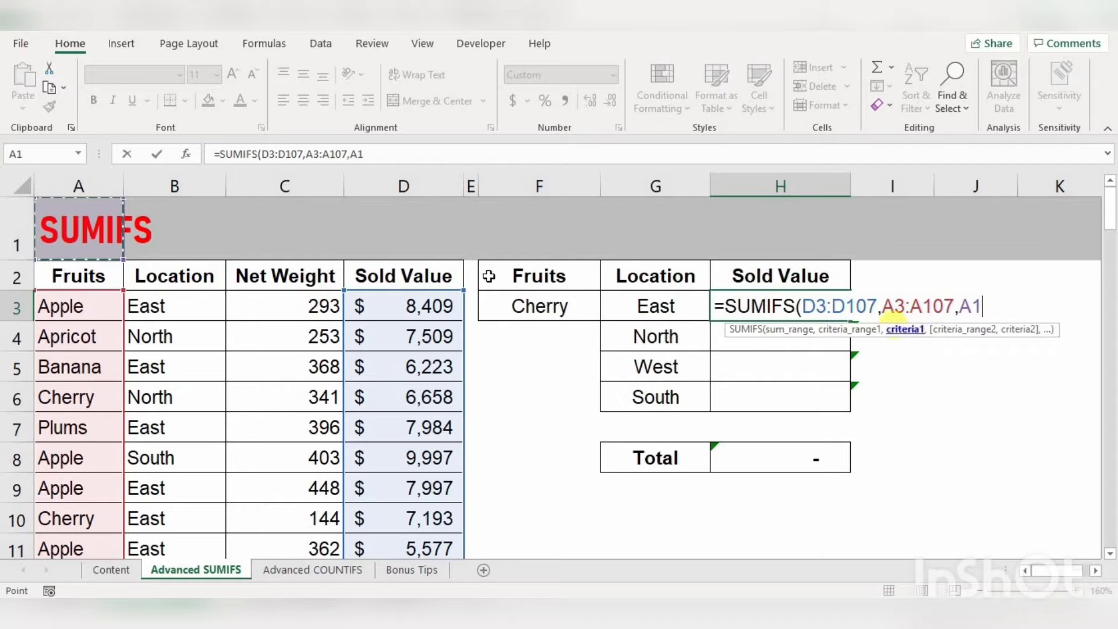
pyautogui.click(531, 303)
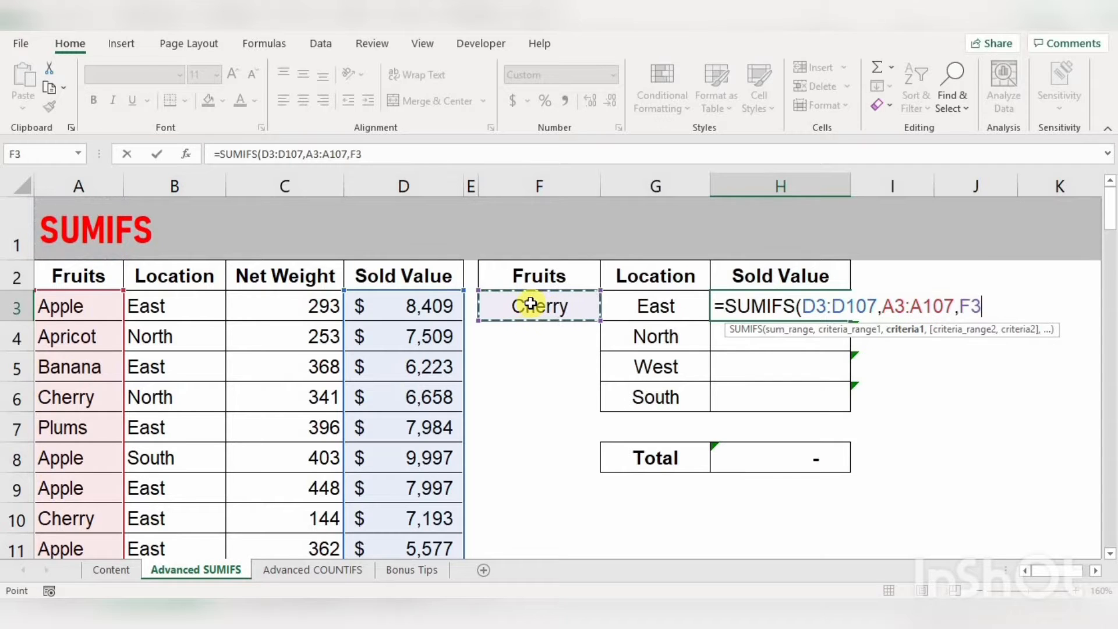
pyautogui.write(',')
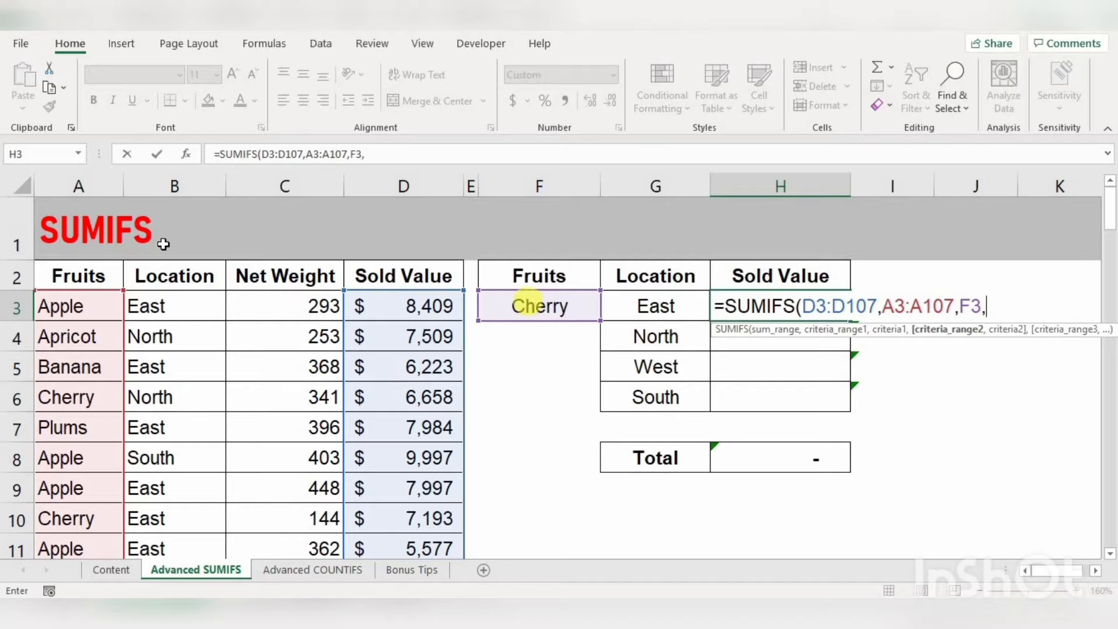
# Add the Location data B3:B107 as the second criteria range with G3 as criterion, and complete the formula.
pyautogui.click(140, 307)
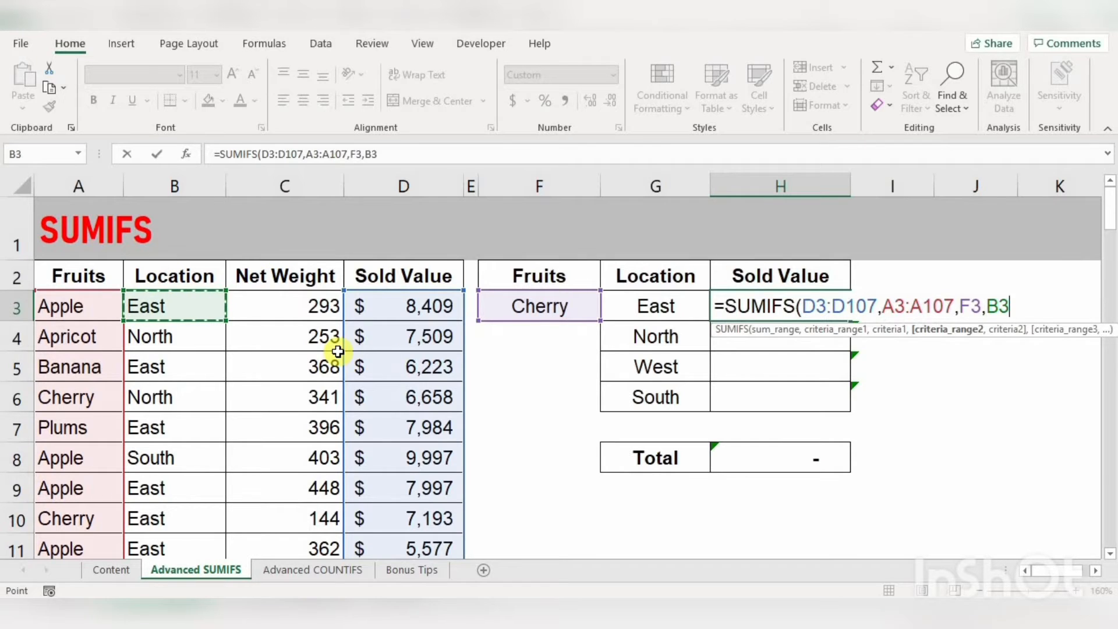
pyautogui.hotkey('ctrl', 'shift', 'Down')
pyautogui.write(',')
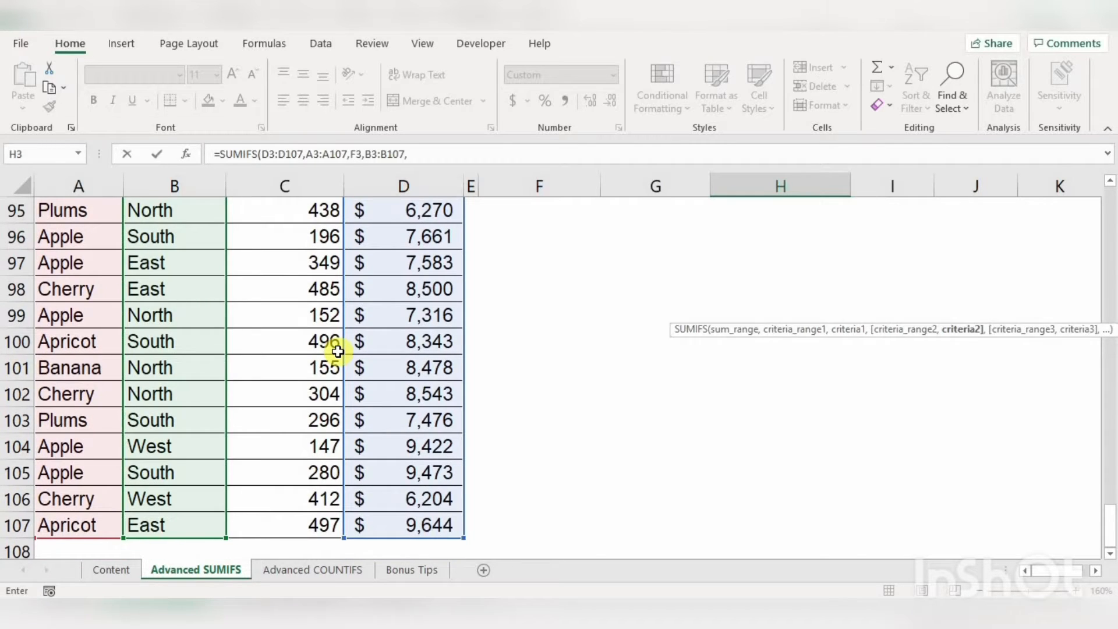
pyautogui.hotkey('ctrl', 'Home')
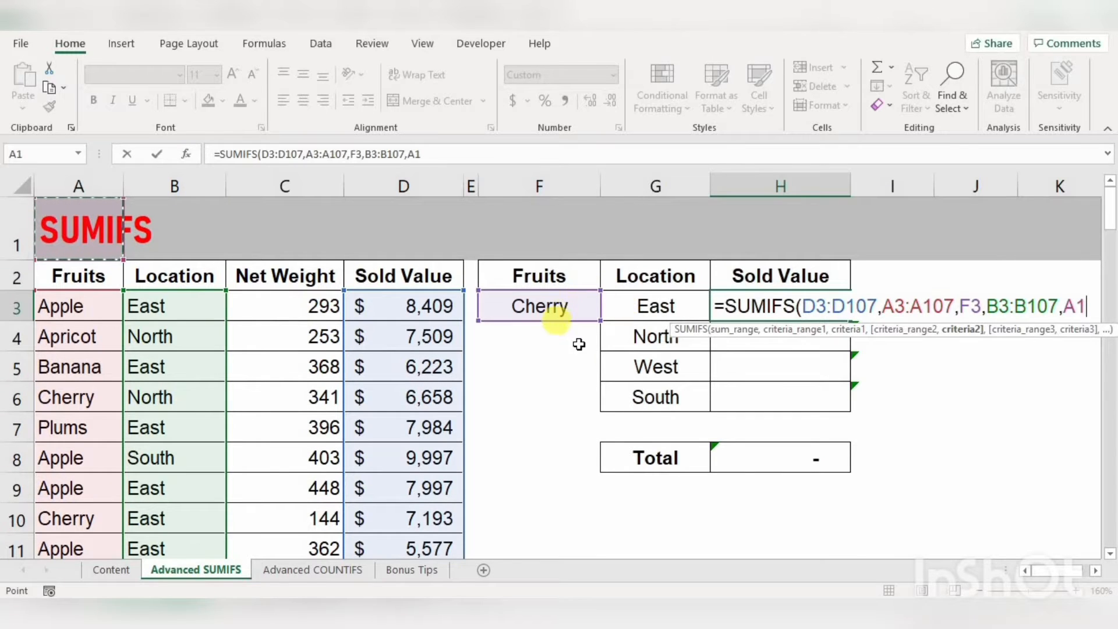
pyautogui.click(636, 306)
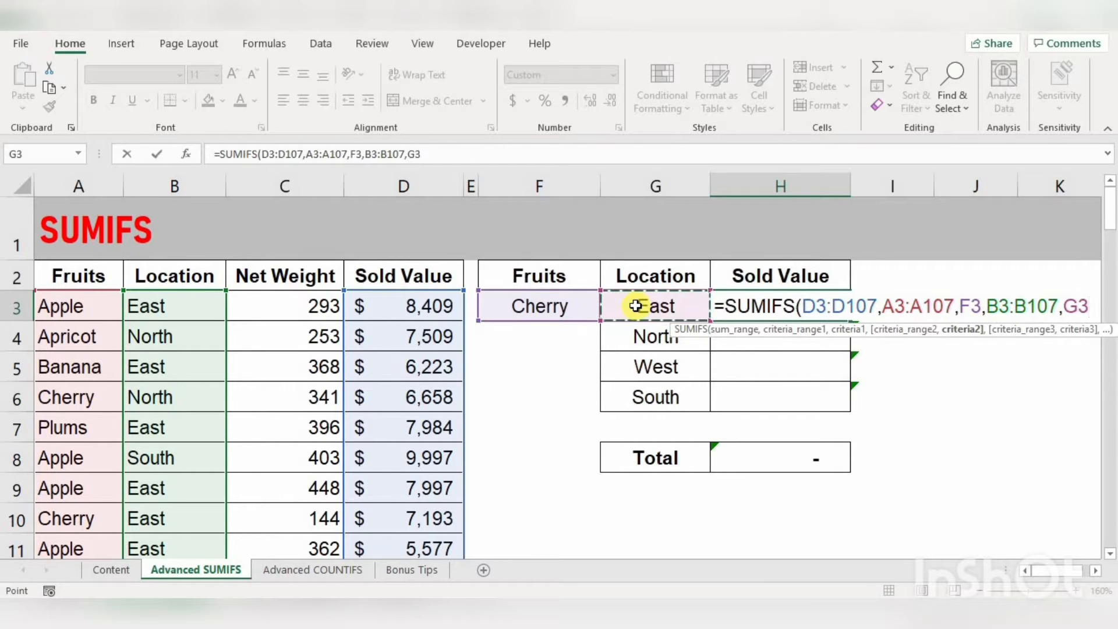
pyautogui.write(')')
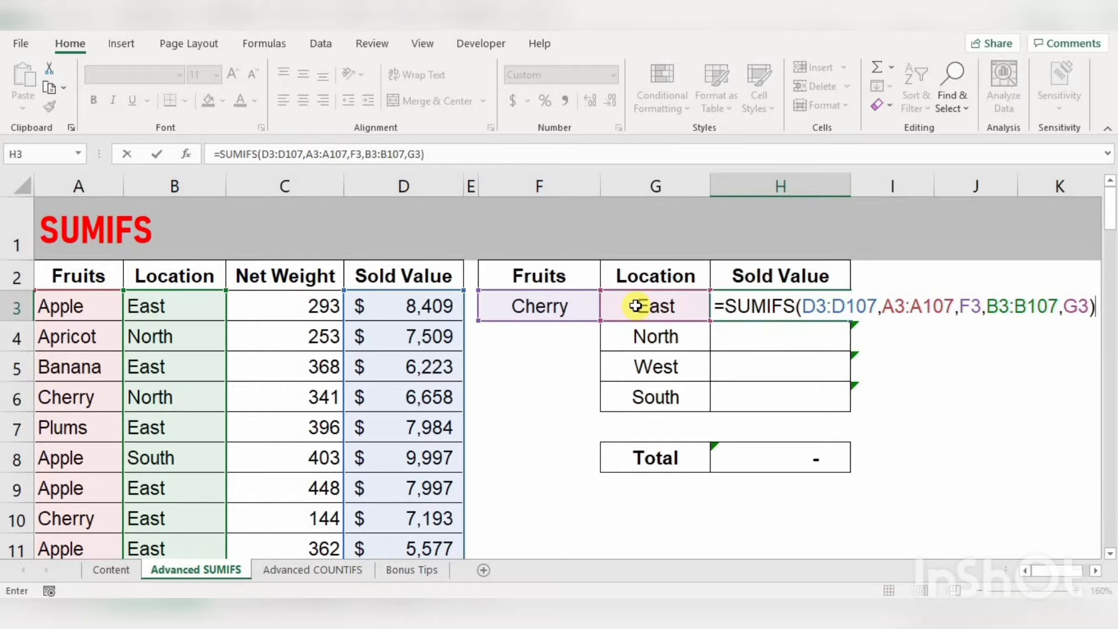
pyautogui.press('Return')
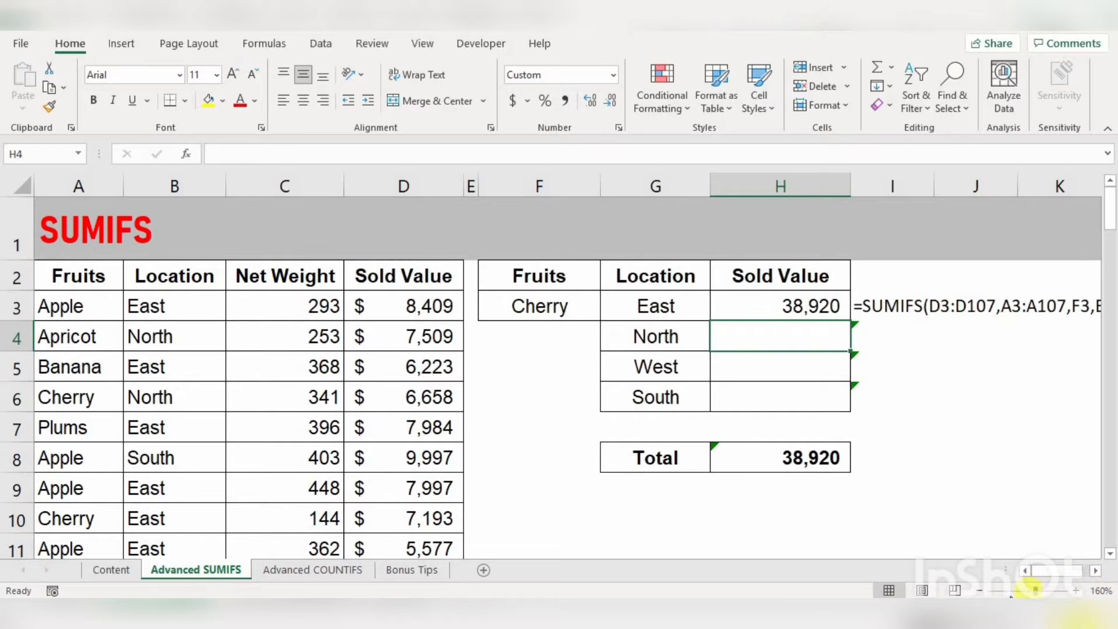
# Try to extend the SUMIFS formula in H3 with a third criteria pair, range B3:B107 and criterion G4.
pyautogui.click(979, 590)
pyautogui.click(980, 590)
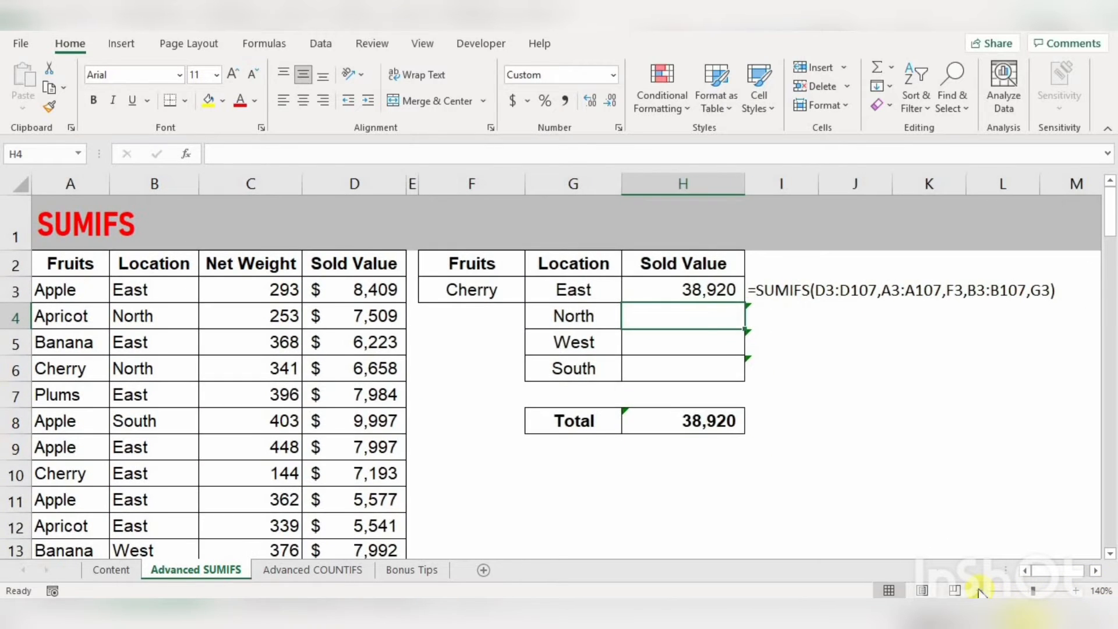
pyautogui.click(980, 591)
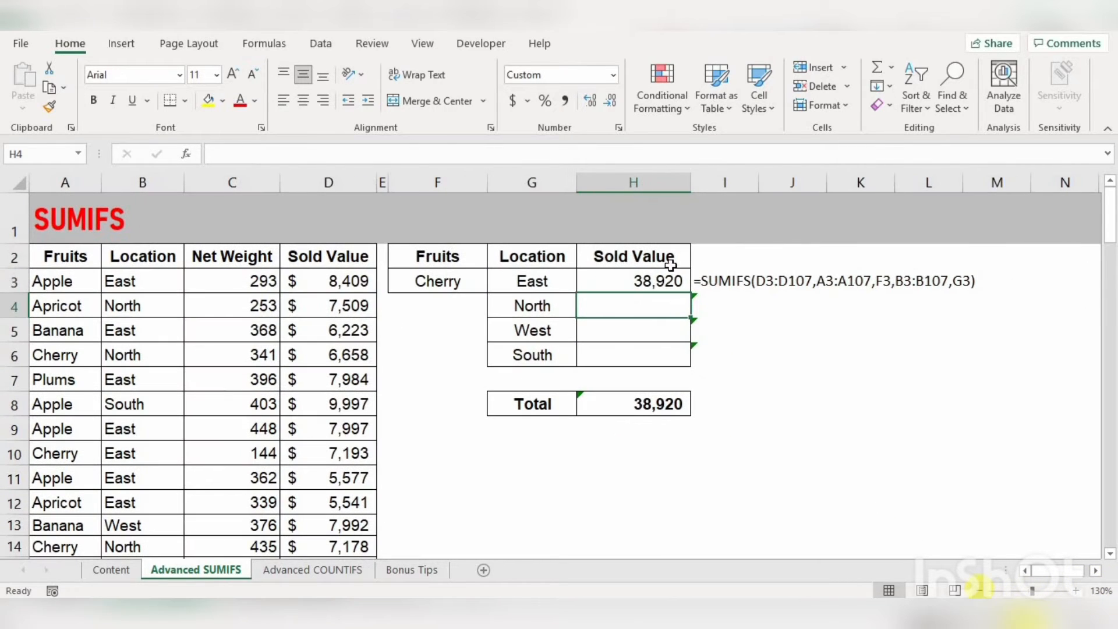
pyautogui.click(637, 280)
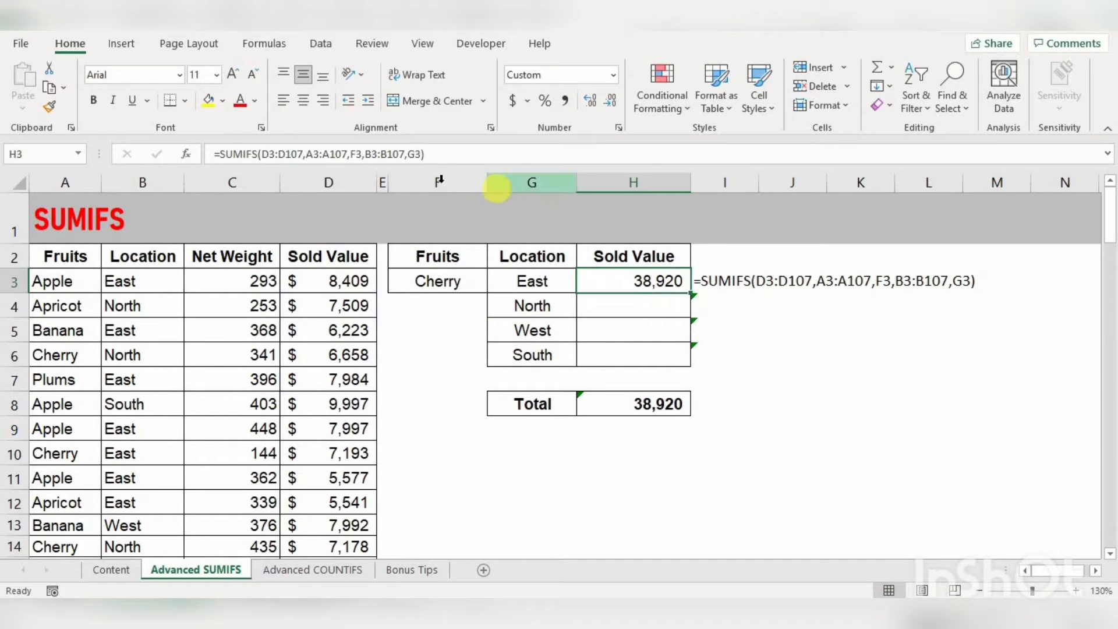
pyautogui.click(423, 154)
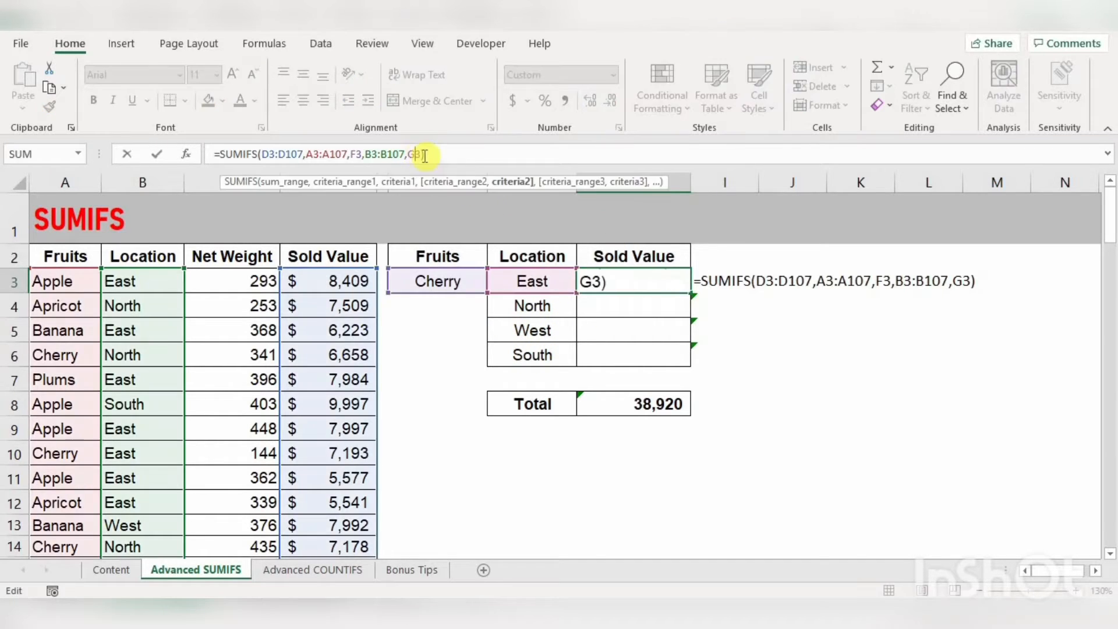
pyautogui.write(',')
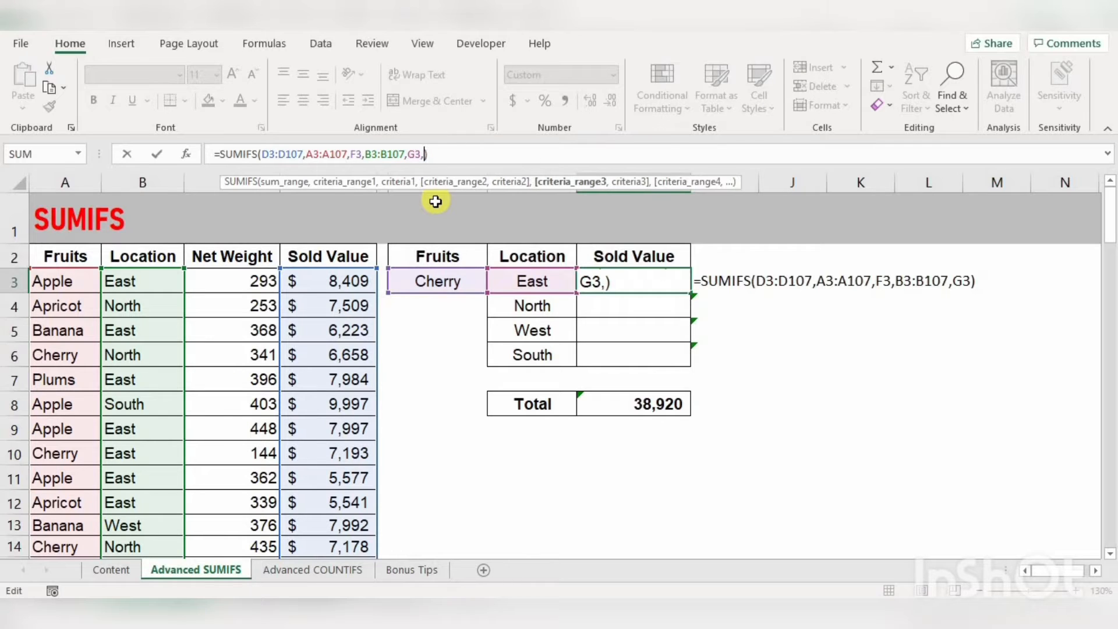
pyautogui.click(152, 279)
pyautogui.hotkey('ctrl', 'shift', 'Down')
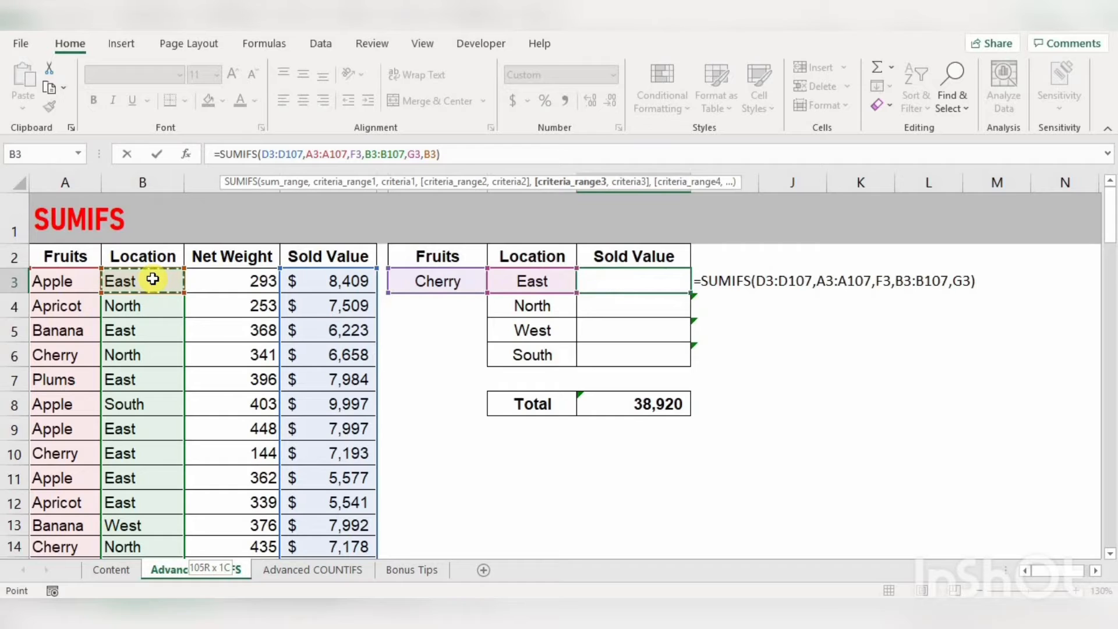
pyautogui.write(',')
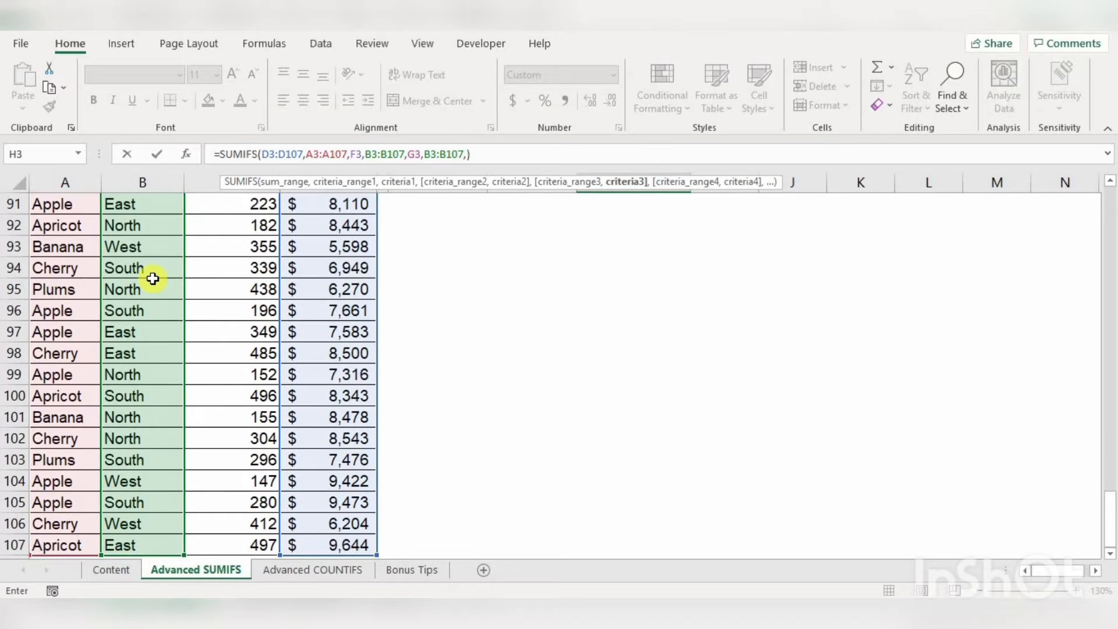
pyautogui.hotkey('ctrl', 'Home')
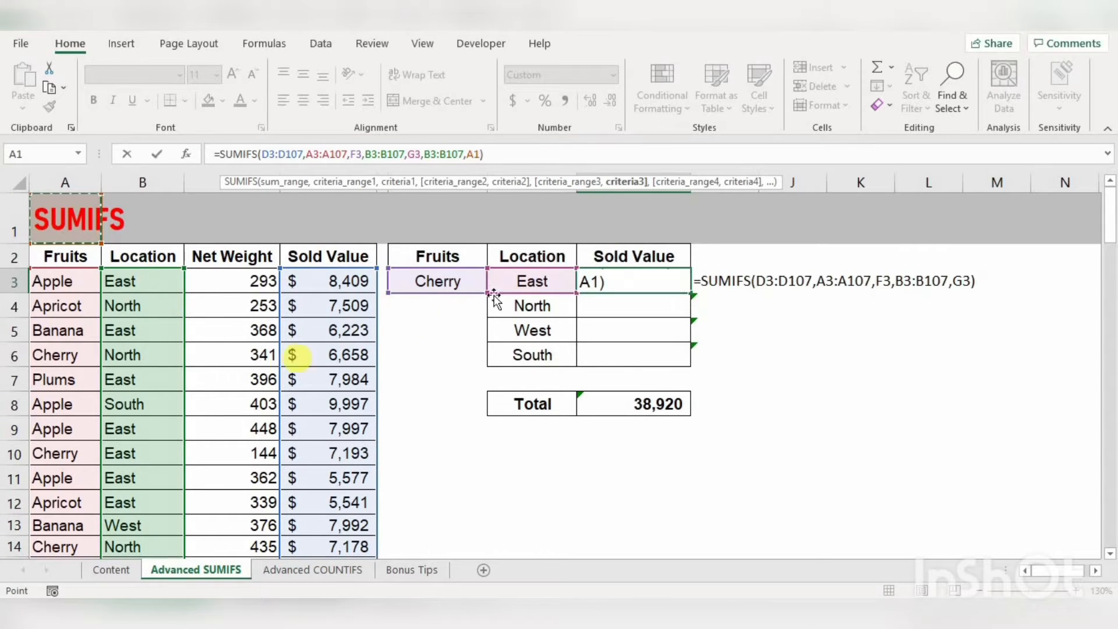
pyautogui.click(516, 307)
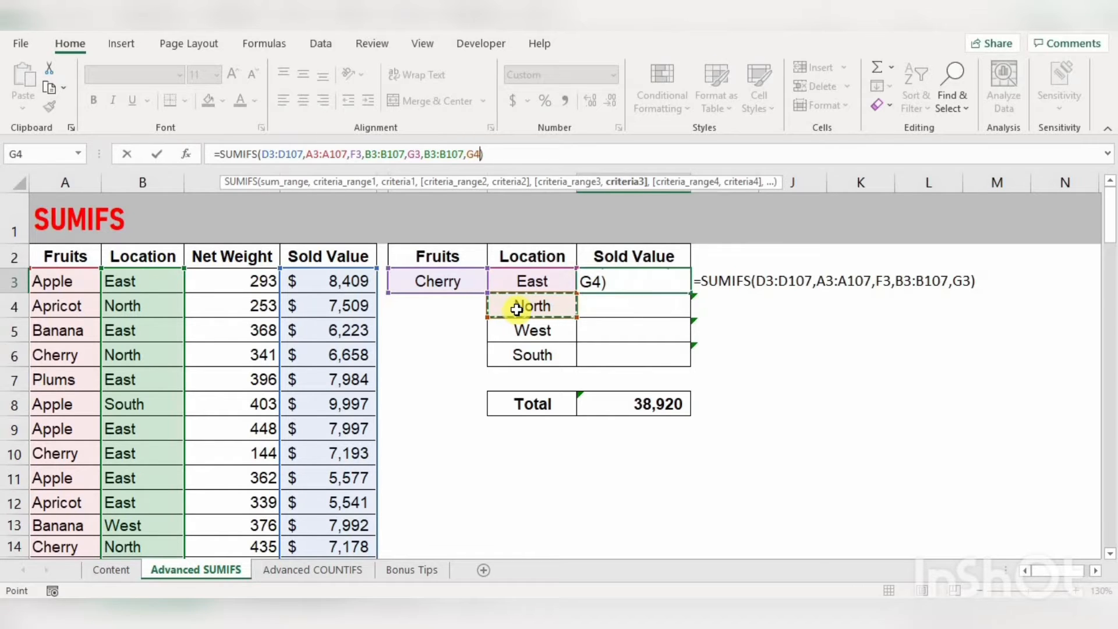
pyautogui.press('Return')
pyautogui.press('Up')
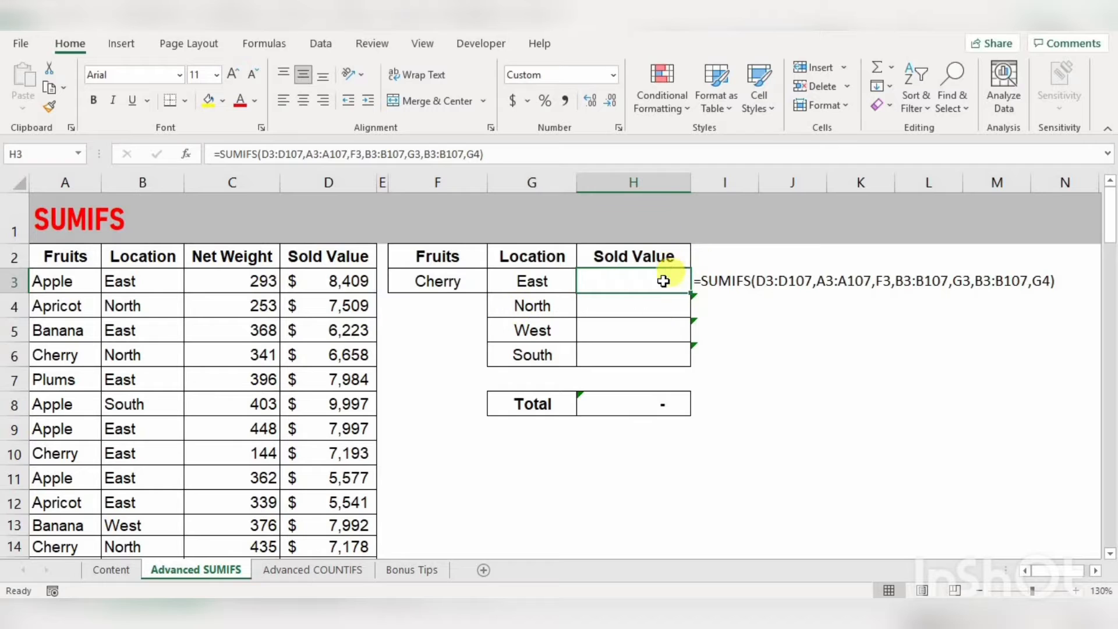
# Start a new SUMIFS formula in H3 with the Sold Value data D3:D107 as the sum range.
pyautogui.write('=SUMIFS(')
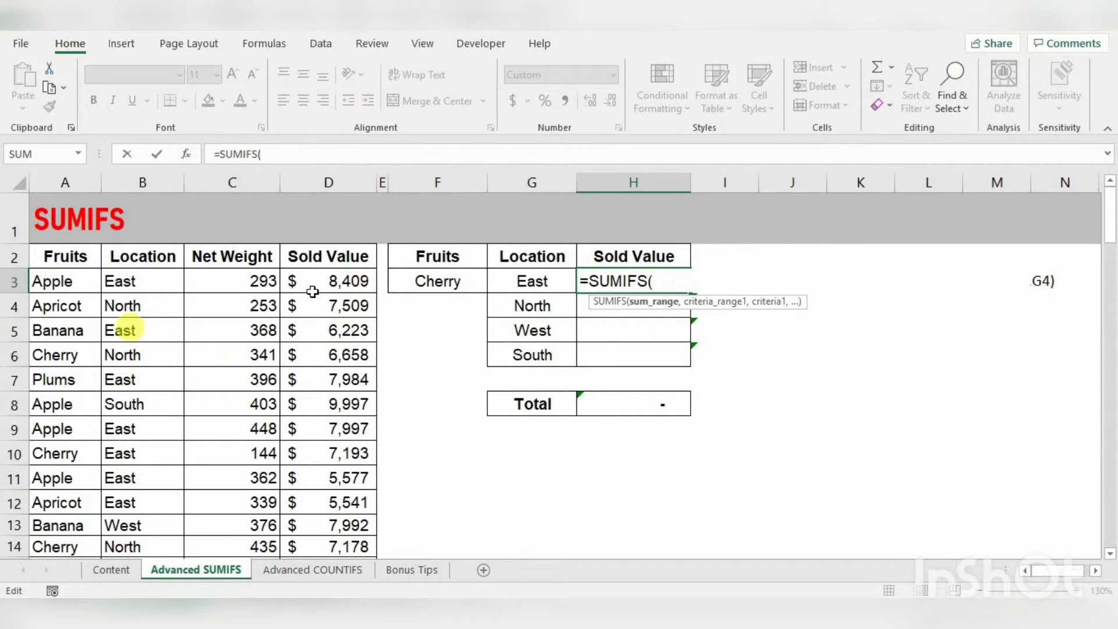
pyautogui.click(325, 280)
pyautogui.hotkey('ctrl', 'shift', 'Down')
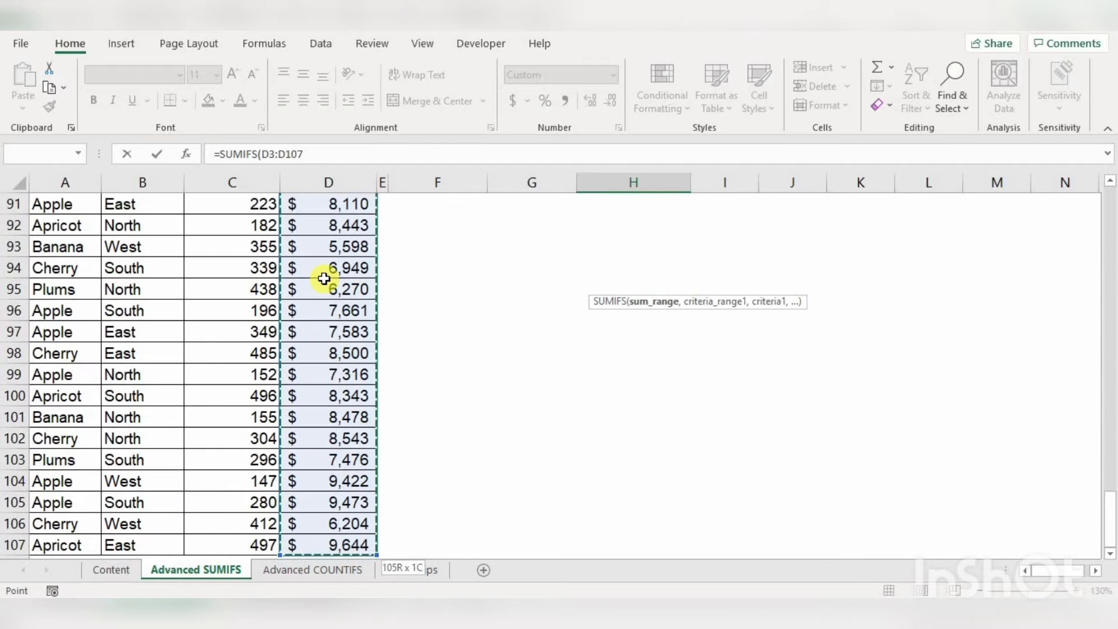
pyautogui.write(',')
# Add the Fruits data A3:A107 as the first criteria range of the formula, with F3 as its criterion.
pyautogui.hotkey('ctrl', 'Home')
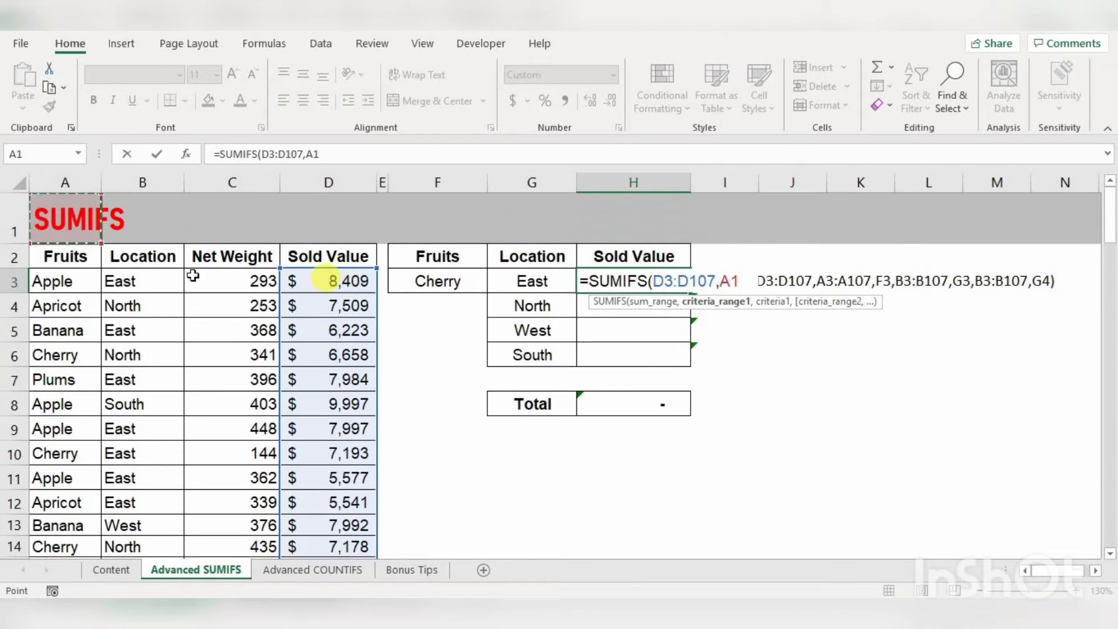
pyautogui.click(56, 282)
pyautogui.hotkey('ctrl', 'shift', 'Down')
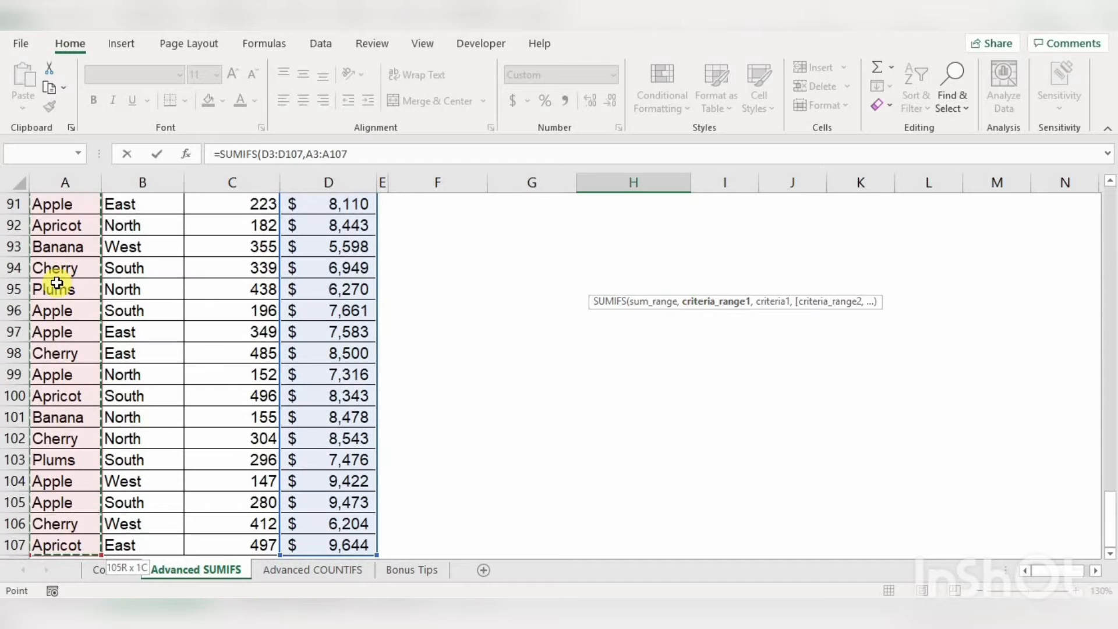
pyautogui.write(',')
pyautogui.hotkey('ctrl', 'Home')
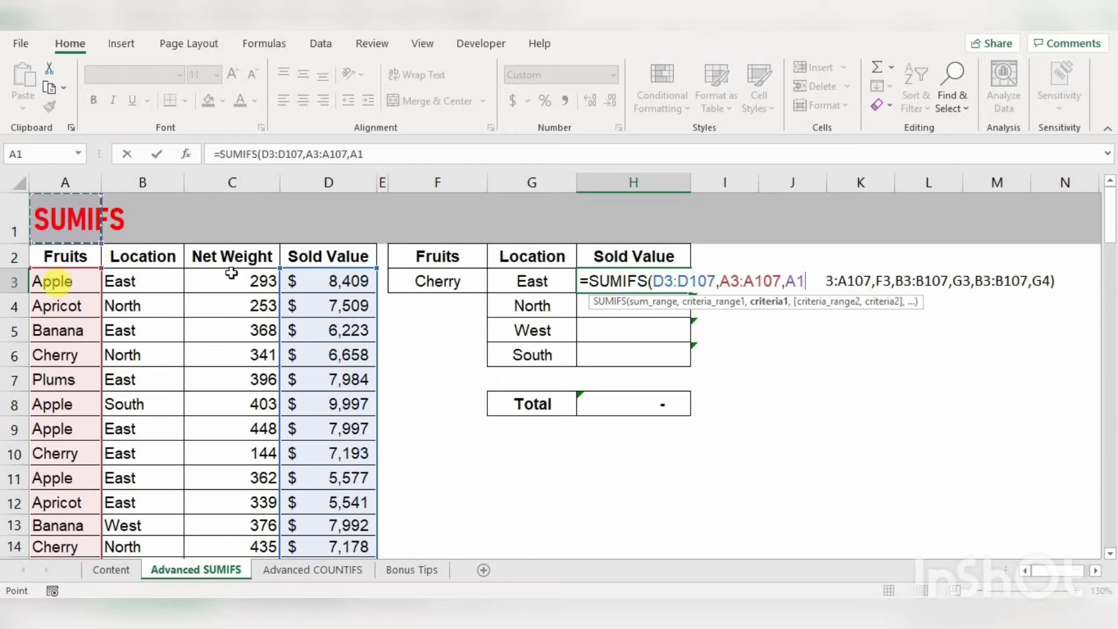
pyautogui.click(433, 279)
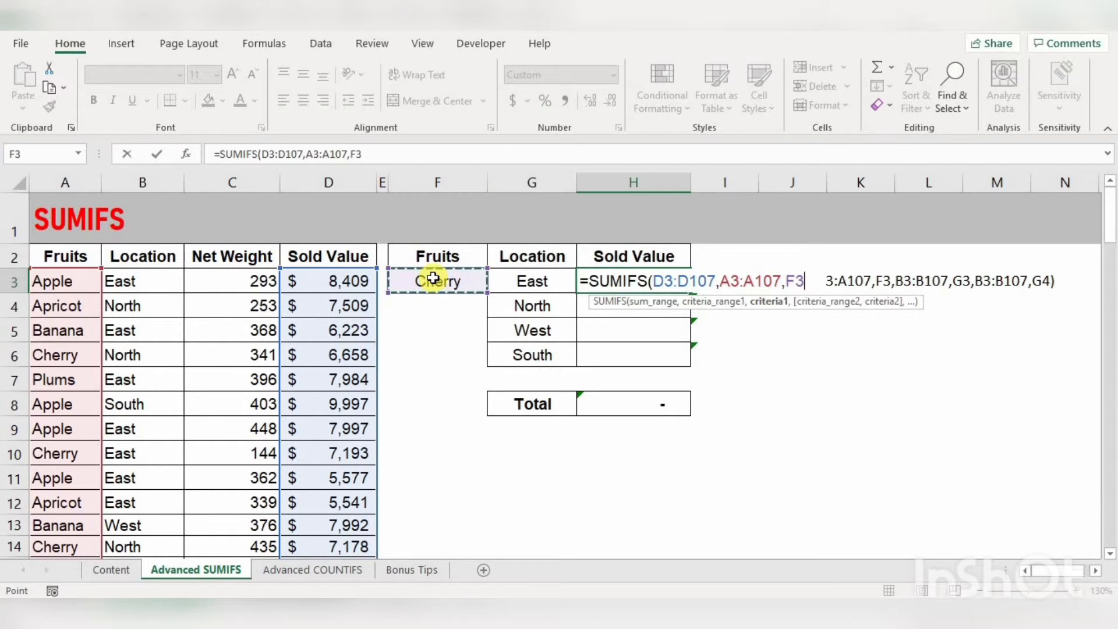
pyautogui.write(',')
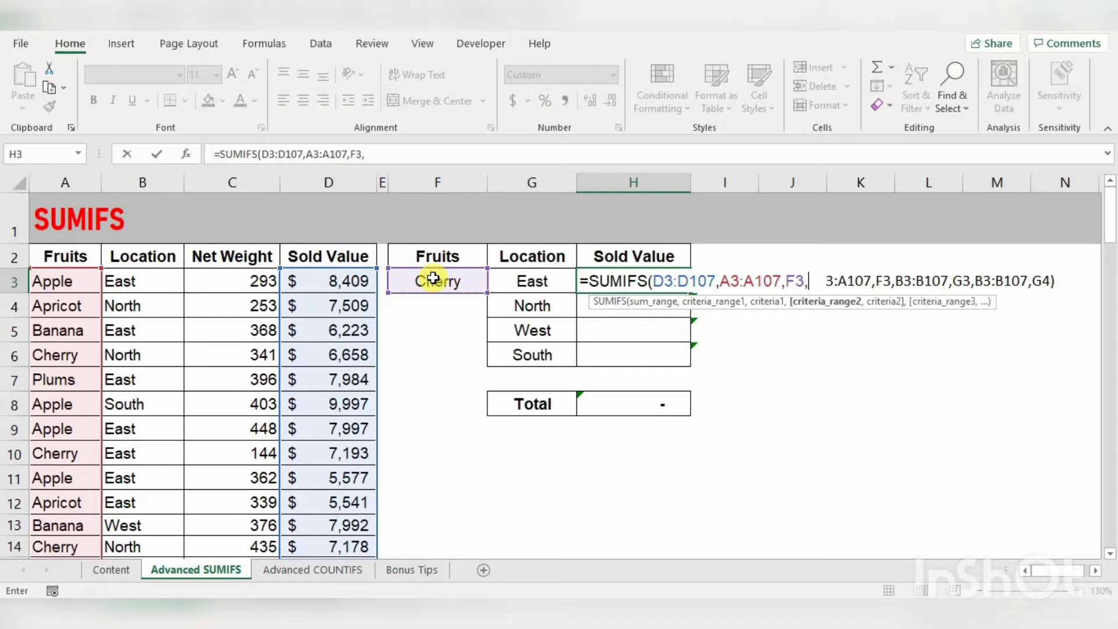
# Add the Location data B3:B107 as the second criteria range with all locations G3:G6 as criteria, and complete the formula.
pyautogui.click(134, 280)
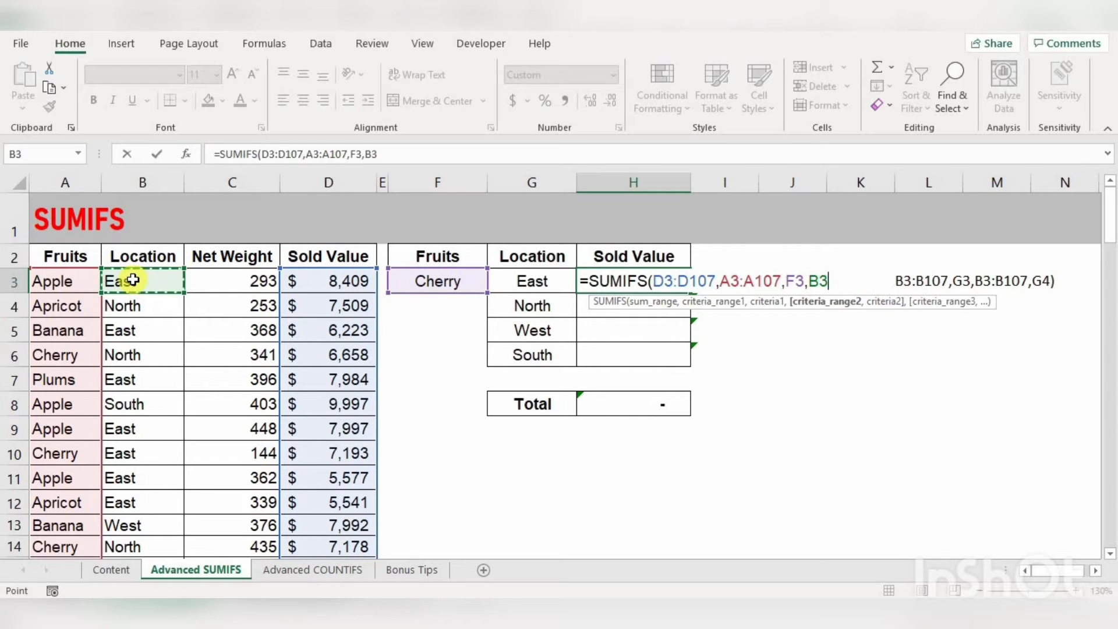
pyautogui.hotkey('ctrl', 'shift', 'Down')
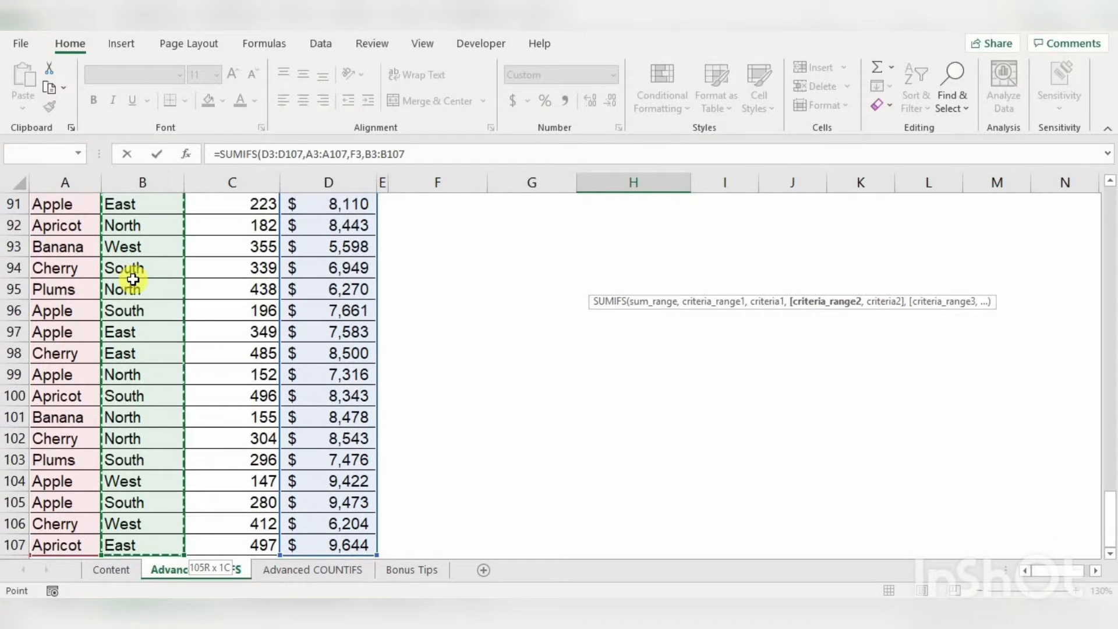
pyautogui.write(',')
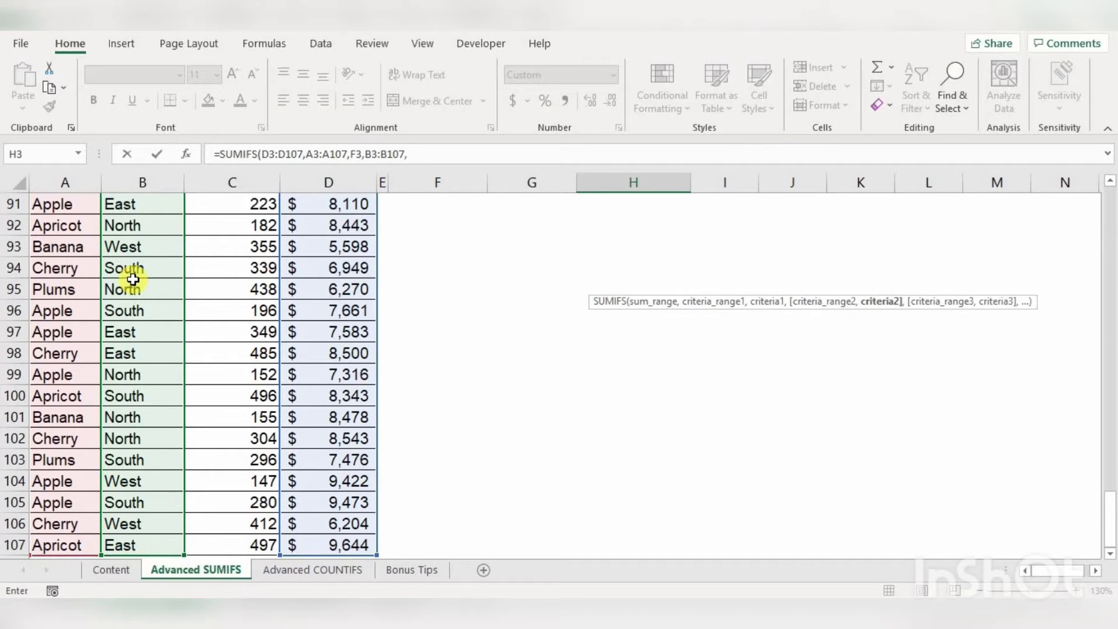
pyautogui.hotkey('ctrl', 'Home')
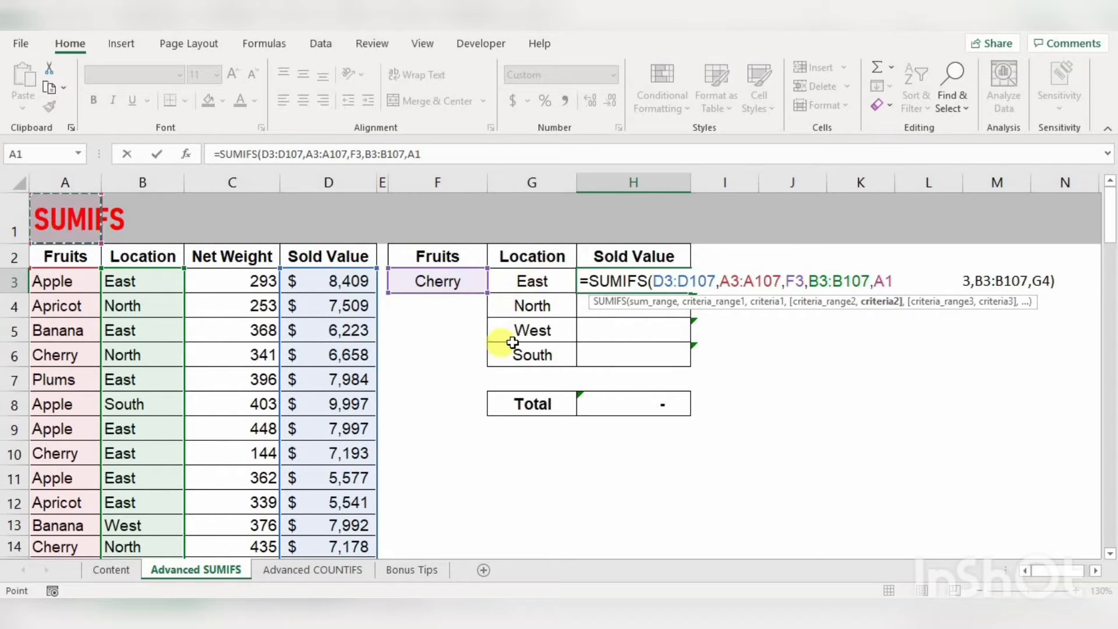
pyautogui.moveTo(533, 281); pyautogui.dragTo(551, 355)
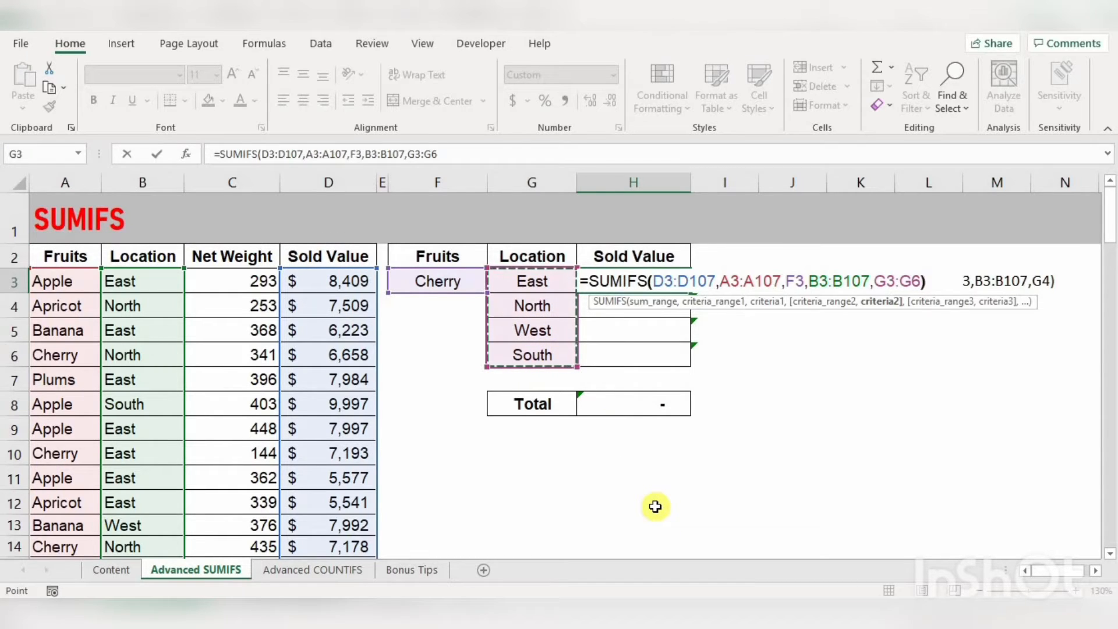
pyautogui.write(')')
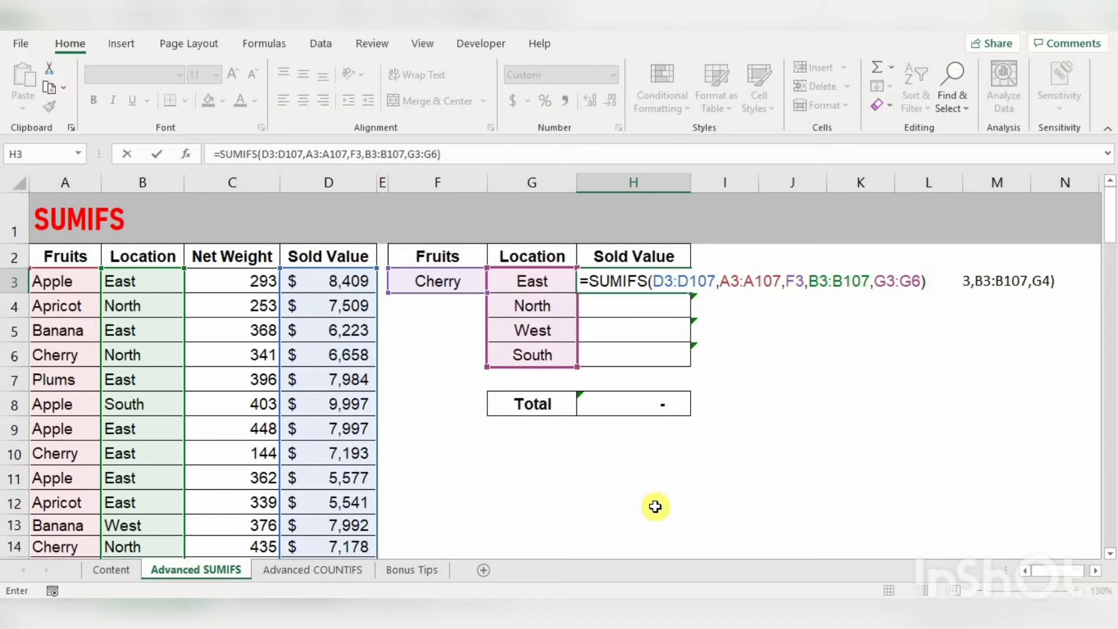
pyautogui.press('Return')
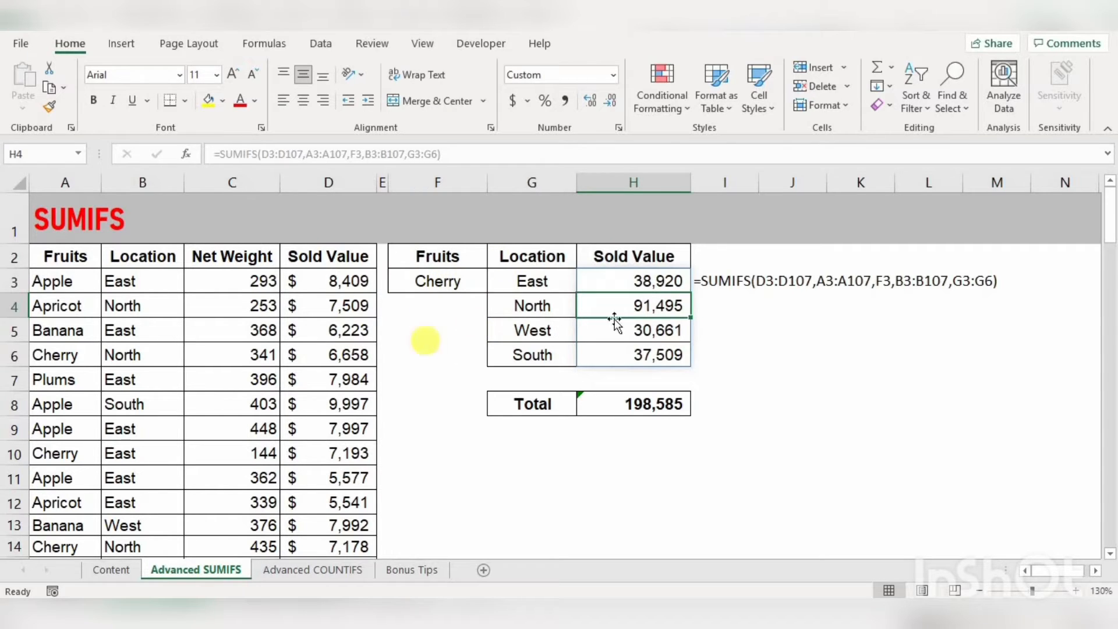
# Enter a UNIQUE formula in F5 that lists the distinct fruits from A3:A107.
pyautogui.click(443, 282)
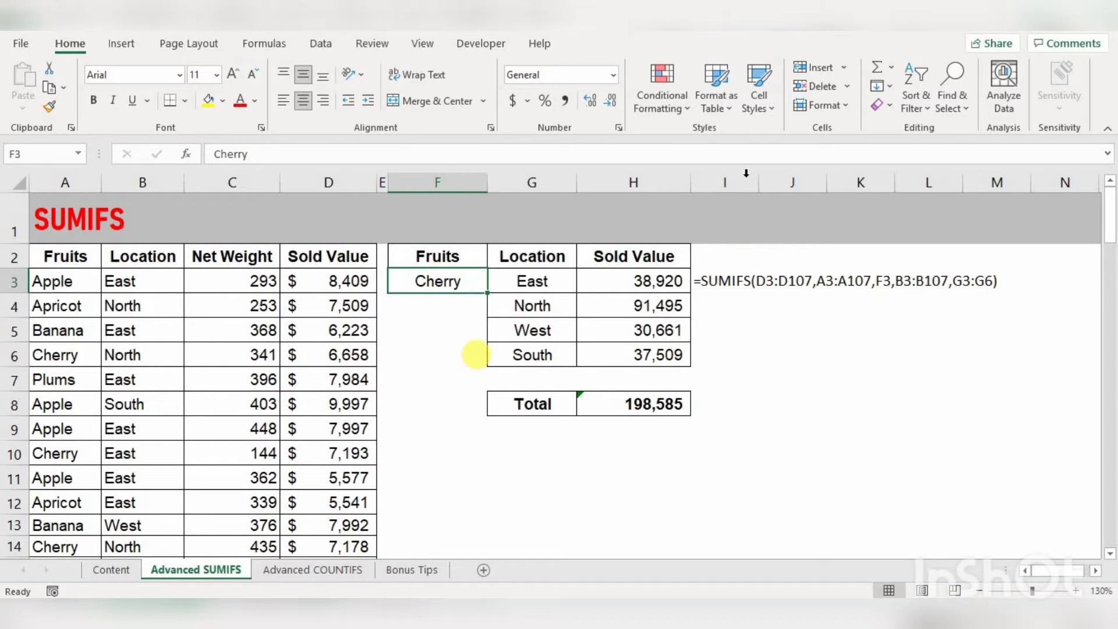
pyautogui.click(447, 337)
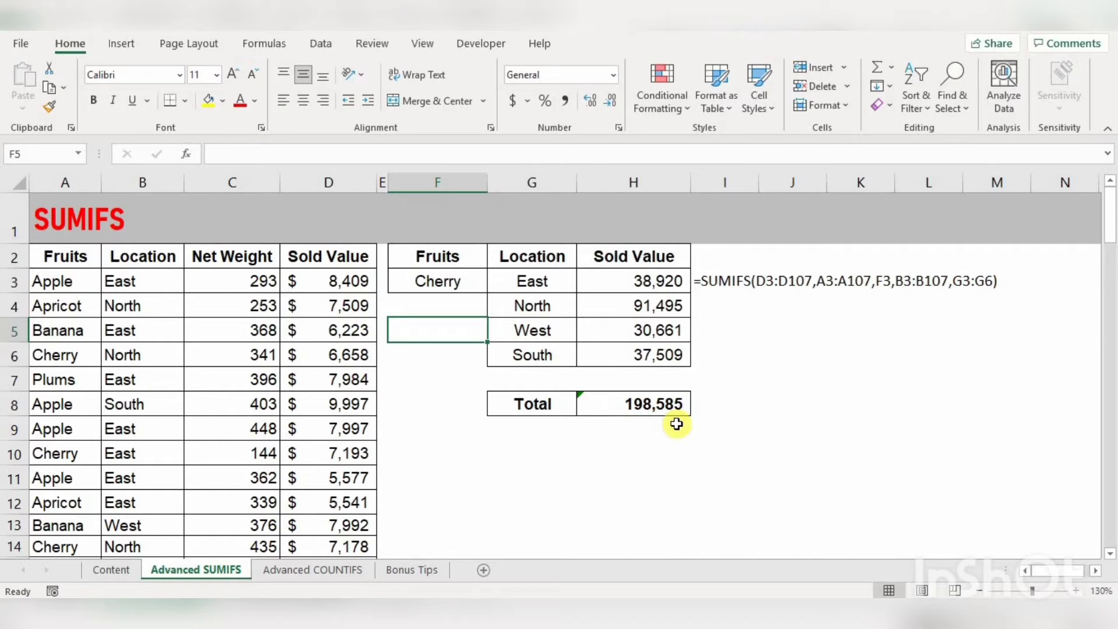
pyautogui.write('=uni')
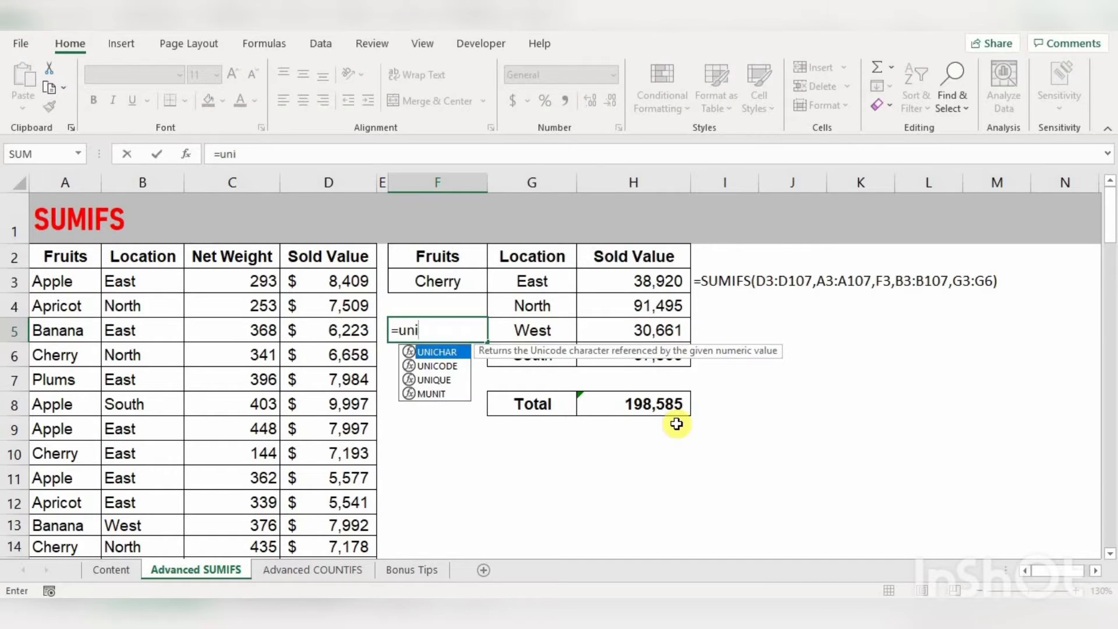
pyautogui.press('Down')
pyautogui.press('Down')
pyautogui.press('Tab')
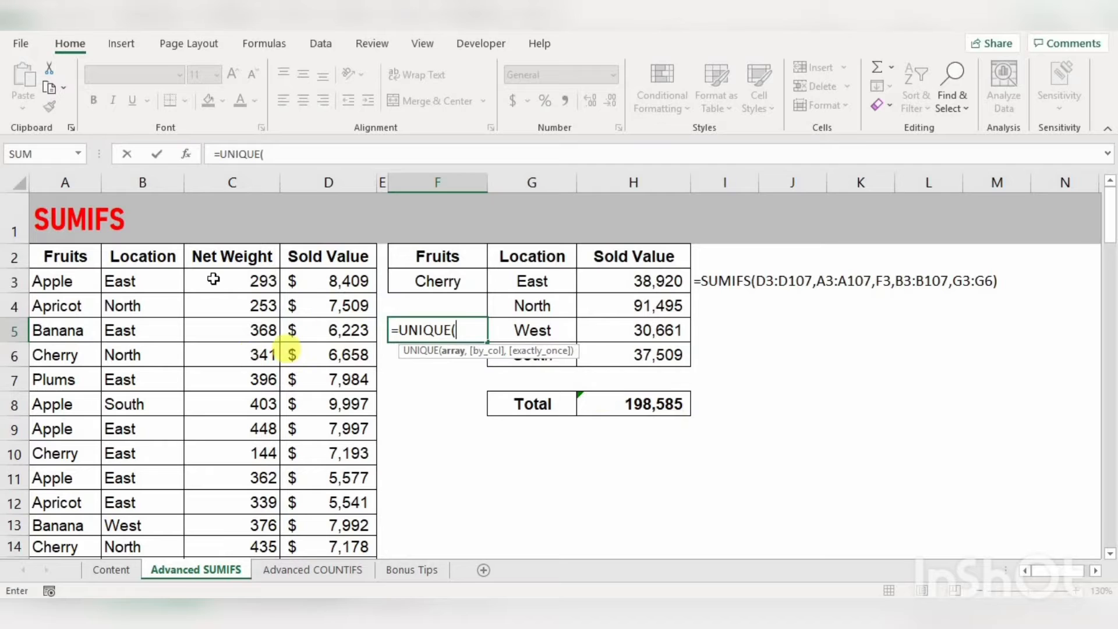
pyautogui.click(68, 280)
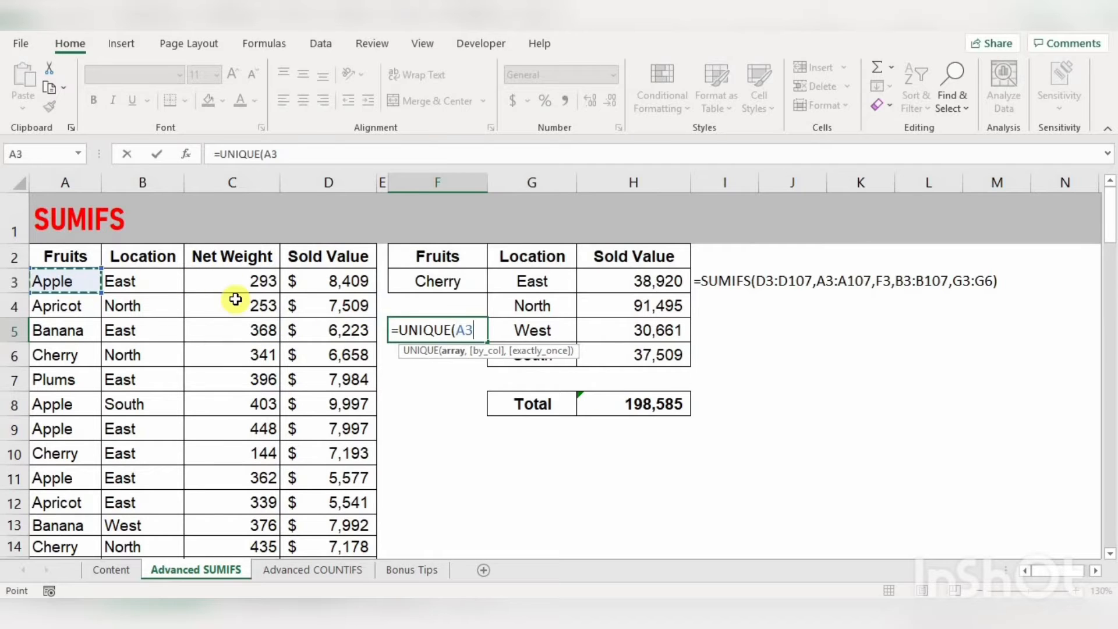
pyautogui.hotkey('ctrl', 'shift', 'Down')
pyautogui.press('Return')
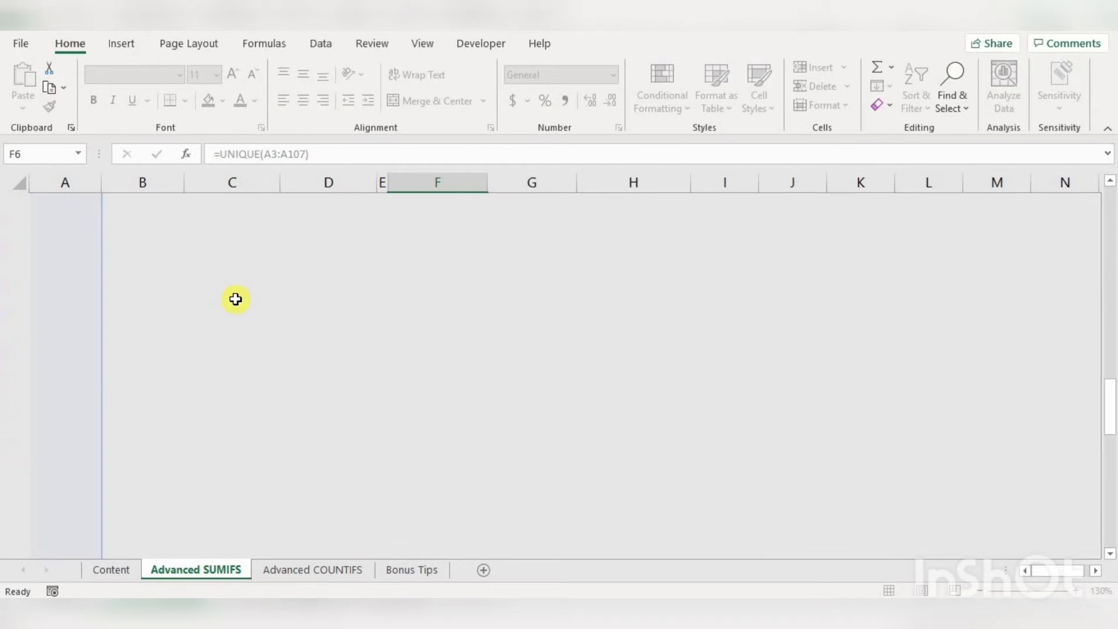
pyautogui.click(725, 303)
pyautogui.click(719, 326)
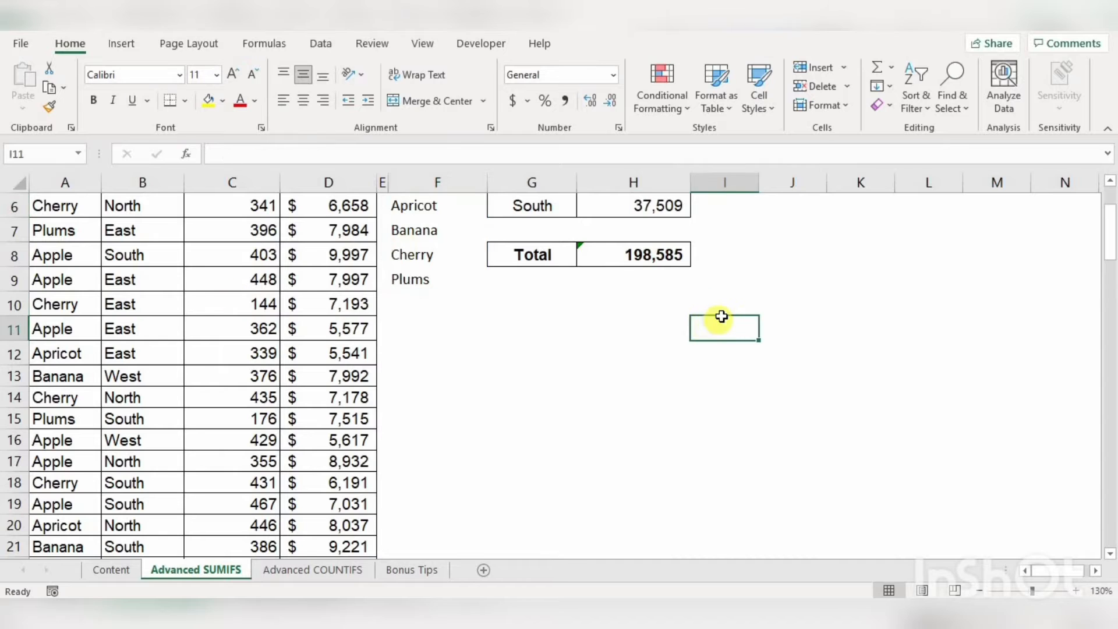
# Apply List data validation to the fruit cell F3, using the unique fruits in F5:F9 as the source.
pyautogui.keyDown('ctrl'); pyautogui.scroll(3, 720, 323); pyautogui.keyUp('ctrl')
pyautogui.moveTo(1109, 230); pyautogui.dragTo(1109, 201)
pyautogui.click(520, 369)
pyautogui.click(550, 308)
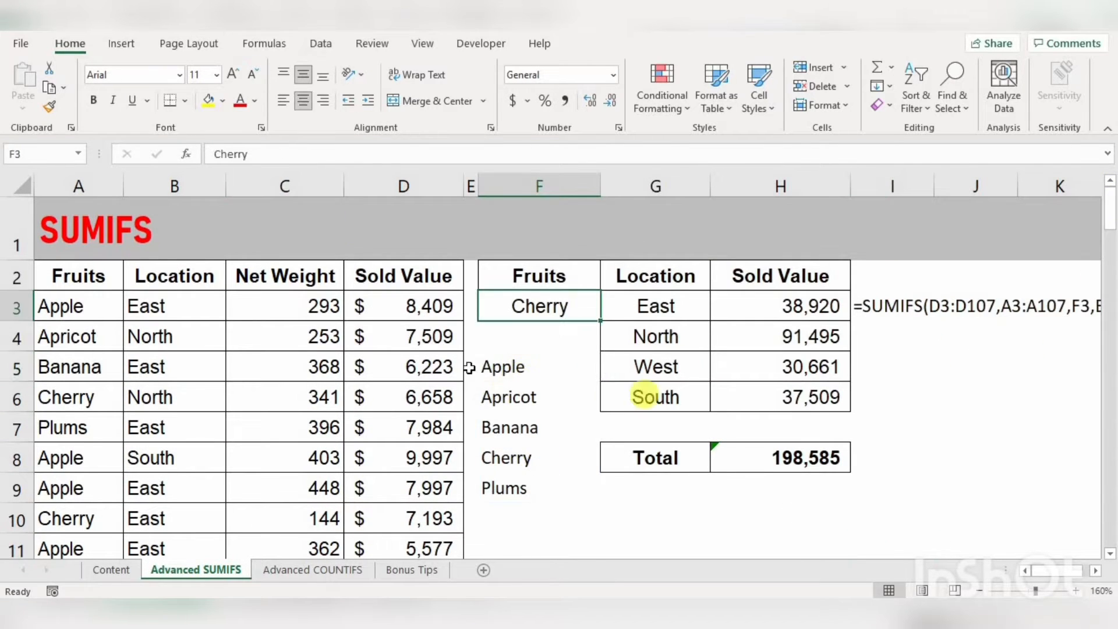
pyautogui.click(313, 46)
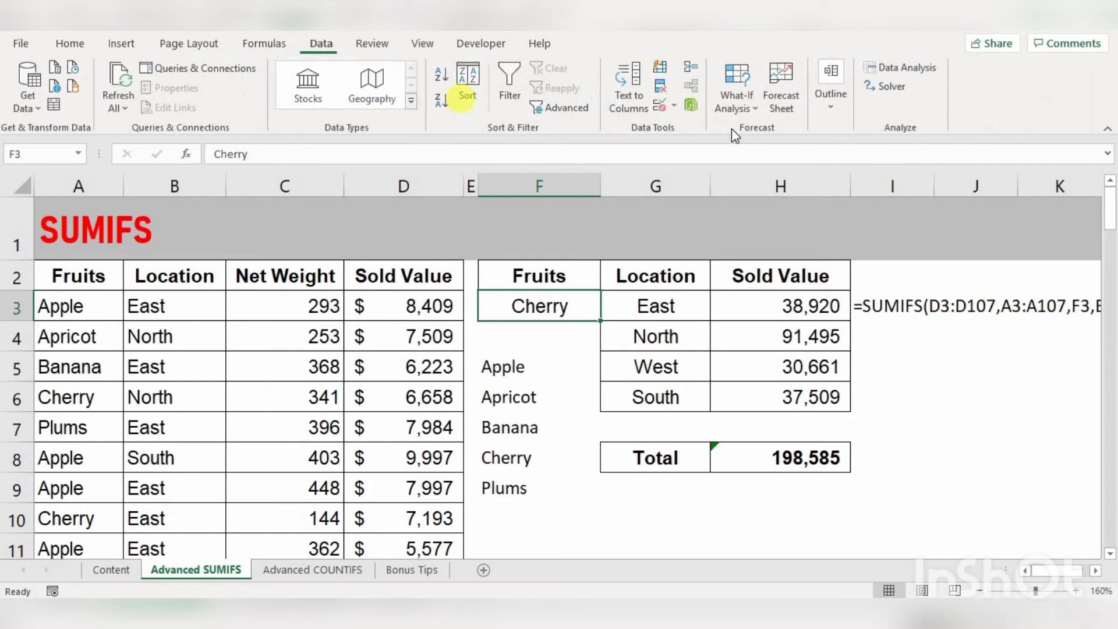
pyautogui.click(661, 107)
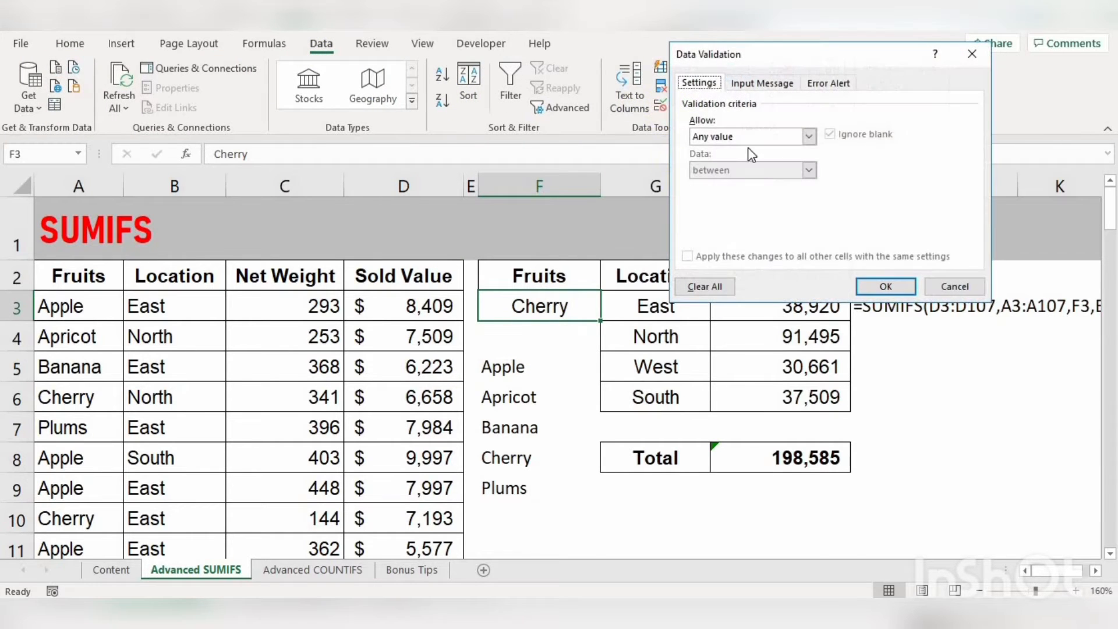
pyautogui.click(745, 138)
pyautogui.click(733, 184)
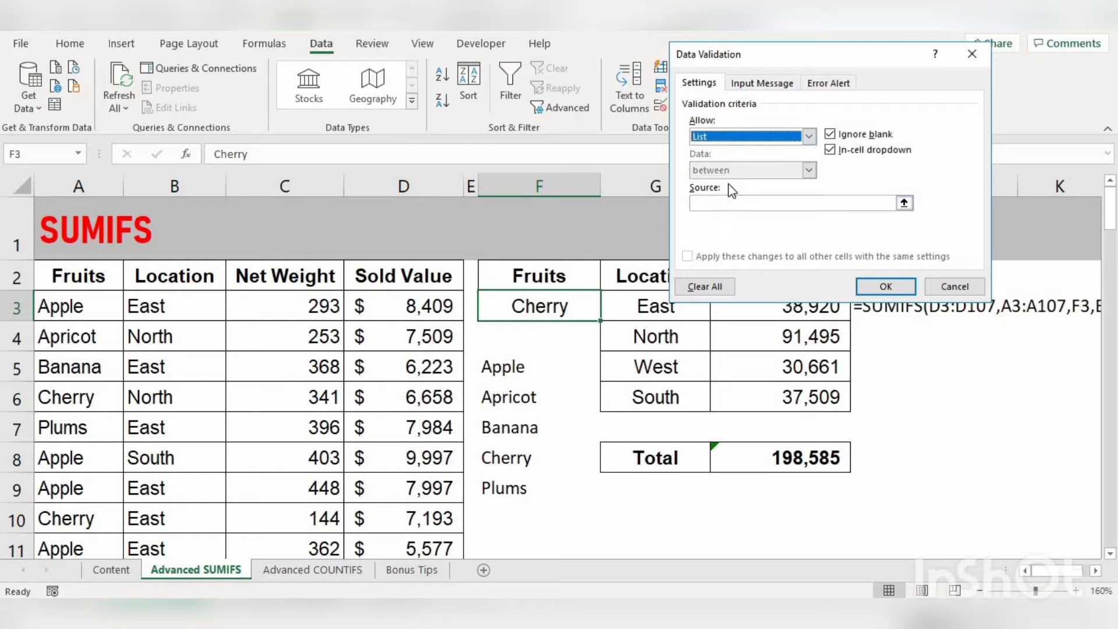
pyautogui.click(726, 202)
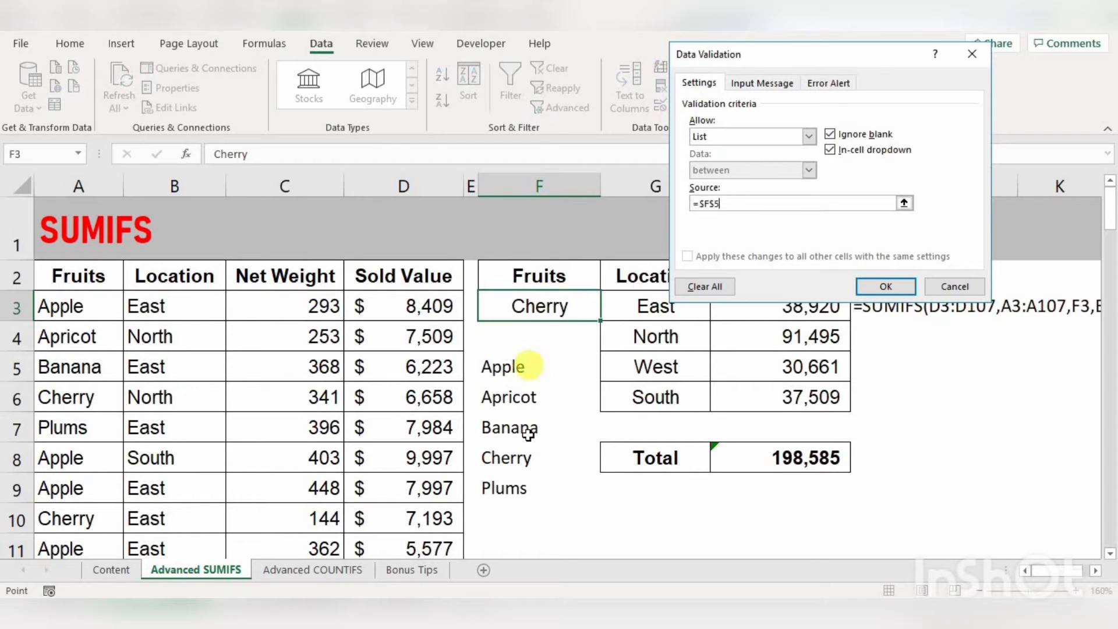
pyautogui.moveTo(528, 434); pyautogui.dragTo(527, 487)
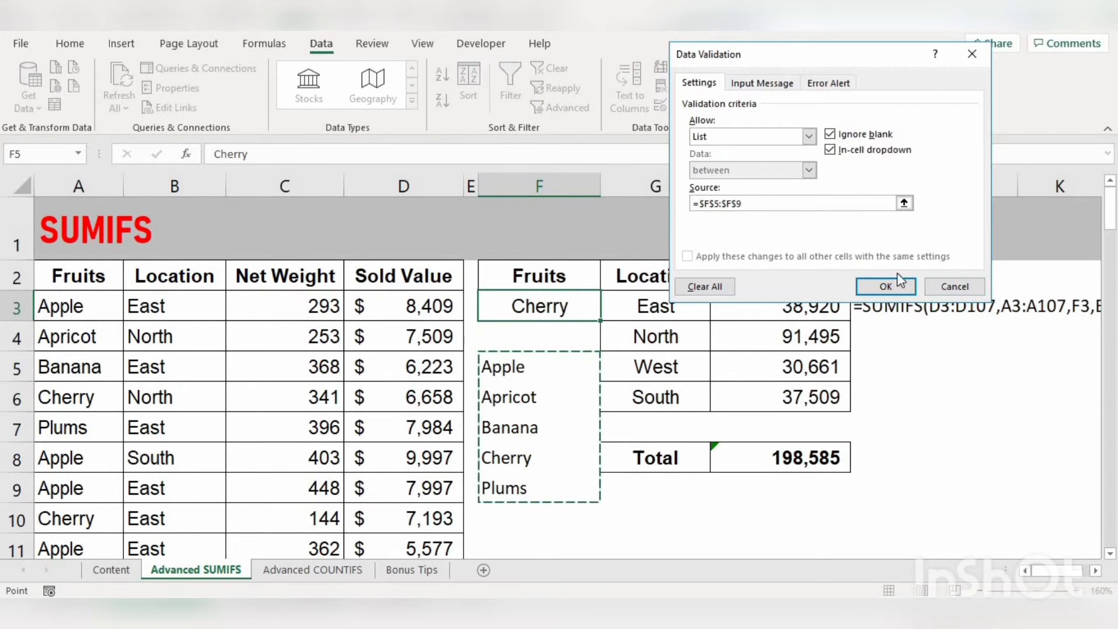
pyautogui.click(900, 283)
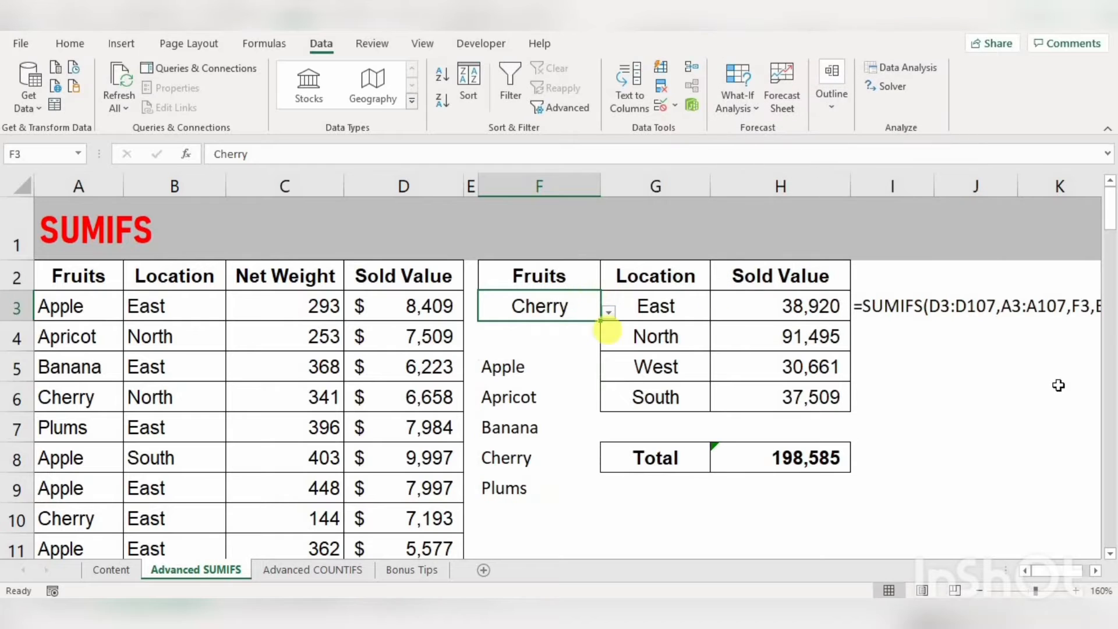
# Choose Apricot from the drop-down list in F3.
pyautogui.hotkey('alt', 'Down')
pyautogui.press('Up')
pyautogui.press('Up')
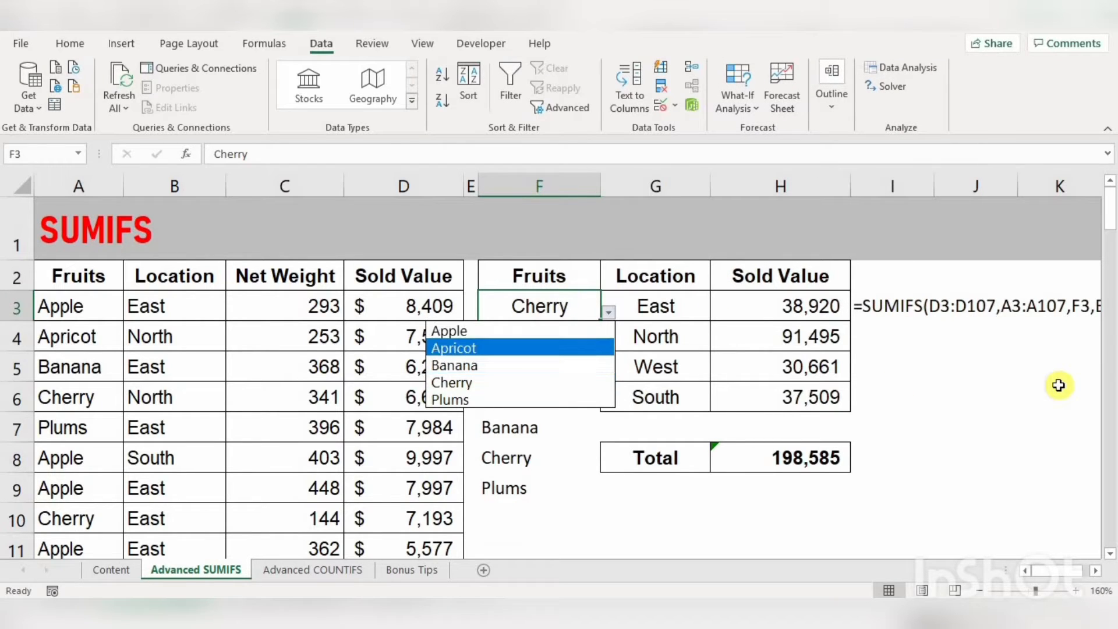
pyautogui.press('Return')
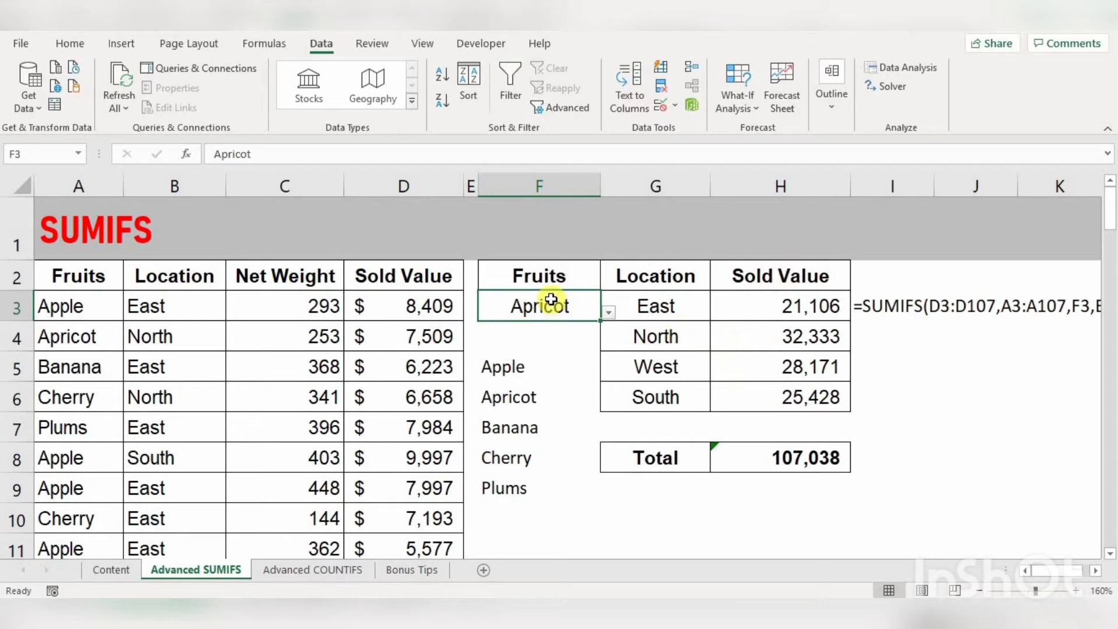
# Change the fruit in F3 to Apple using its drop-down list.
pyautogui.hotkey('alt', 'Down')
pyautogui.press('Up')
pyautogui.press('Return')
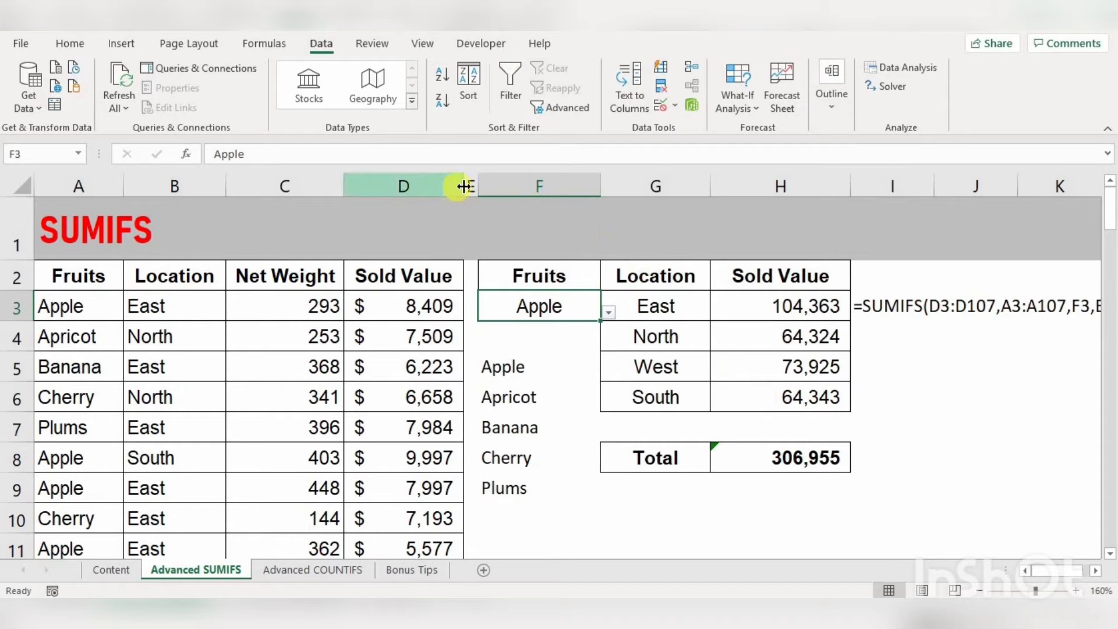
# Hide columns A to E, which hold the source data.
pyautogui.moveTo(469, 185); pyautogui.dragTo(12, 207)
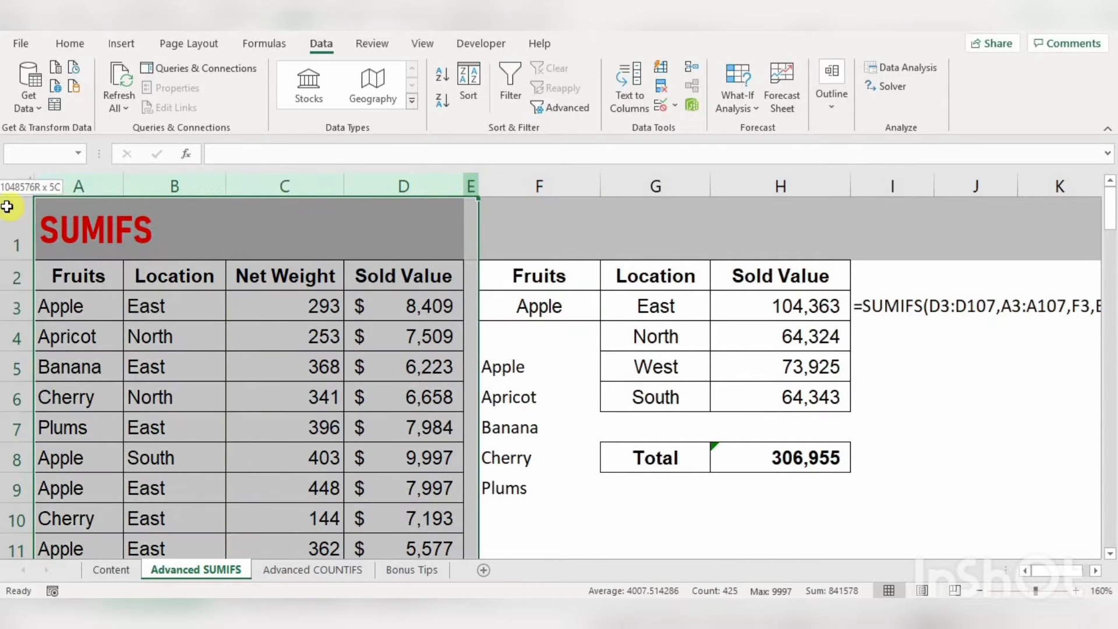
pyautogui.rightClick(209, 304)
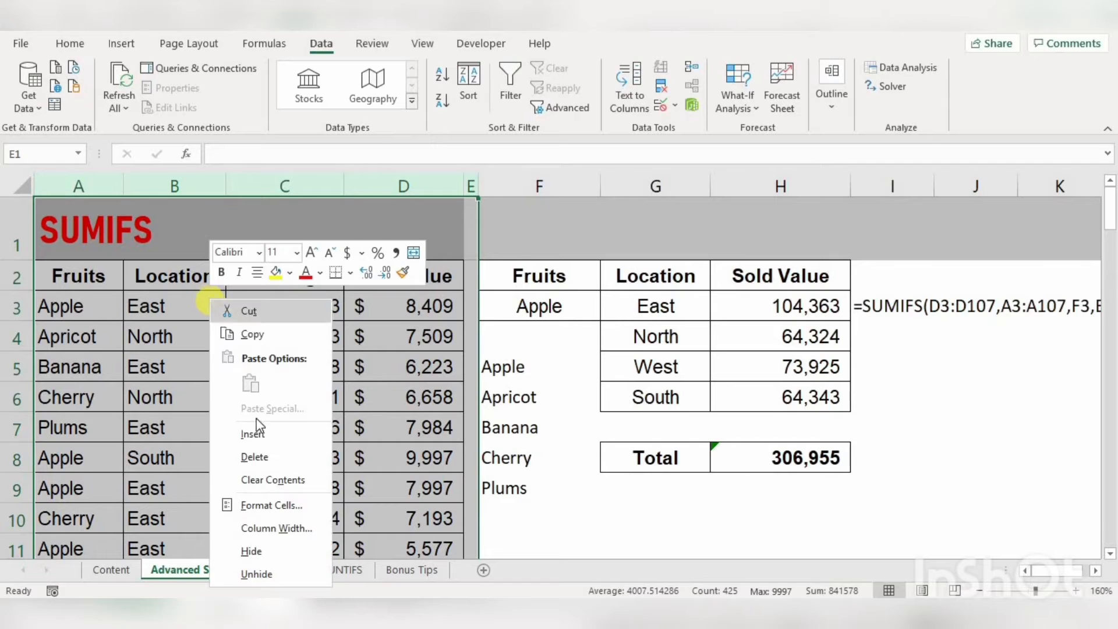
pyautogui.click(257, 559)
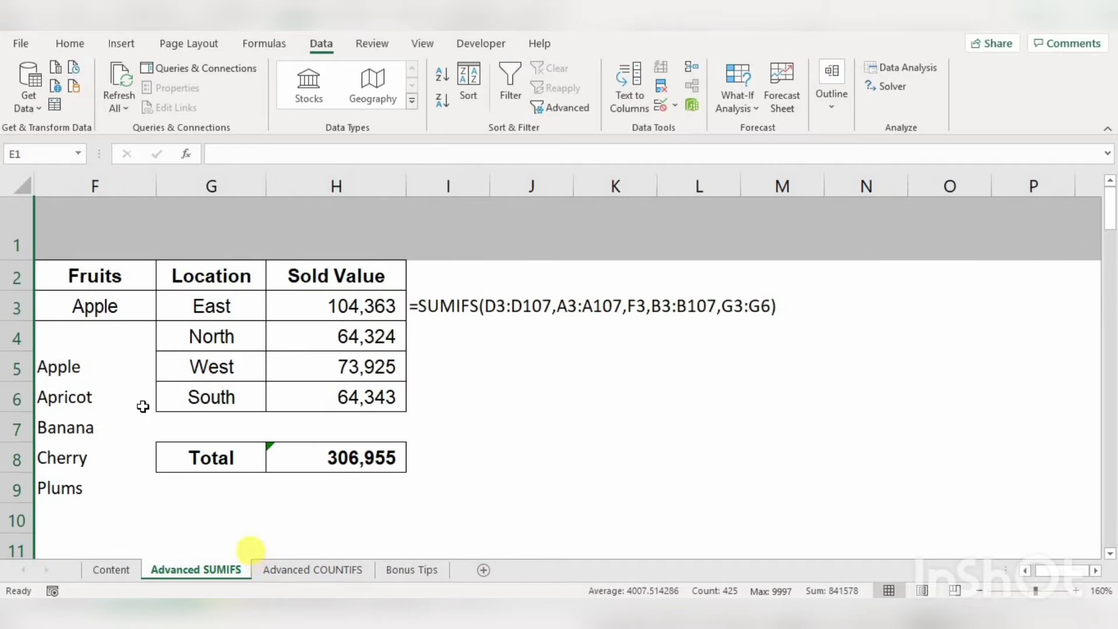
# Make the helper fruit list in F5:F9 and the formula text in I3 invisible with a white font colour.
pyautogui.moveTo(88, 367); pyautogui.dragTo(88, 478)
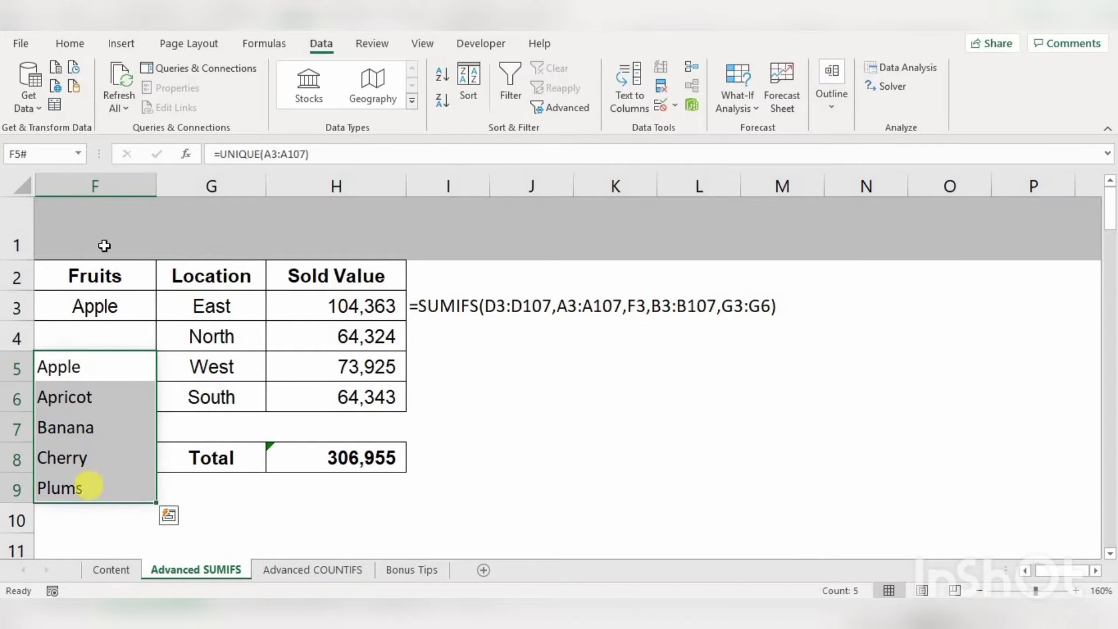
pyautogui.click(70, 43)
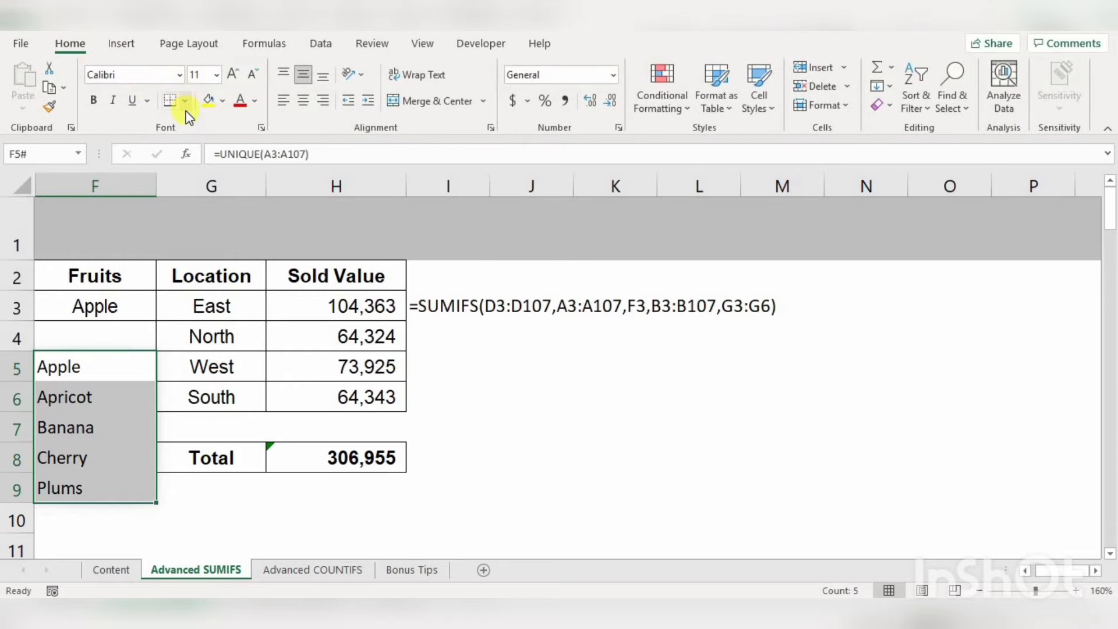
pyautogui.click(254, 103)
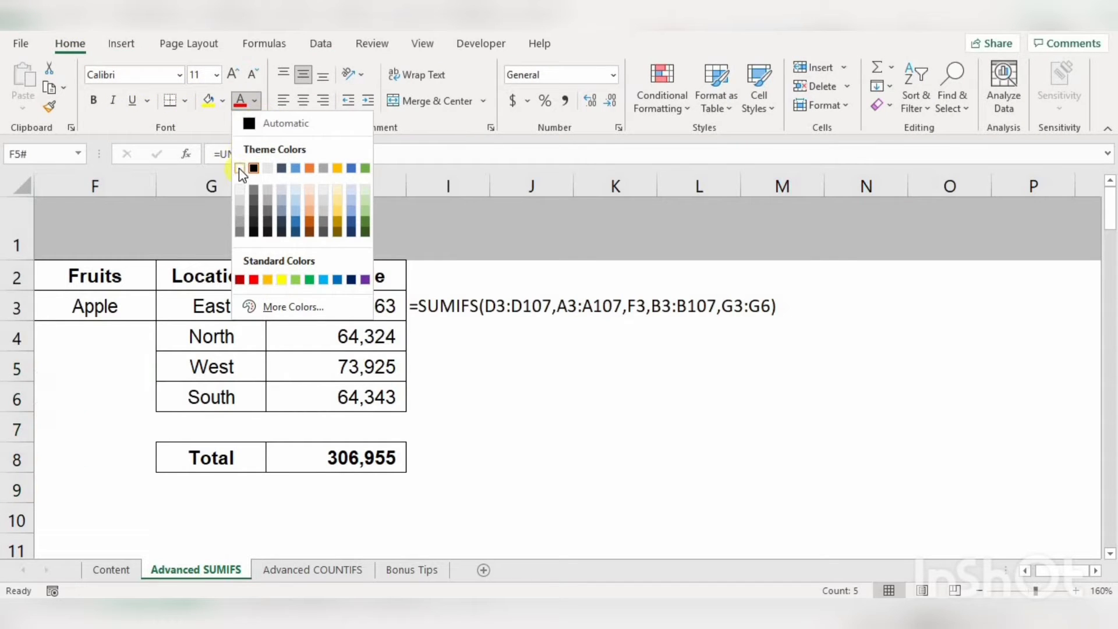
pyautogui.click(239, 168)
pyautogui.click(565, 394)
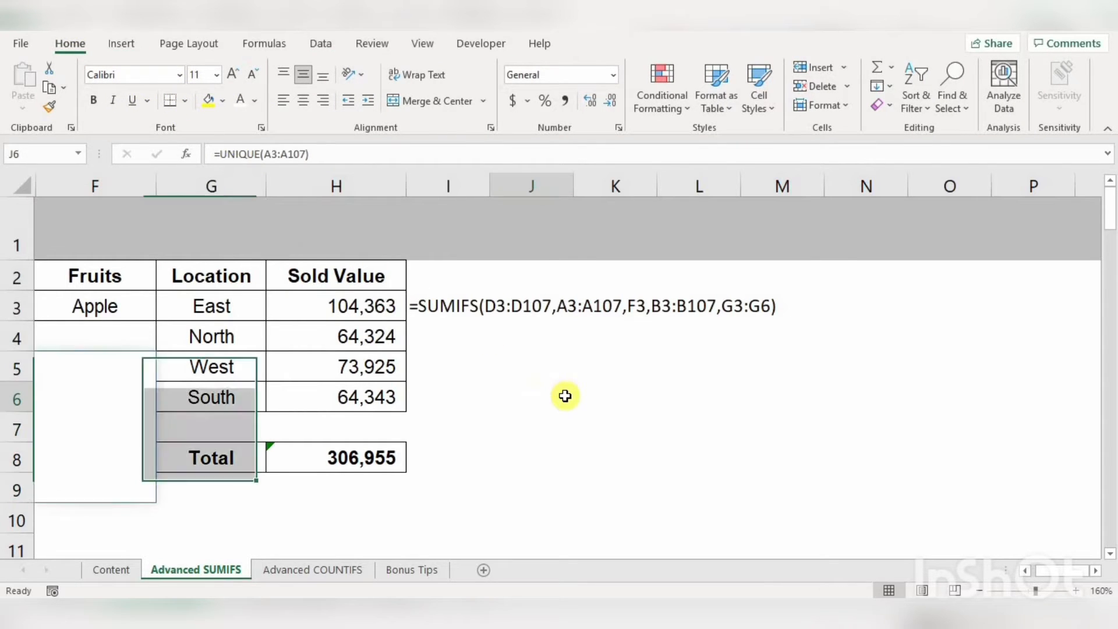
pyautogui.click(434, 310)
pyautogui.press('F4')
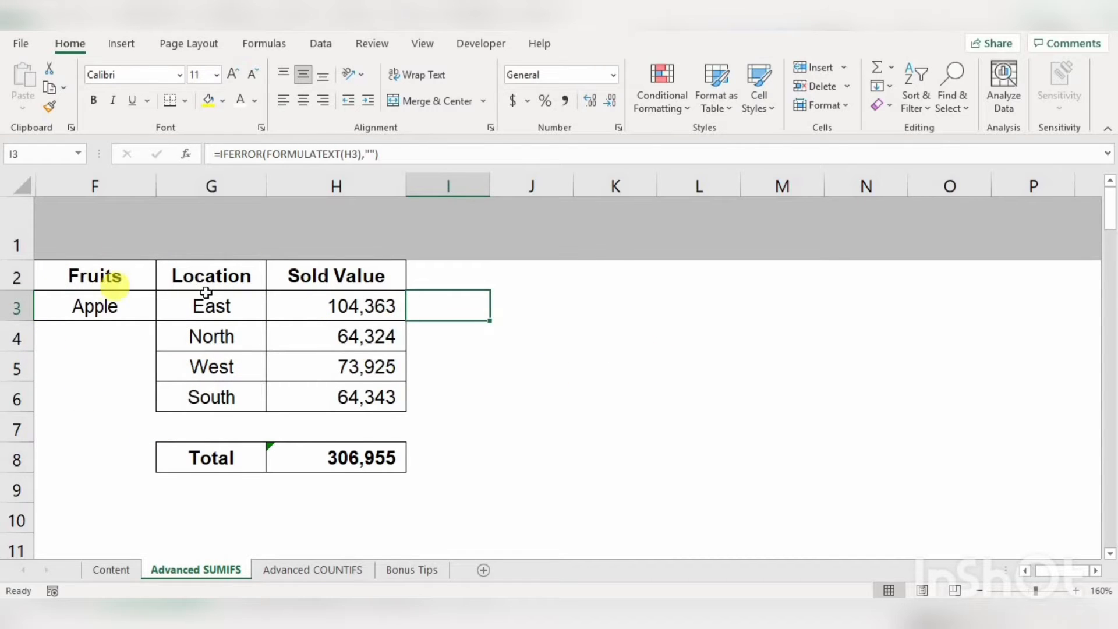
# Insert a clustered column chart of the locations and their sold values from G3:H6.
pyautogui.moveTo(221, 306); pyautogui.dragTo(373, 396)
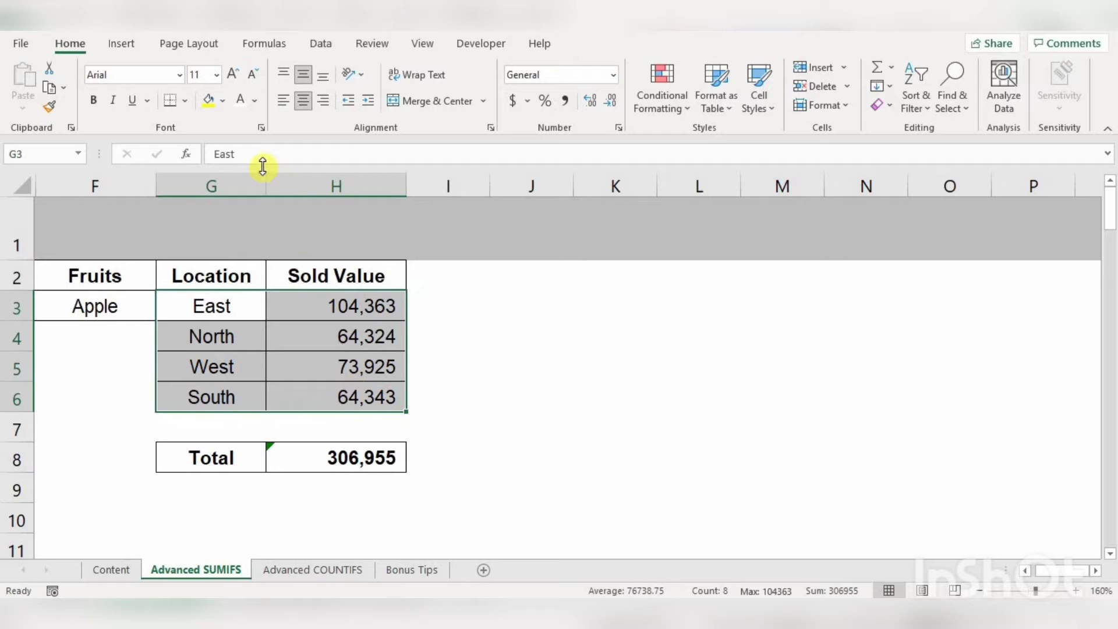
pyautogui.click(121, 48)
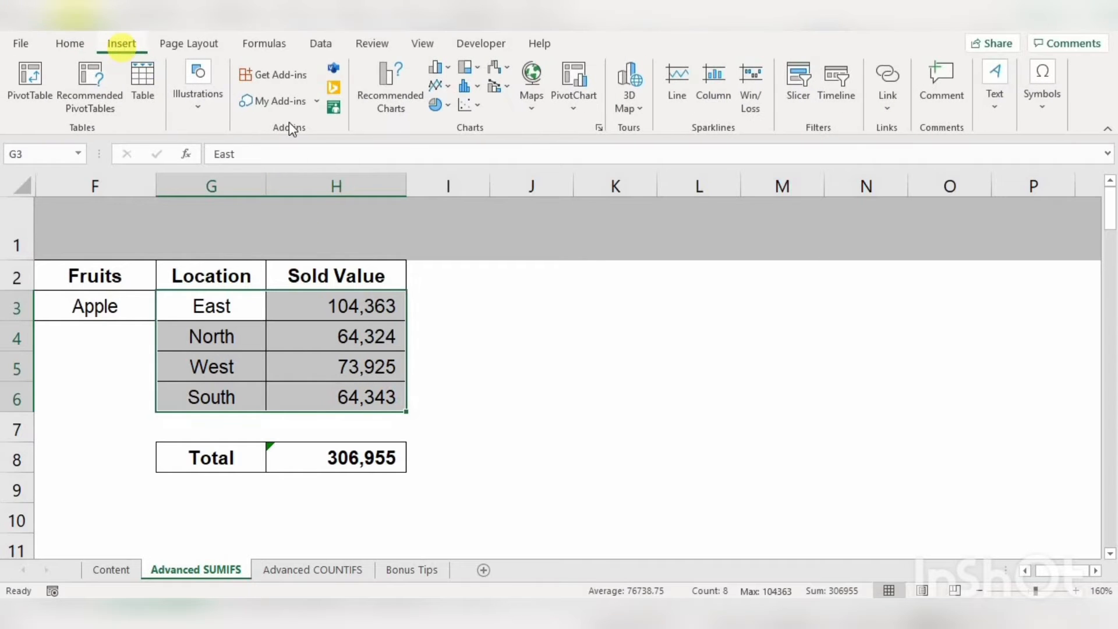
pyautogui.click(411, 107)
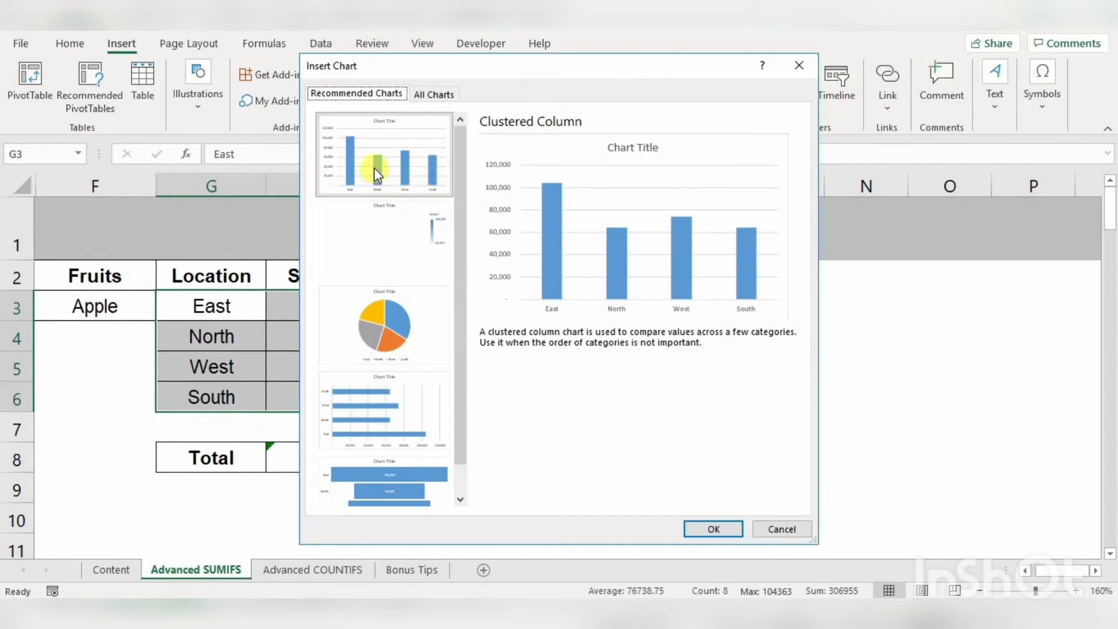
pyautogui.click(711, 528)
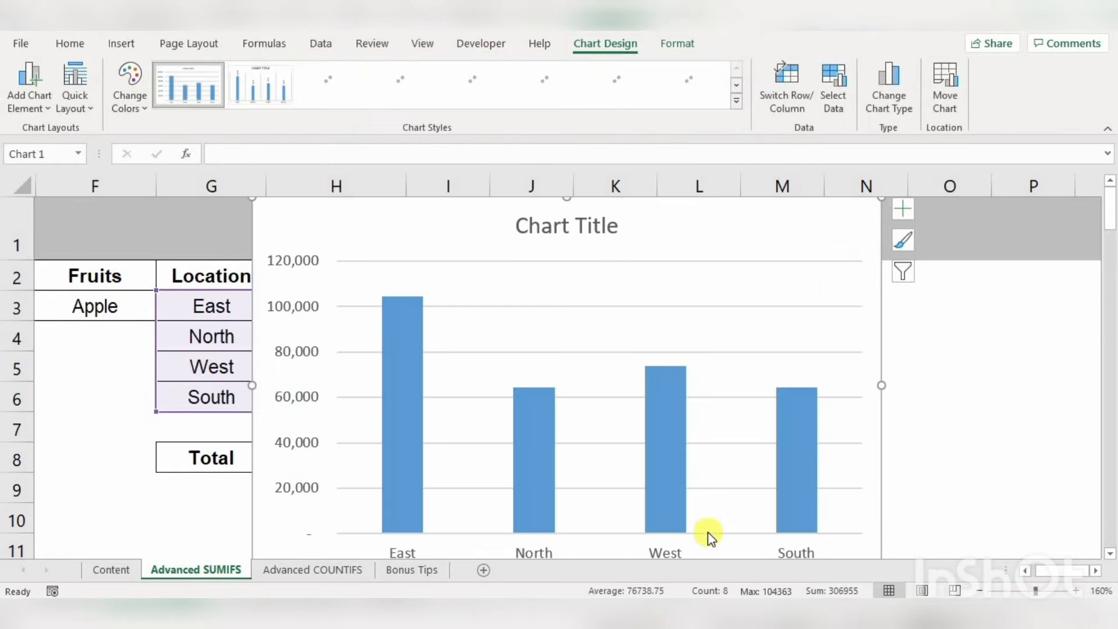
# Shrink the column chart and place it beside the report table, spanning roughly columns I to M and rows 2 to 10.
pyautogui.moveTo(415, 271); pyautogui.dragTo(589, 339)
pyautogui.moveTo(670, 339); pyautogui.dragTo(542, 280)
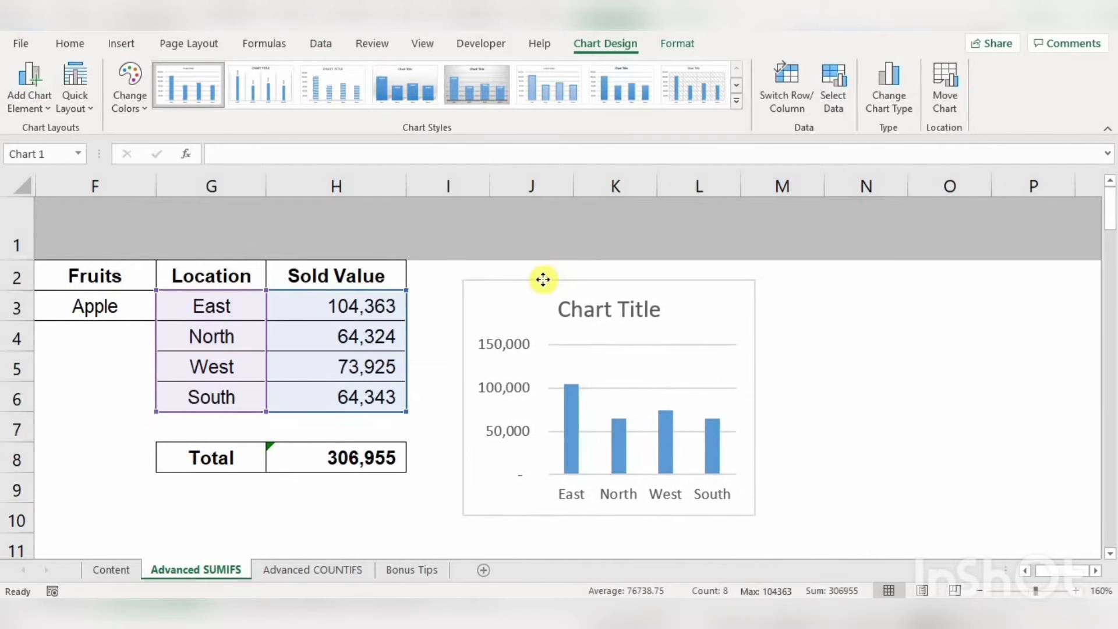
pyautogui.moveTo(755, 397); pyautogui.dragTo(797, 397)
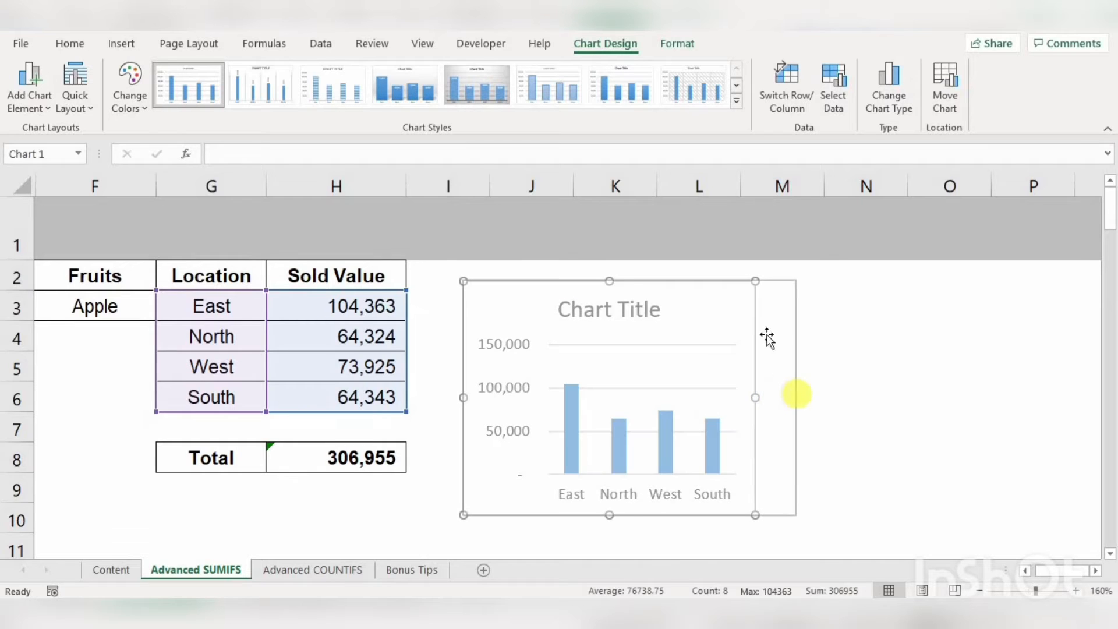
pyautogui.moveTo(673, 283); pyautogui.dragTo(670, 279)
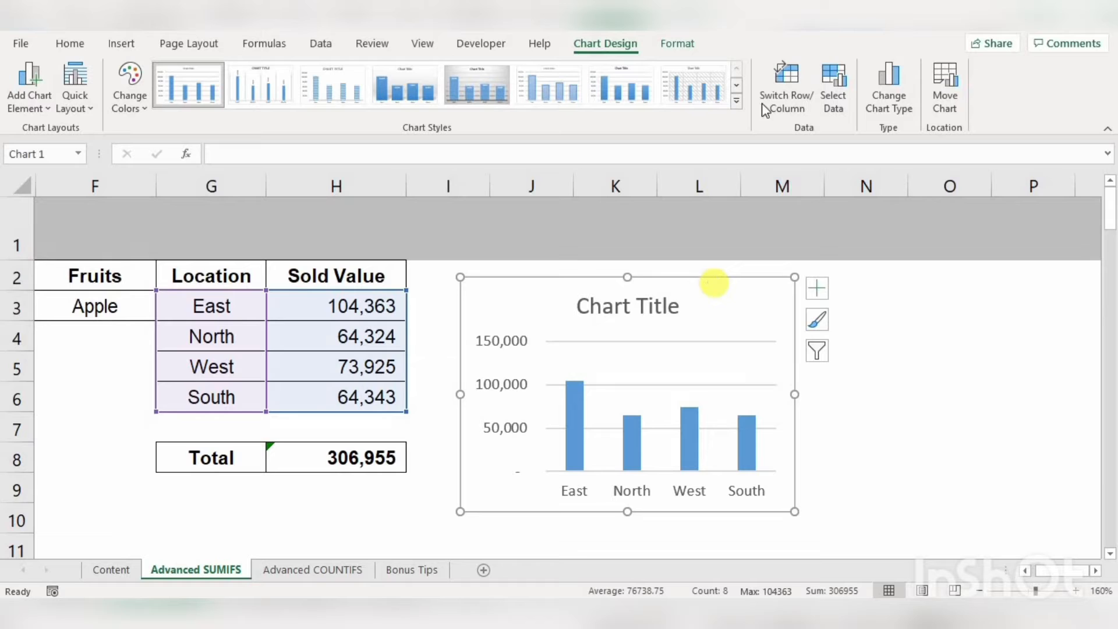
# Apply the dark chart design Style 13 to the column chart.
pyautogui.click(736, 105)
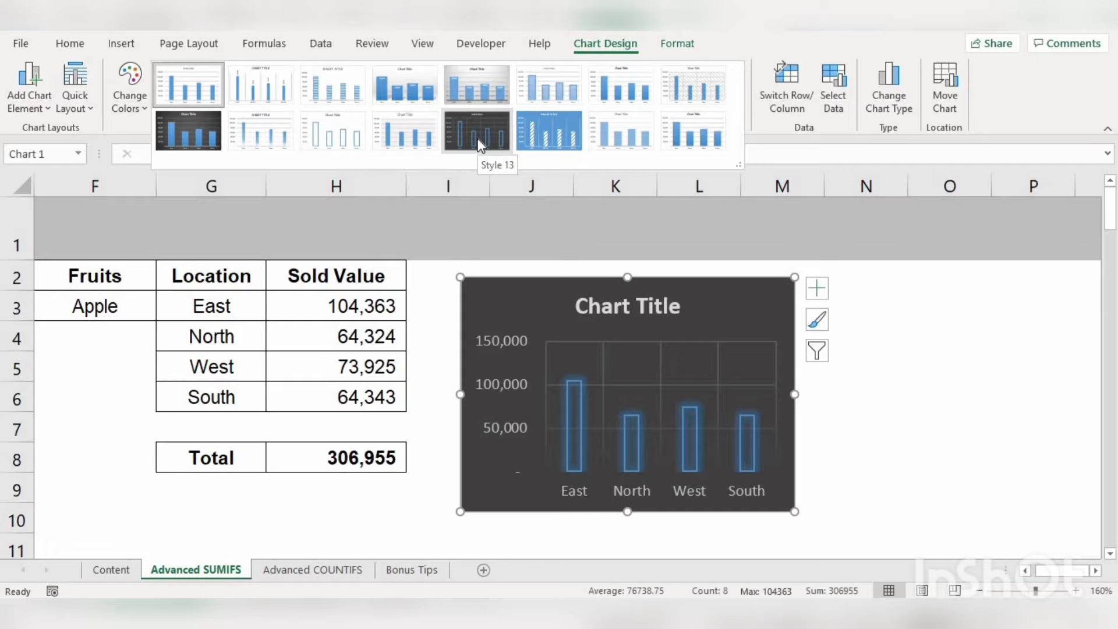
pyautogui.click(479, 145)
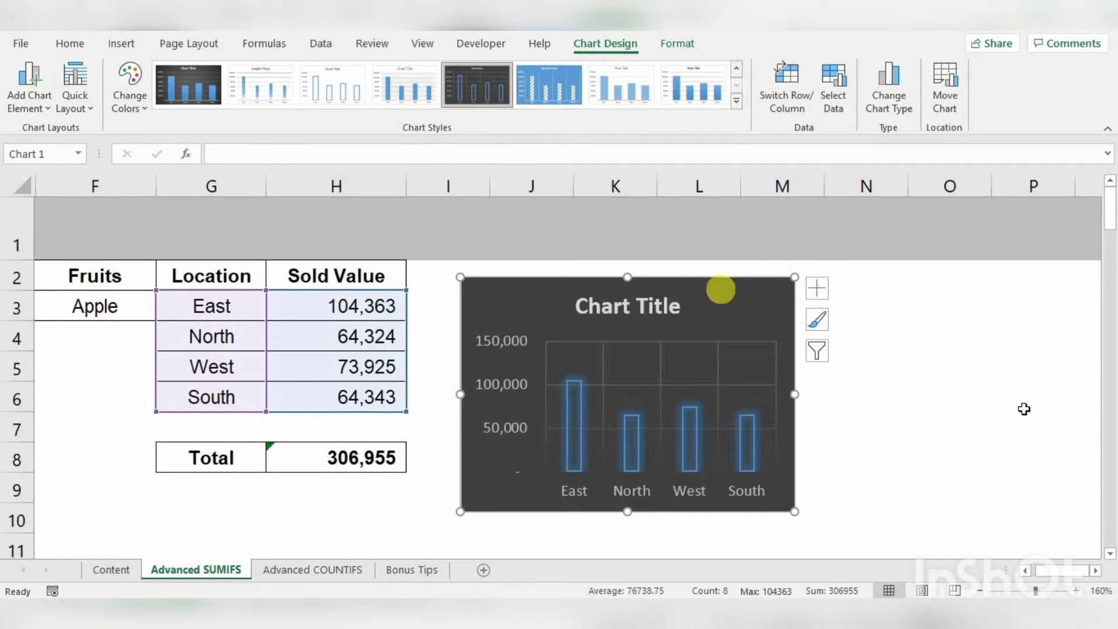
pyautogui.click(965, 437)
# Add data labels to the location columns in the chart.
pyautogui.click(636, 303)
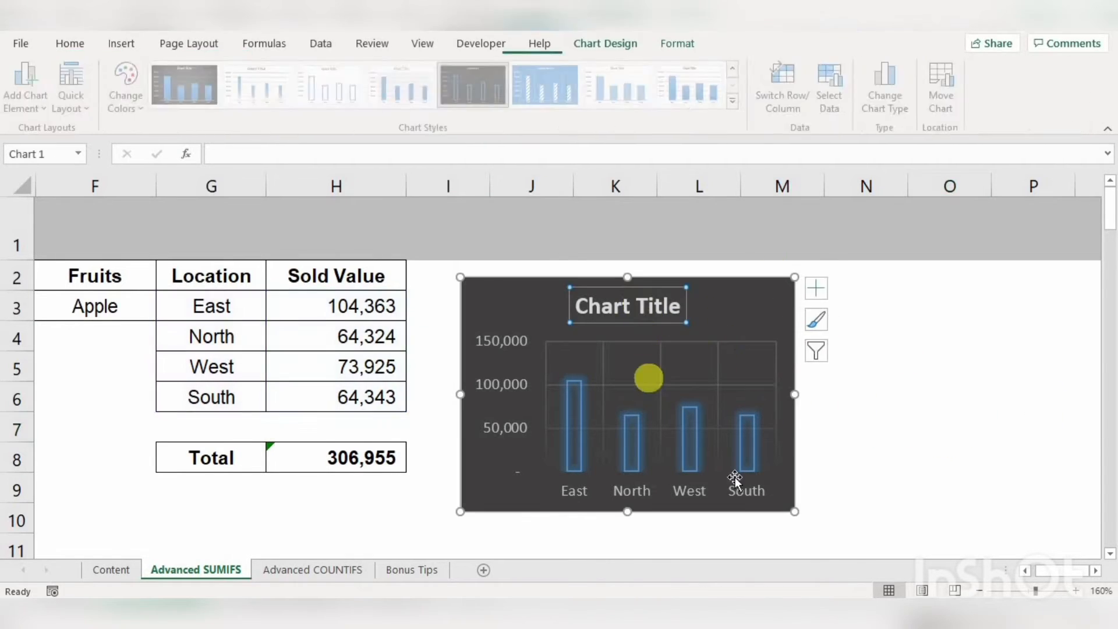
pyautogui.click(781, 453)
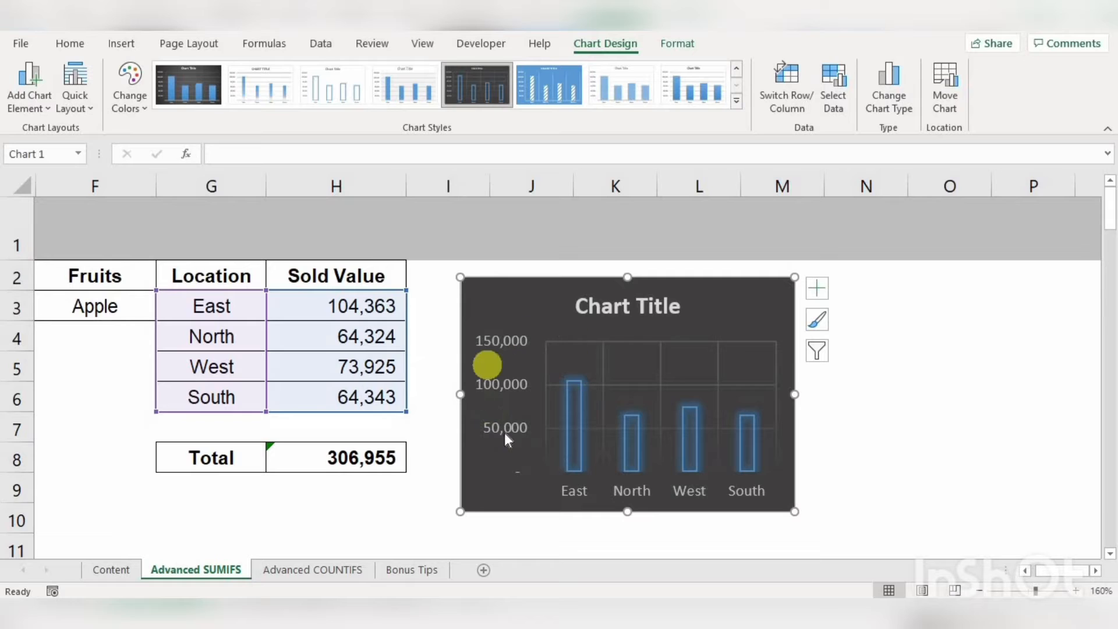
pyautogui.rightClick(572, 398)
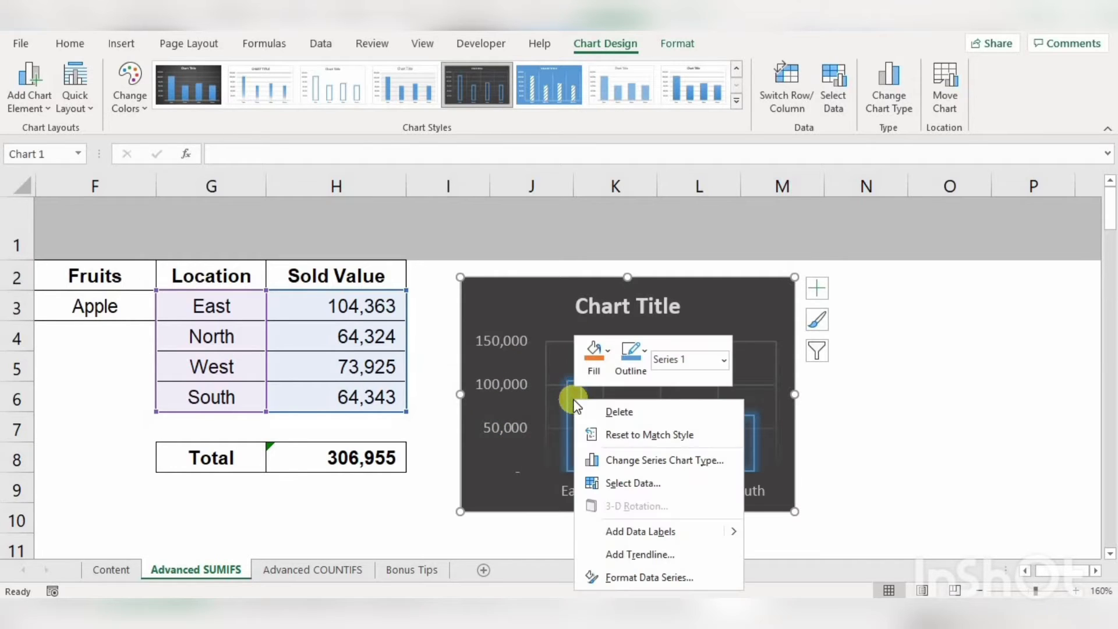
pyautogui.click(664, 532)
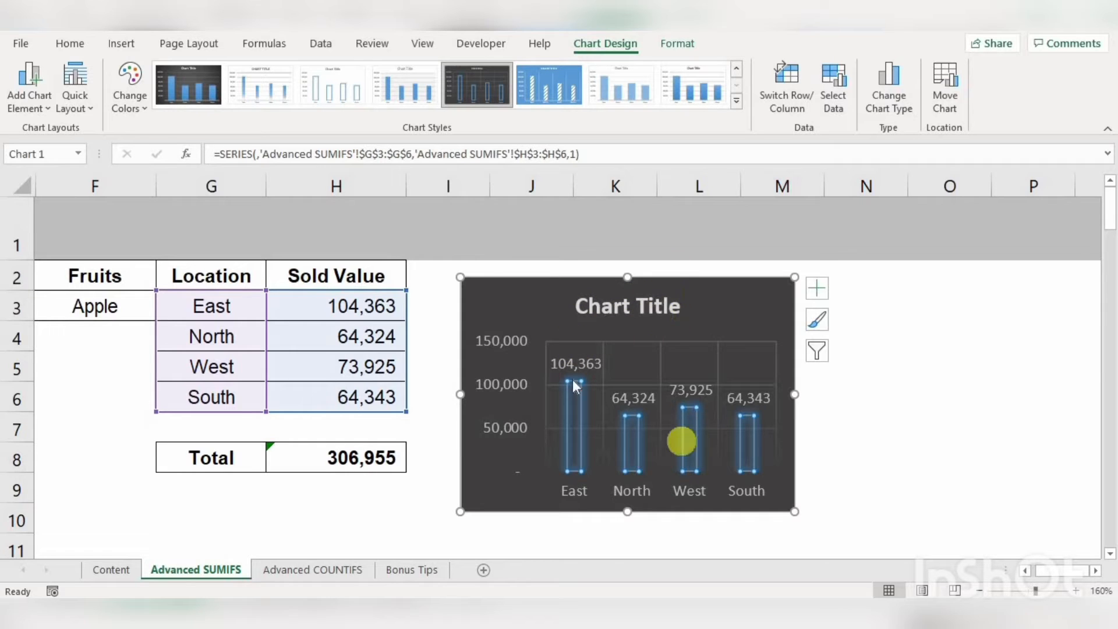
# Replace the default chart title with a link to the fruit cell, ='Advanced SUMIFS'!$F$3.
pyautogui.click(620, 315)
pyautogui.click(622, 315)
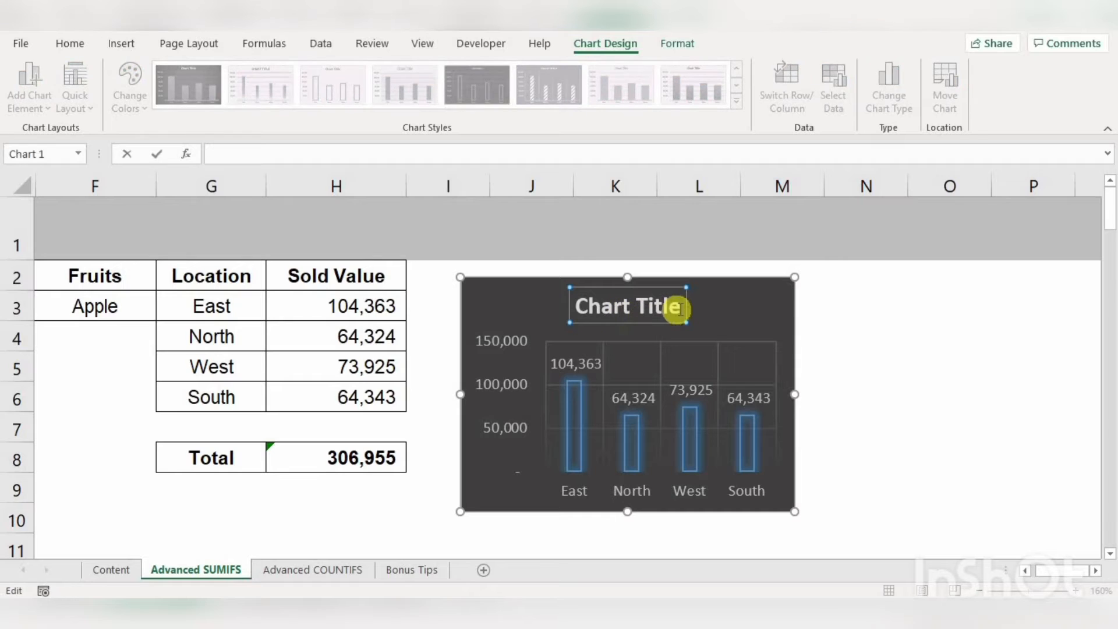
pyautogui.moveTo(681, 308); pyautogui.dragTo(569, 307)
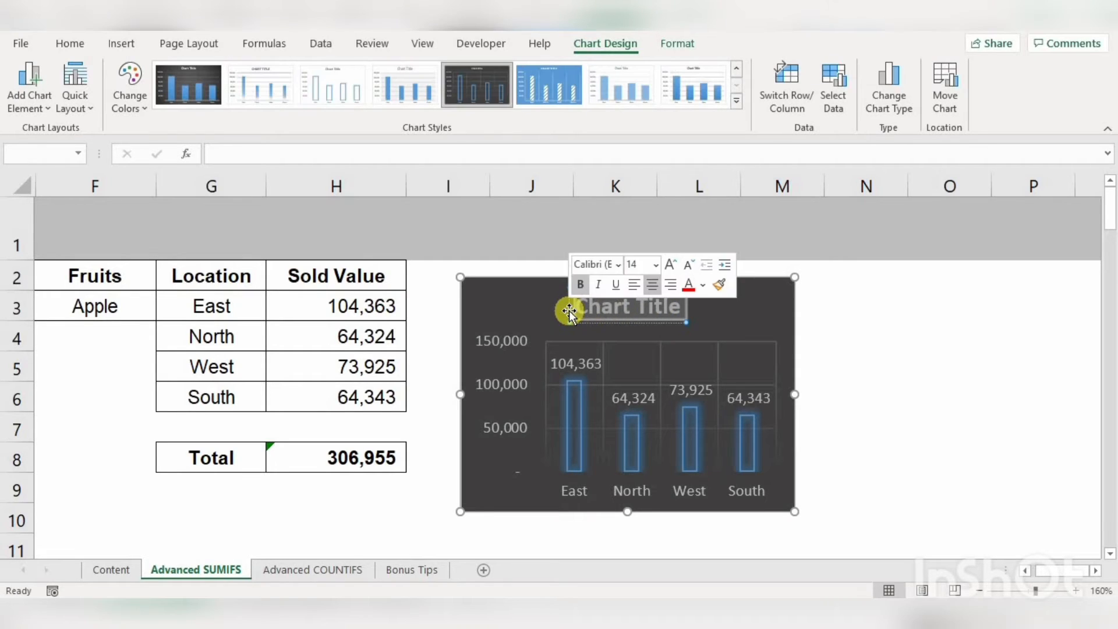
pyautogui.press('BackSpace')
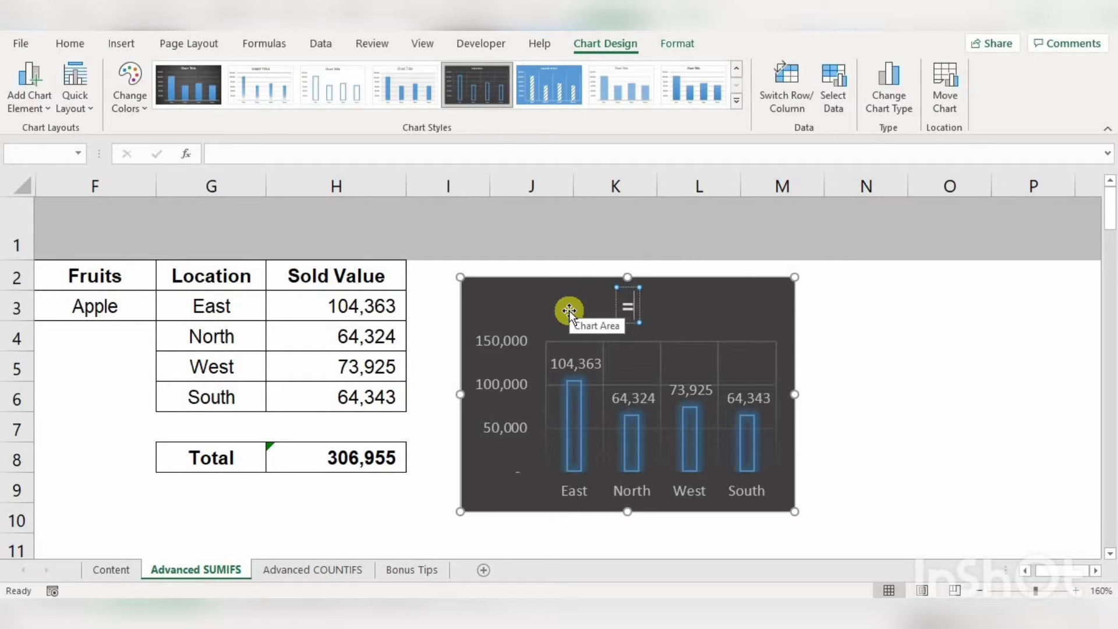
pyautogui.click(238, 159)
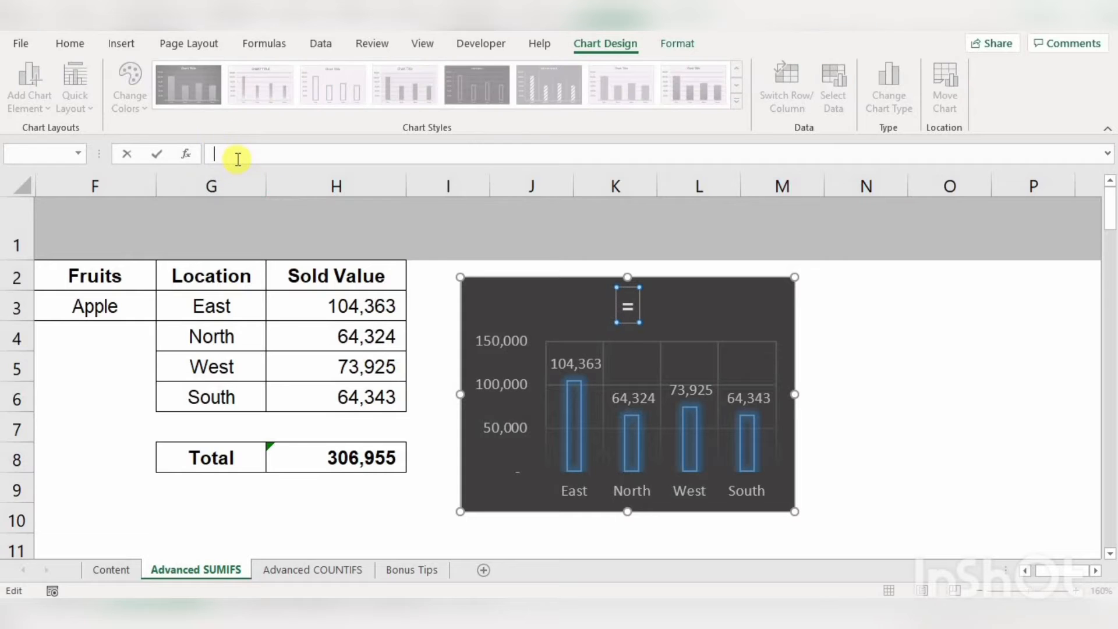
pyautogui.write('=')
pyautogui.click(111, 300)
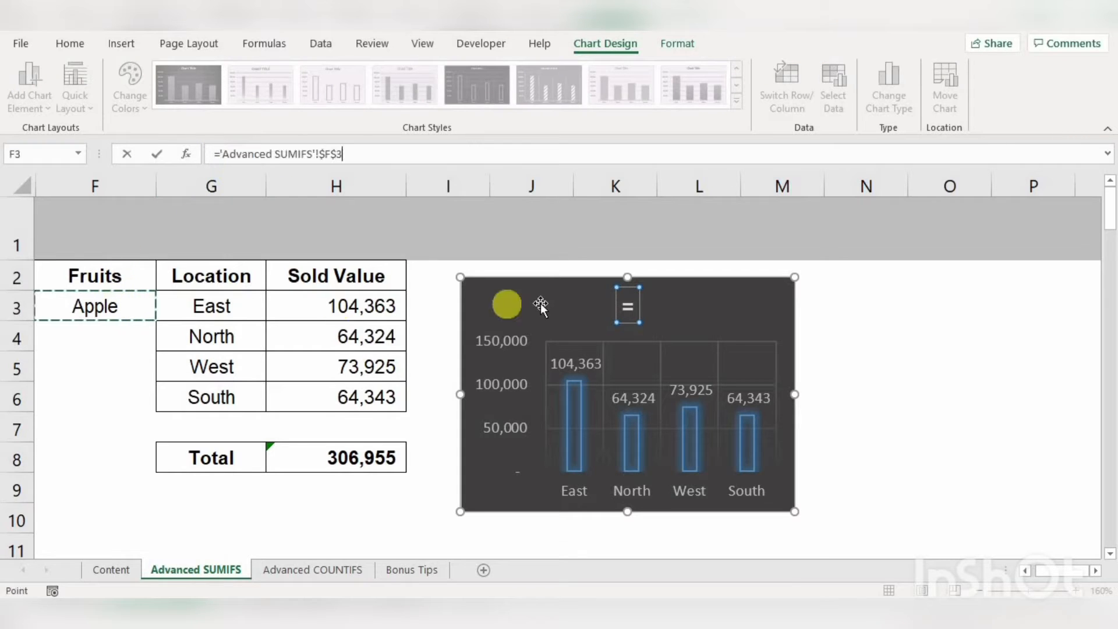
pyautogui.press('Return')
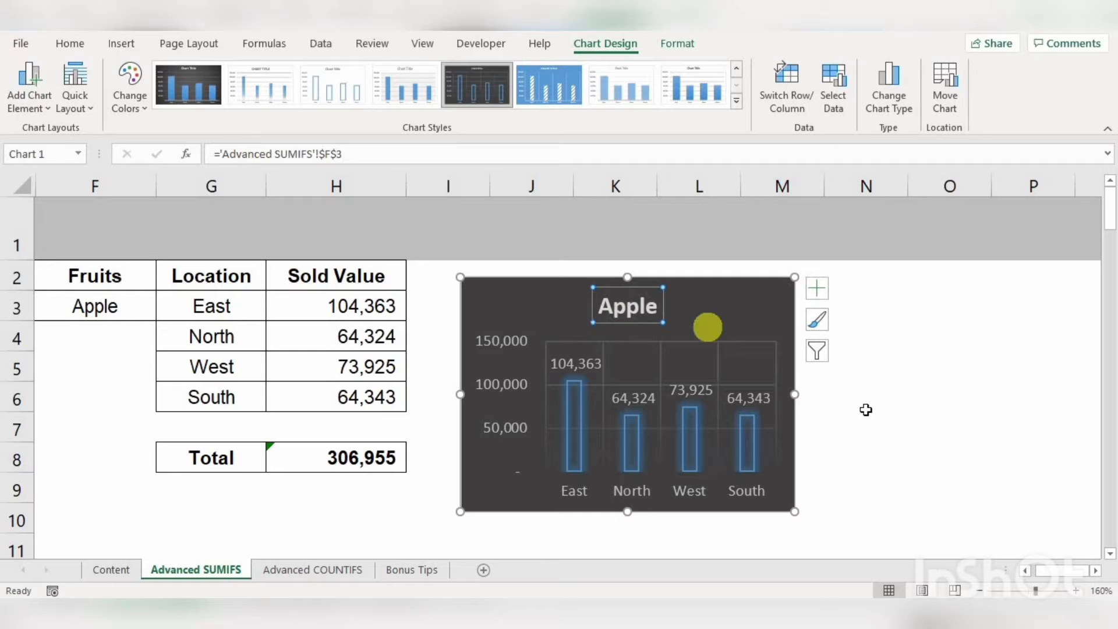
pyautogui.click(873, 410)
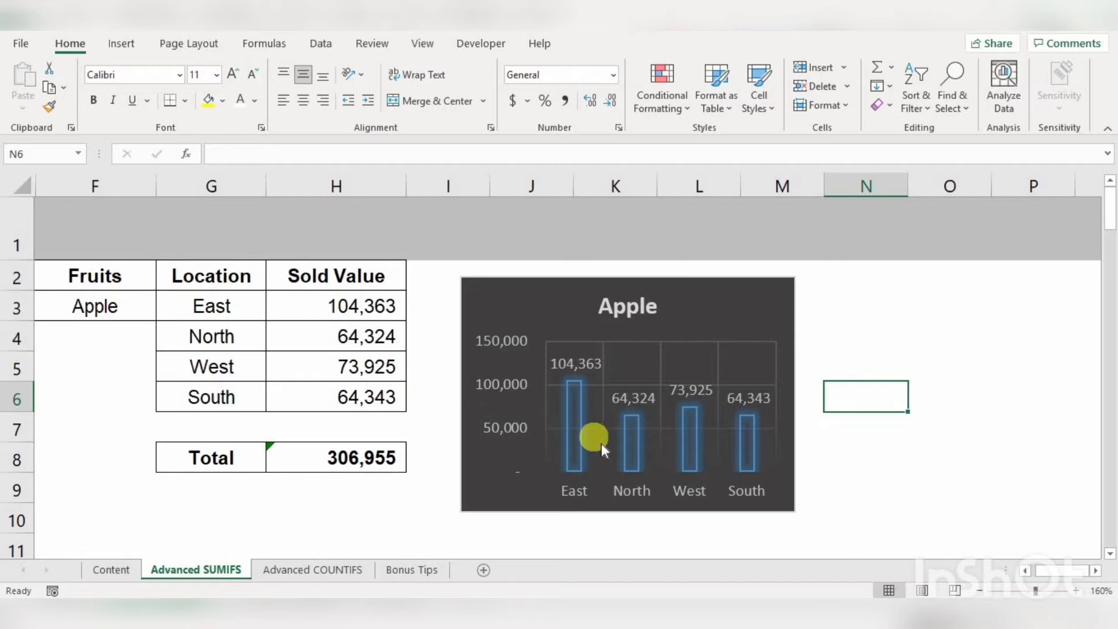
# Test the report and chart by choosing Banana, Cherry and finally Plums from the fruit drop-down list in F3.
pyautogui.click(60, 306)
pyautogui.click(164, 312)
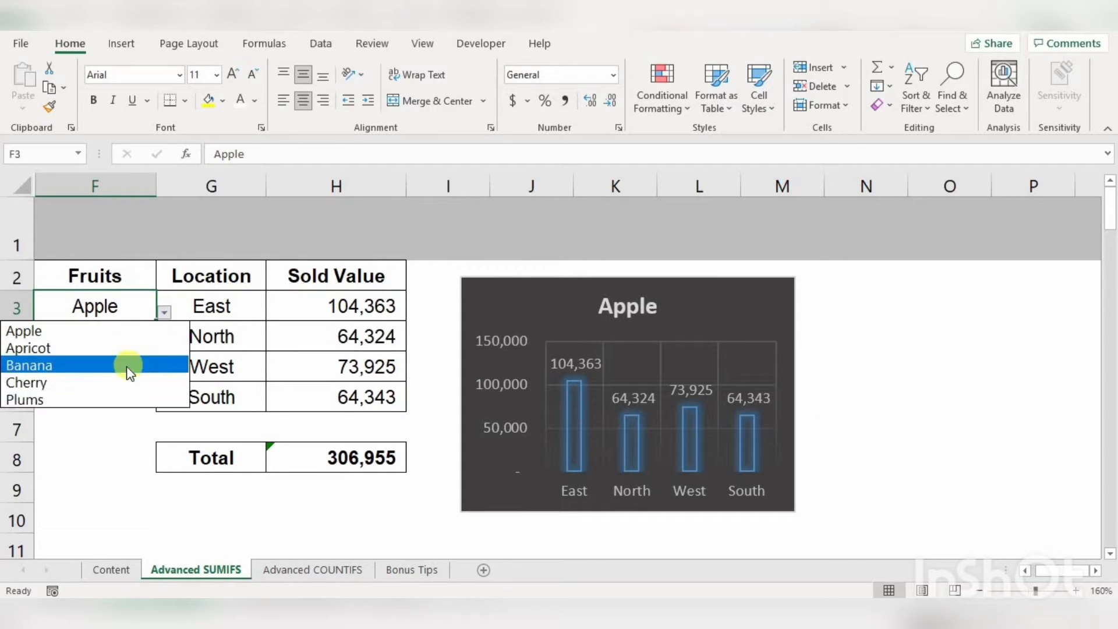
pyautogui.click(127, 366)
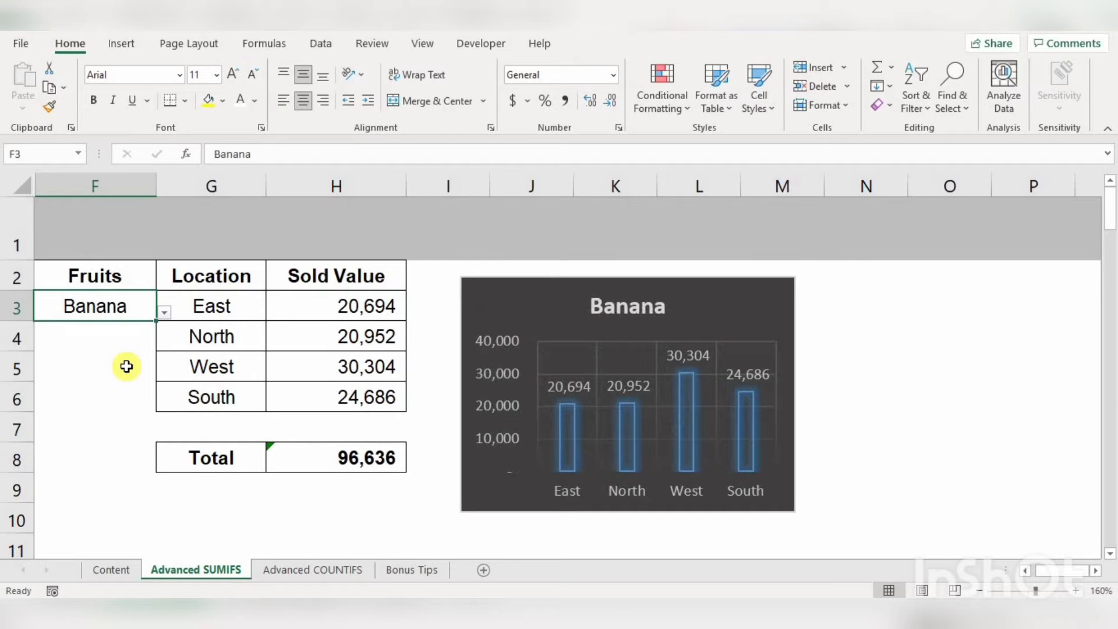
pyautogui.click(165, 312)
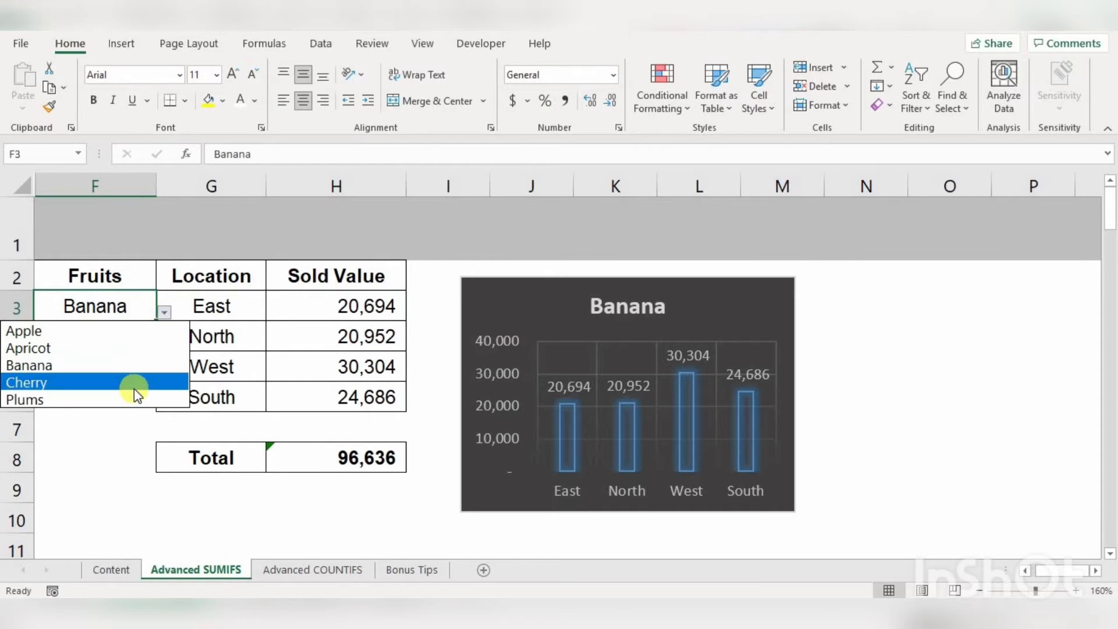
pyautogui.click(134, 389)
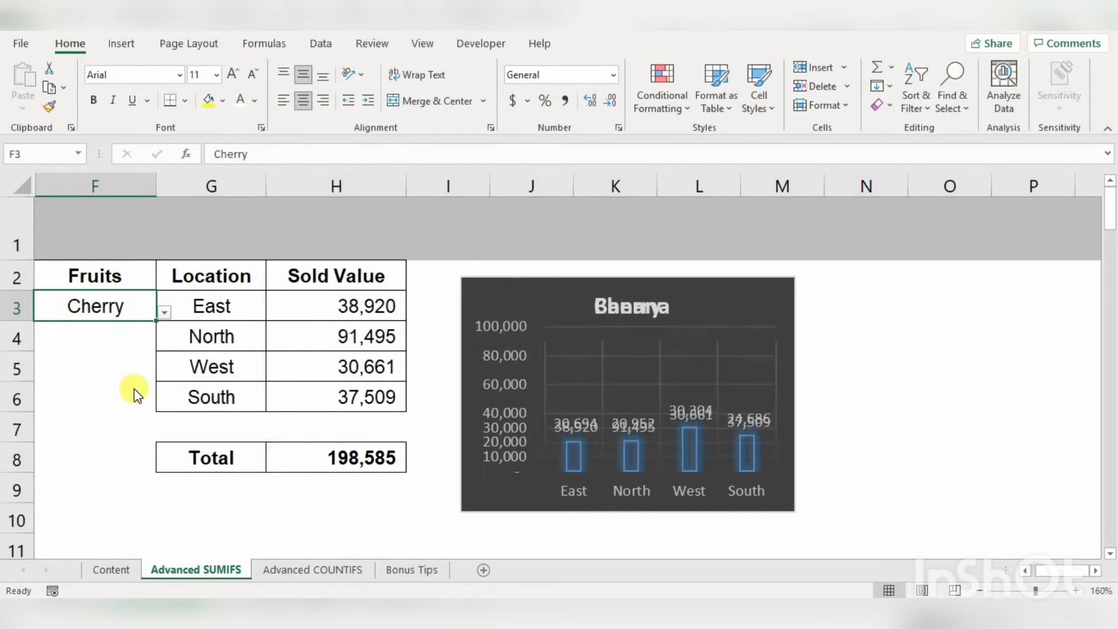
pyautogui.click(165, 313)
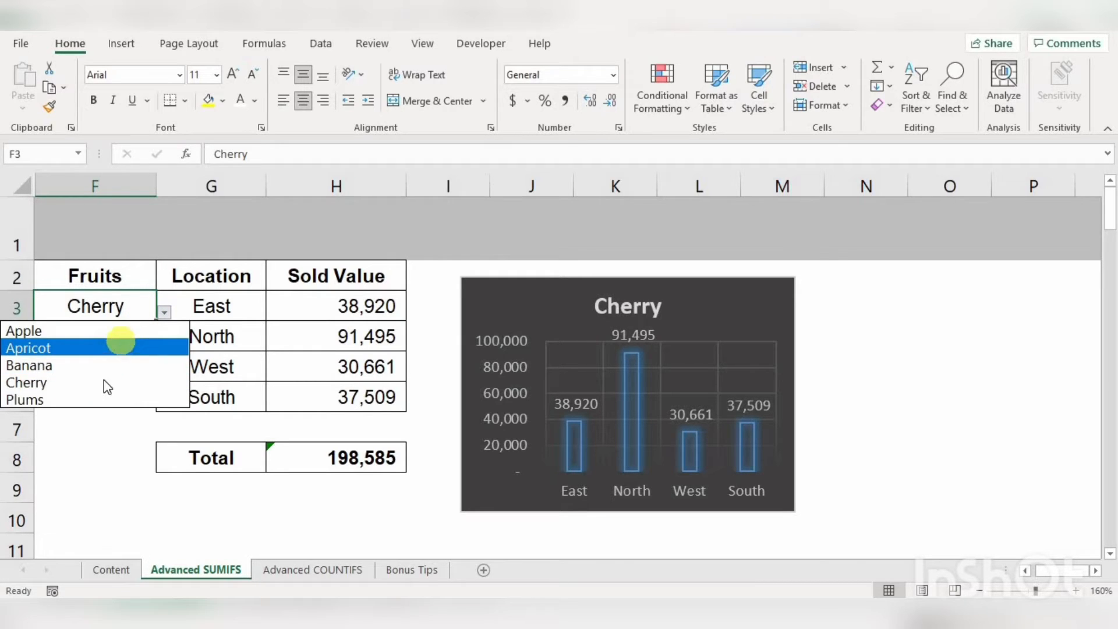
pyautogui.click(98, 399)
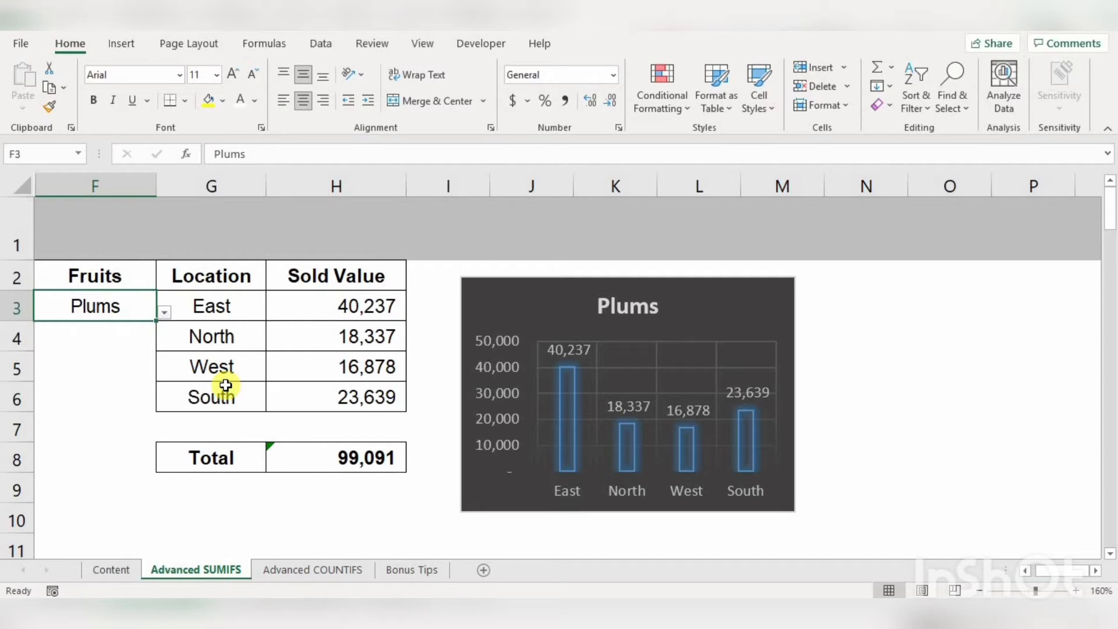
# On the Advanced COUNTIFS sheet, start a COUNTIFS formula in H3 with fruit range A3:A107 and criterion F3.
pyautogui.click(322, 570)
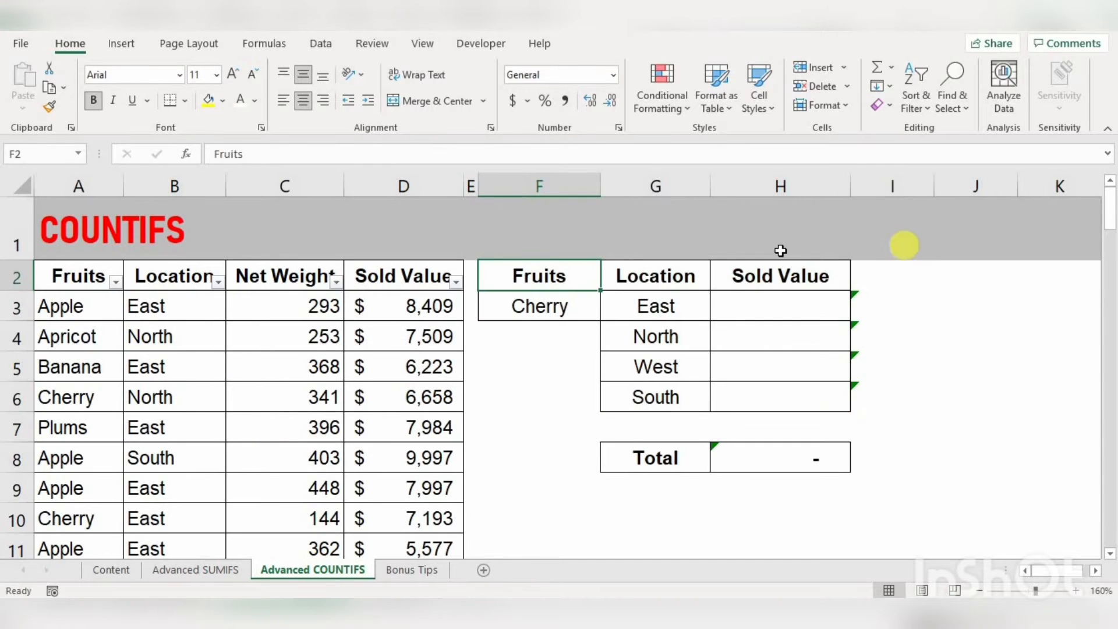
pyautogui.click(759, 309)
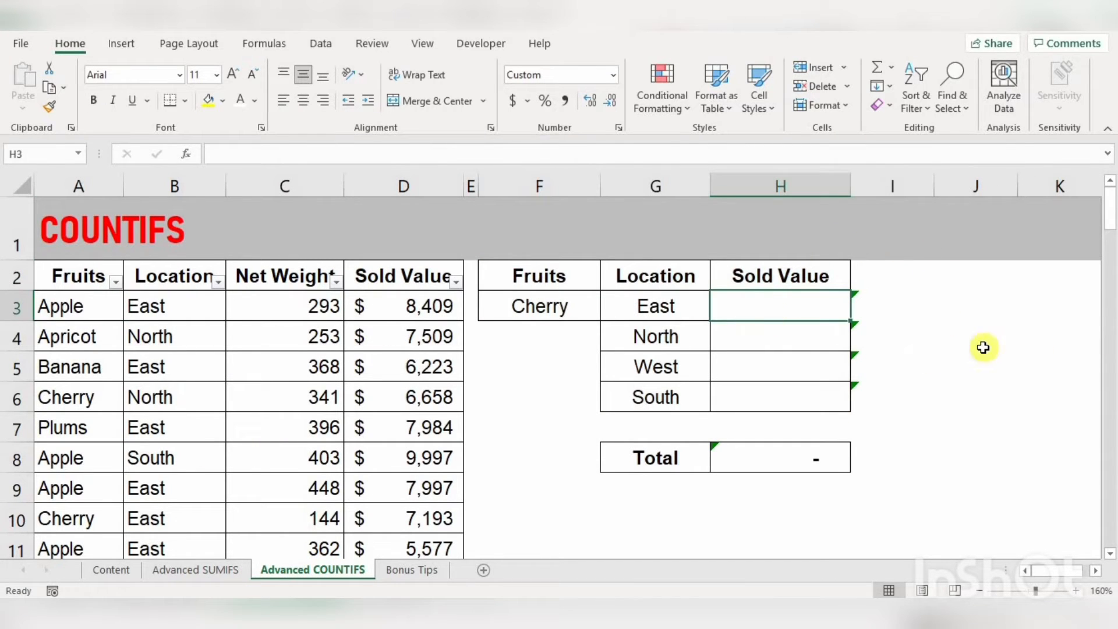
pyautogui.write('=coun')
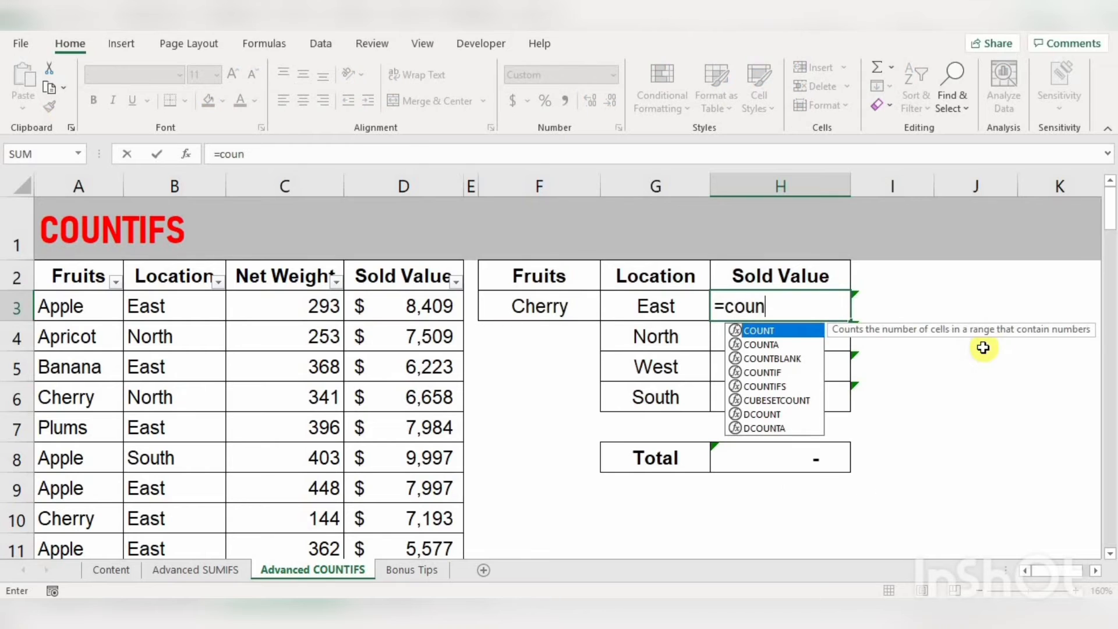
pyautogui.write('tifs')
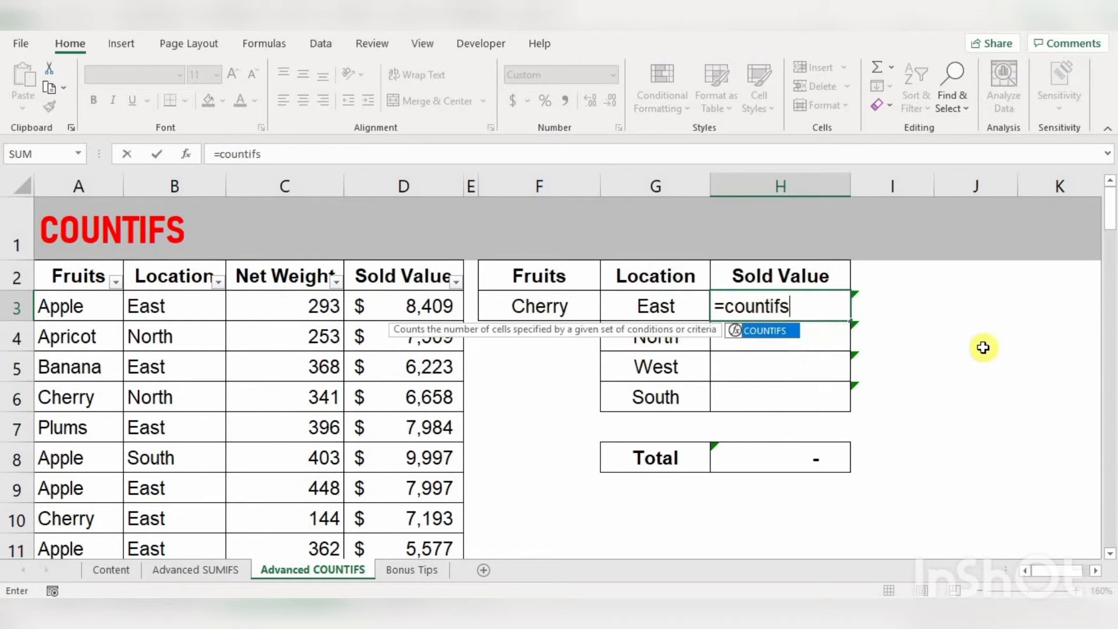
pyautogui.press('Tab')
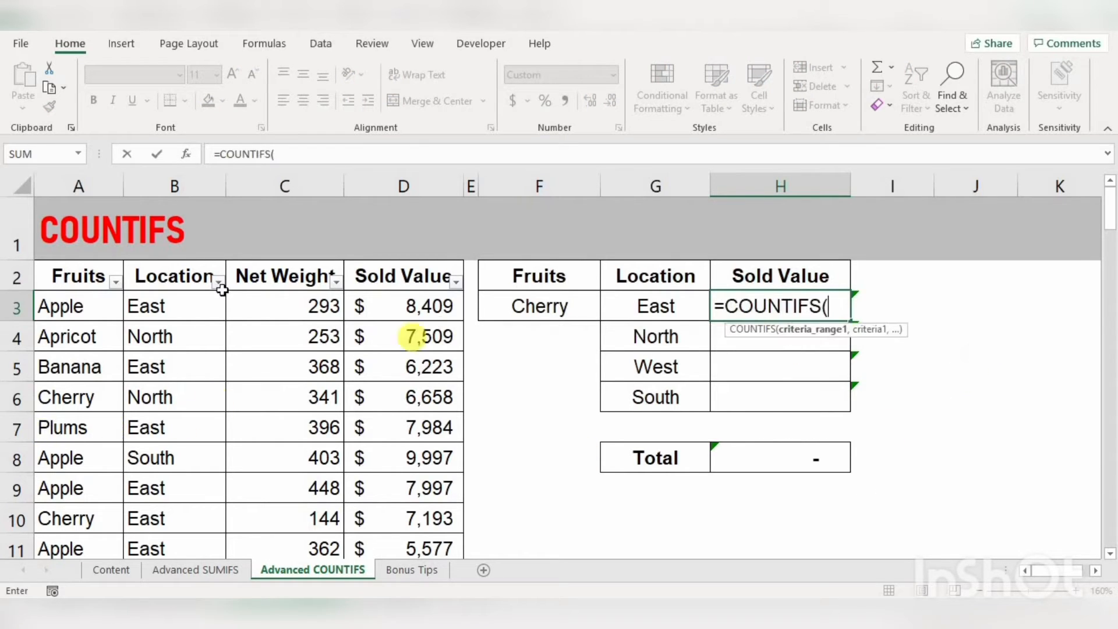
pyautogui.click(75, 303)
pyautogui.hotkey('ctrl', 'shift', 'Down')
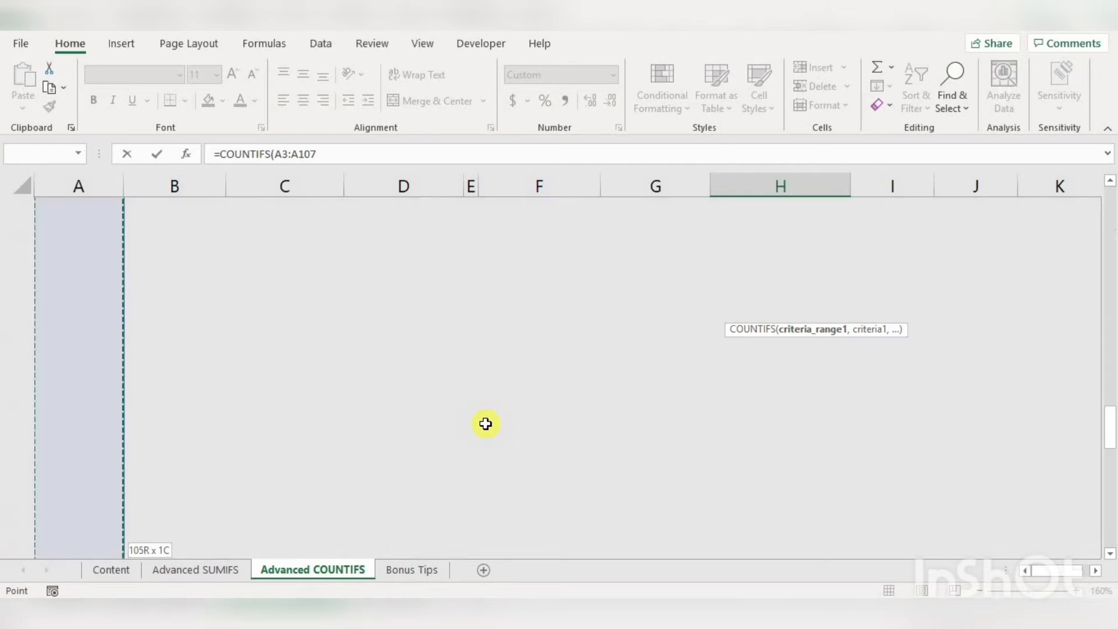
pyautogui.write(',')
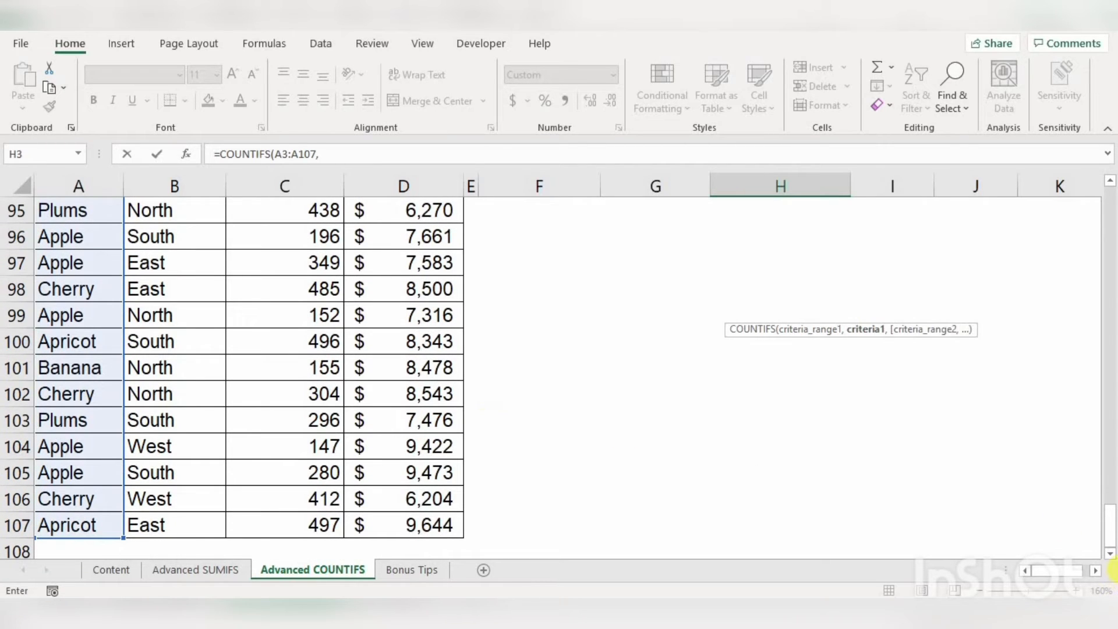
pyautogui.hotkey('ctrl', 'Home')
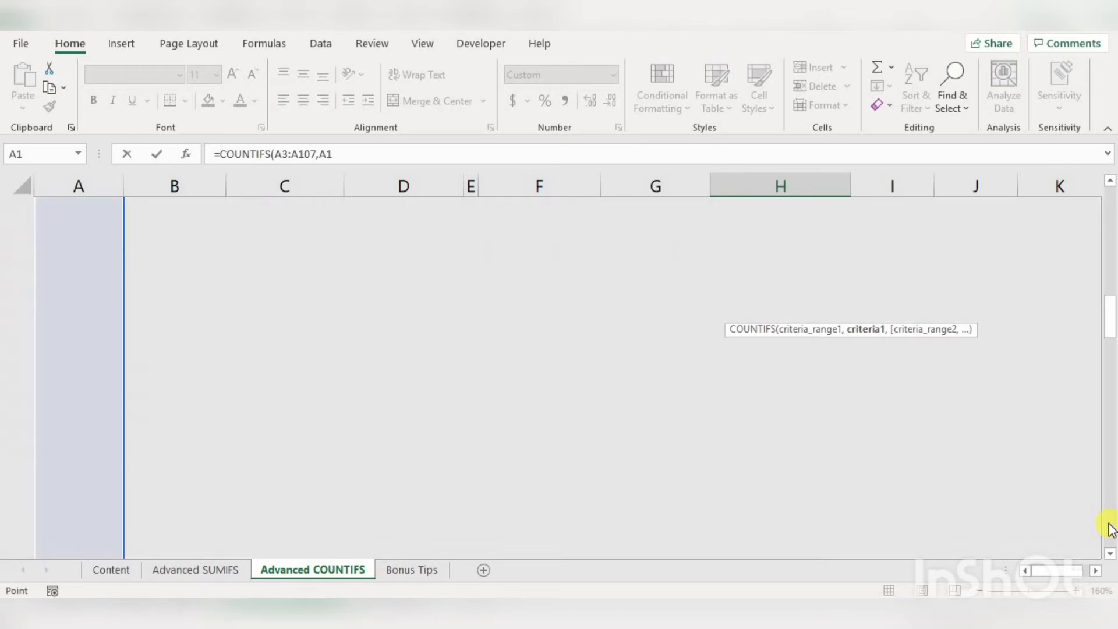
pyautogui.click(556, 305)
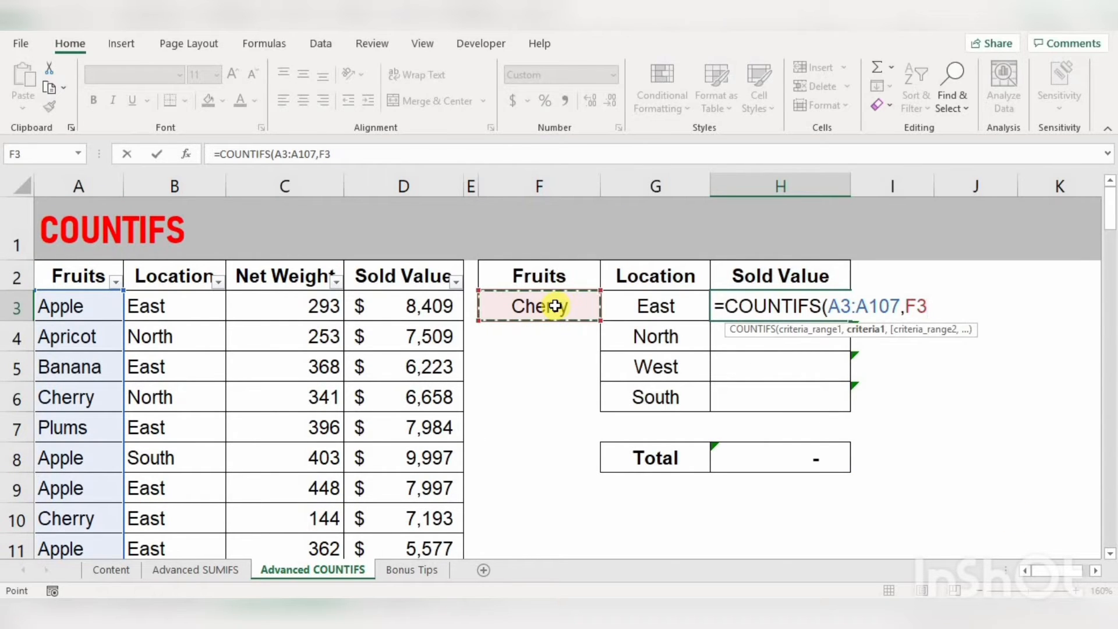
pyautogui.write(',')
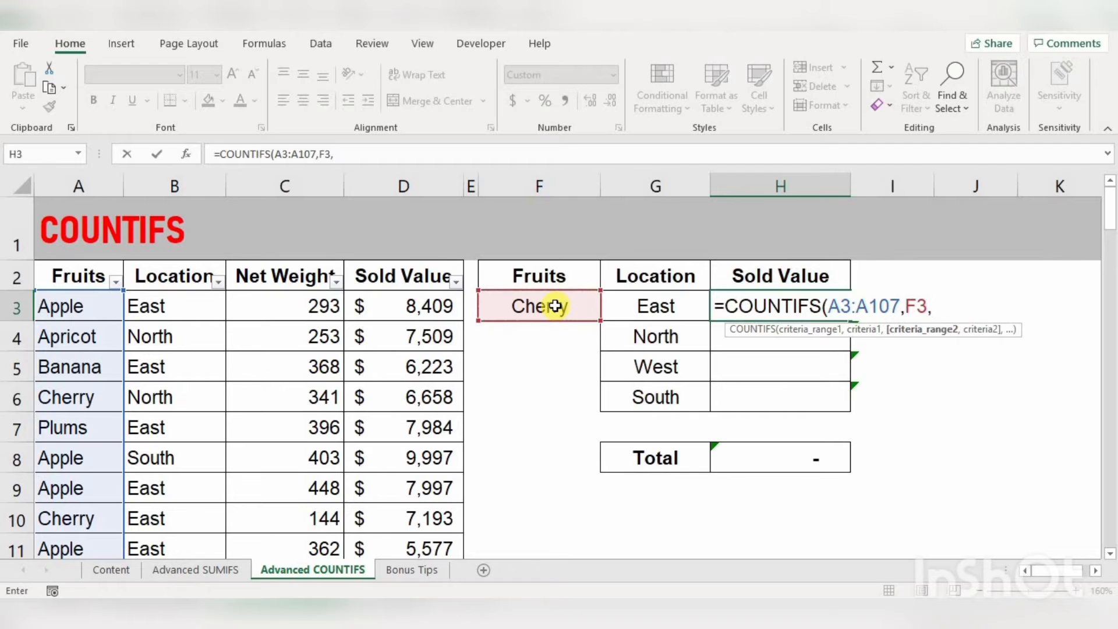
# Complete the COUNTIFS formula with location range B3:B107 and criteria G3:G6.
pyautogui.click(156, 305)
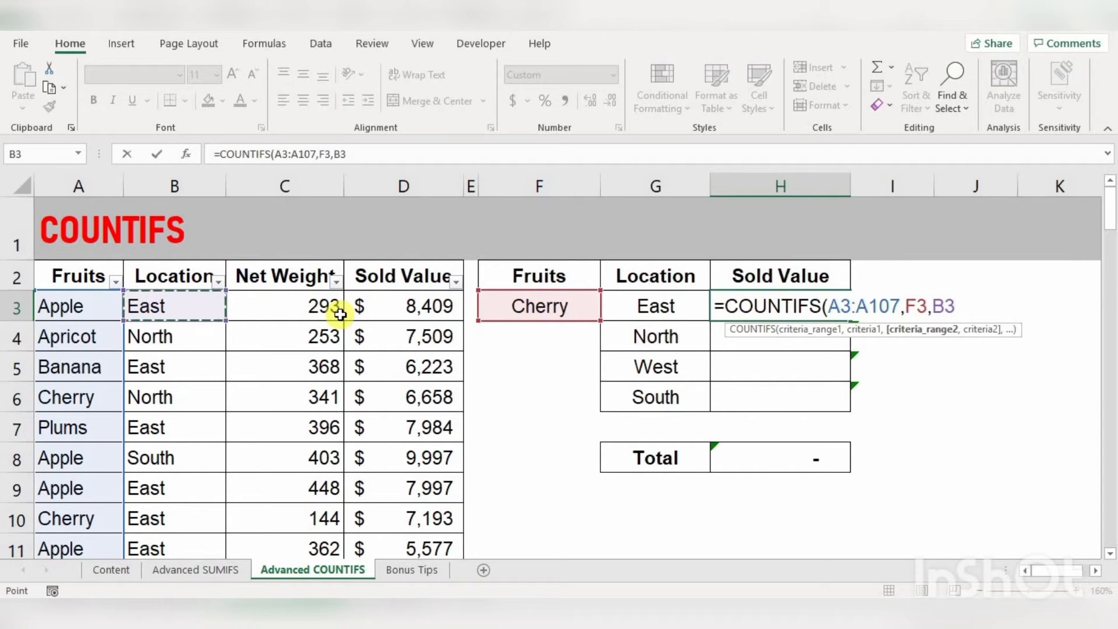
pyautogui.hotkey('ctrl', 'shift', 'Down')
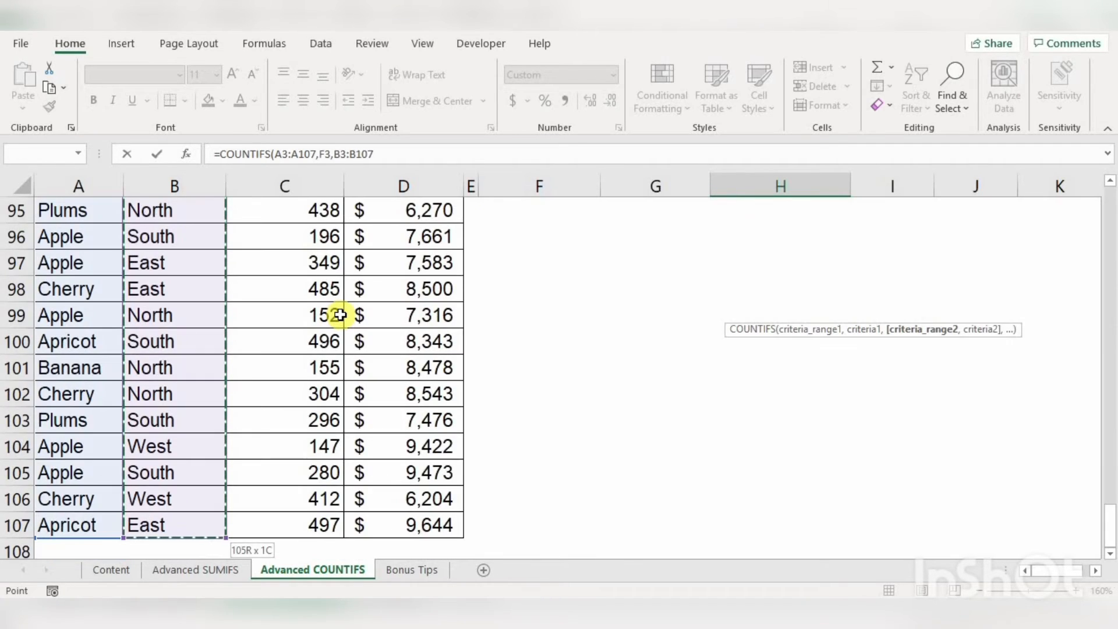
pyautogui.write(',')
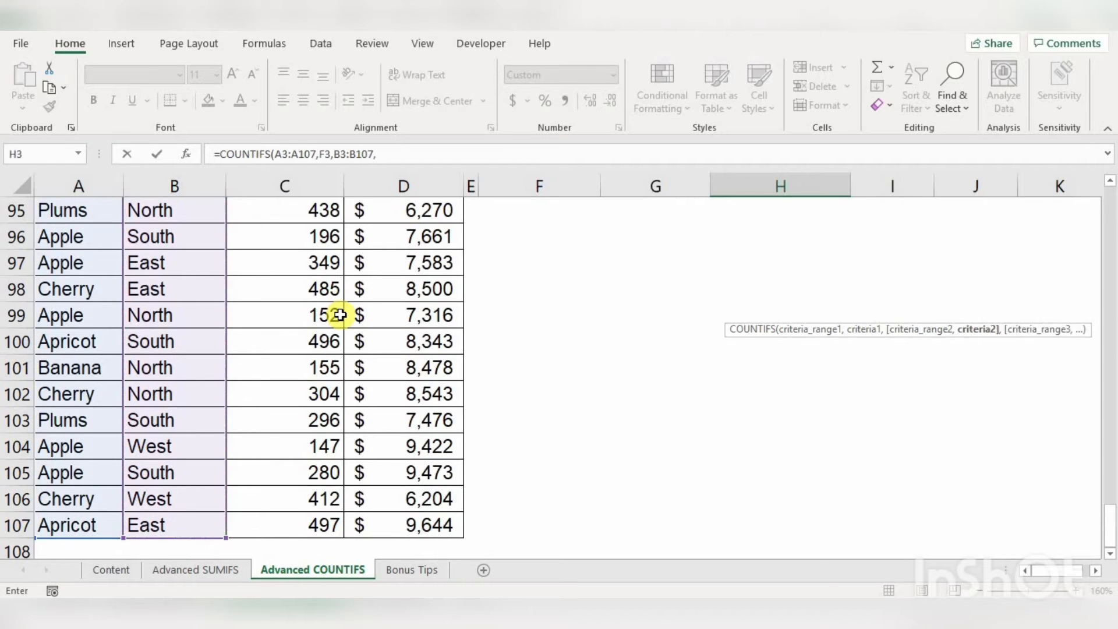
pyautogui.hotkey('ctrl', 'Home')
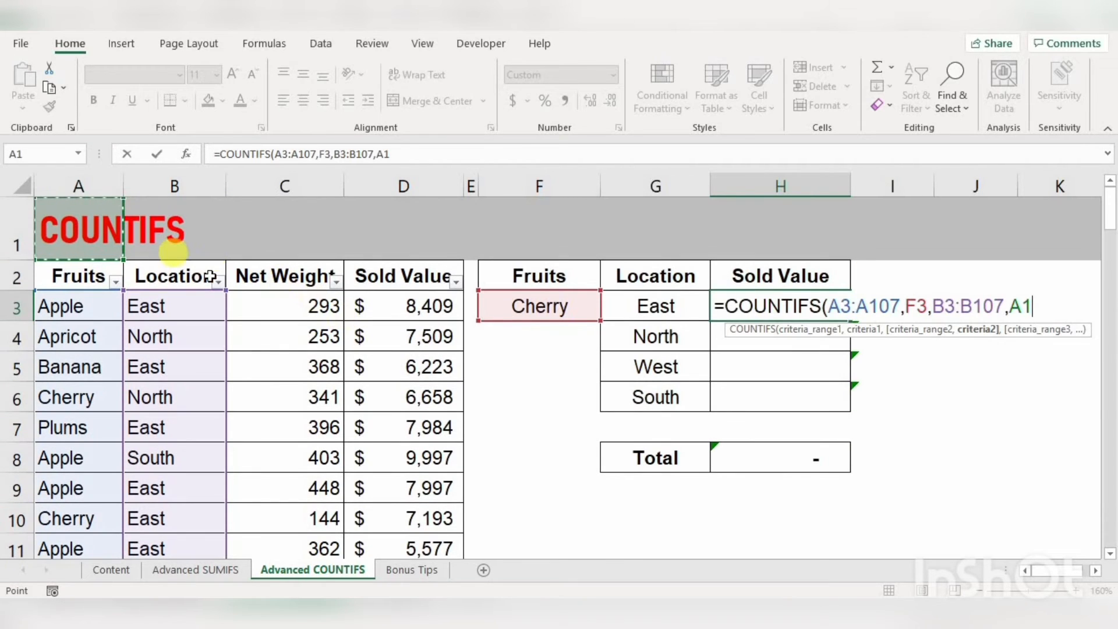
pyautogui.moveTo(635, 306); pyautogui.dragTo(649, 387)
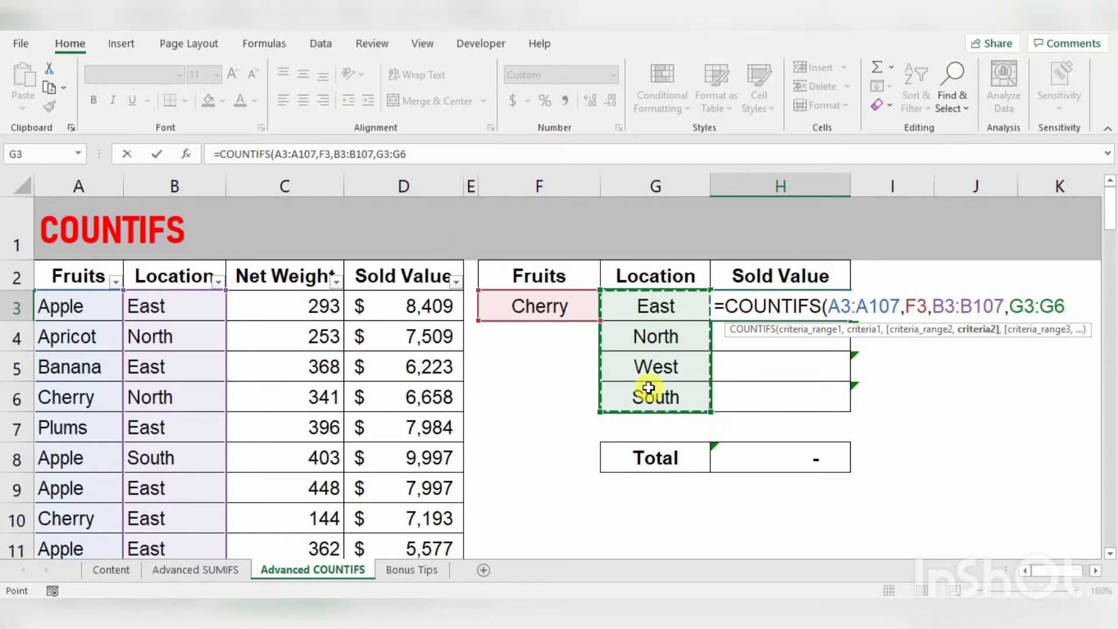
pyautogui.write(')')
pyautogui.press('Return')
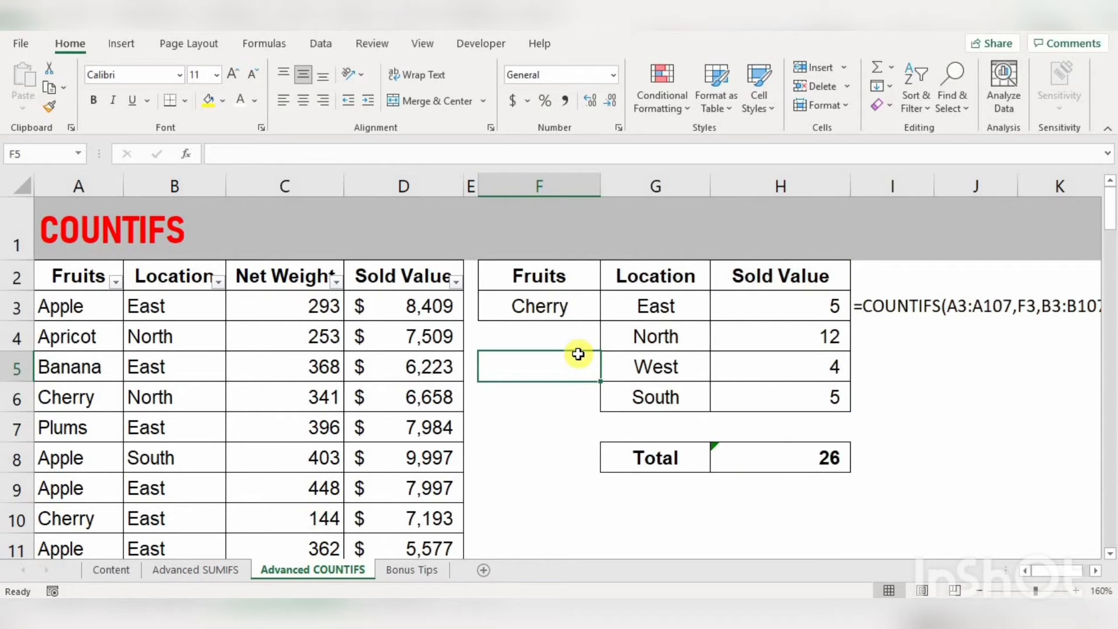
# Extract the list of distinct fruits in F5 with =UNIQUE(A3:A107).
pyautogui.write('=')
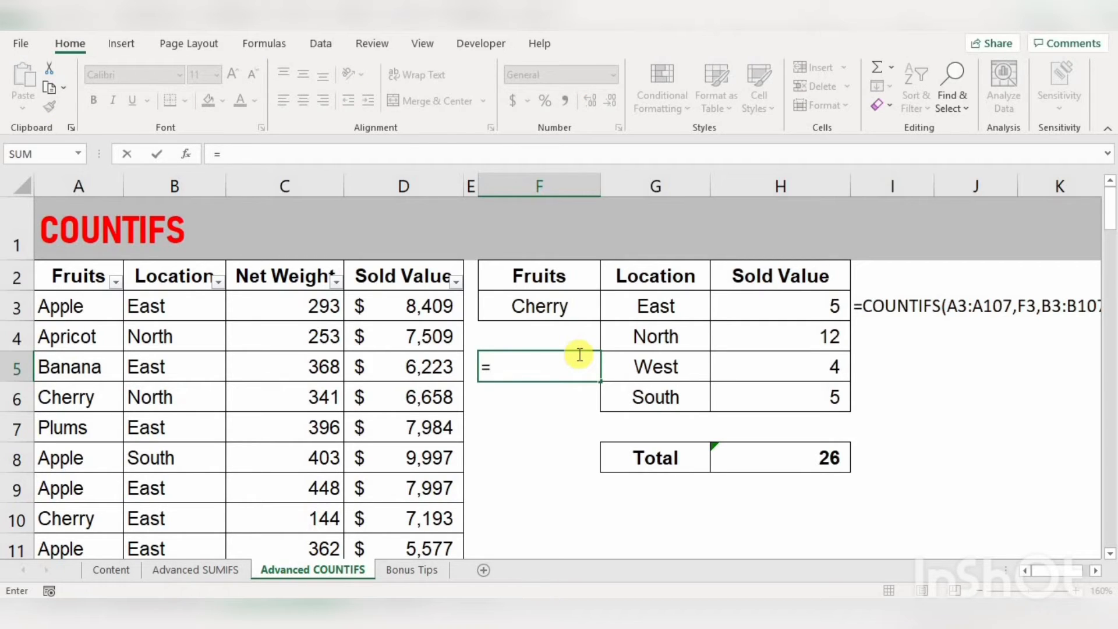
pyautogui.write('uni')
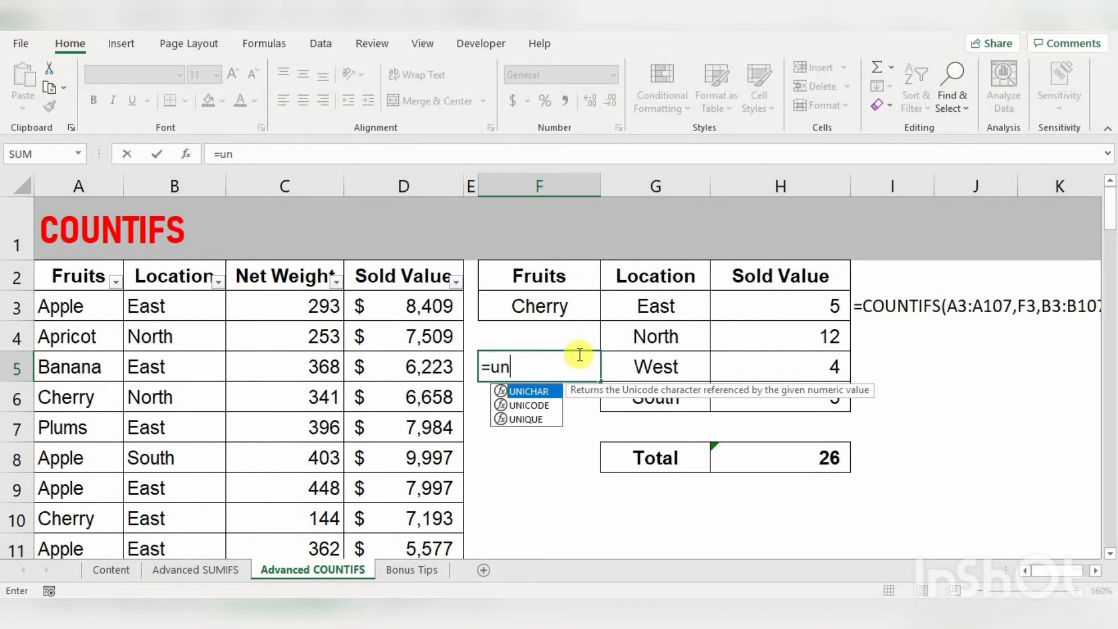
pyautogui.press('Down')
pyautogui.press('Down')
pyautogui.press('Tab')
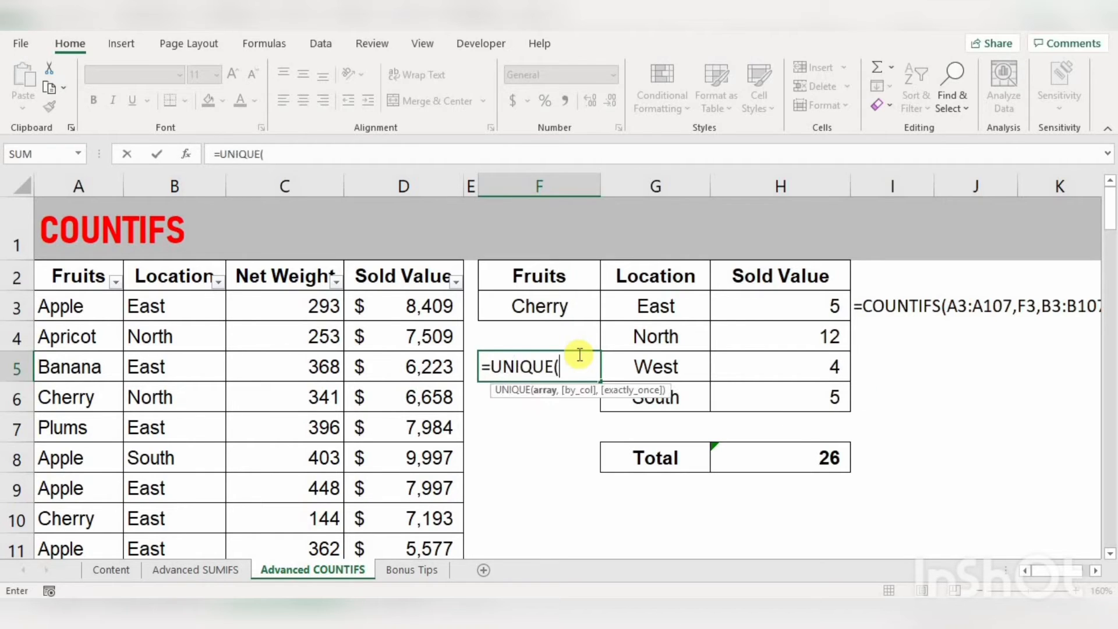
pyautogui.click(59, 306)
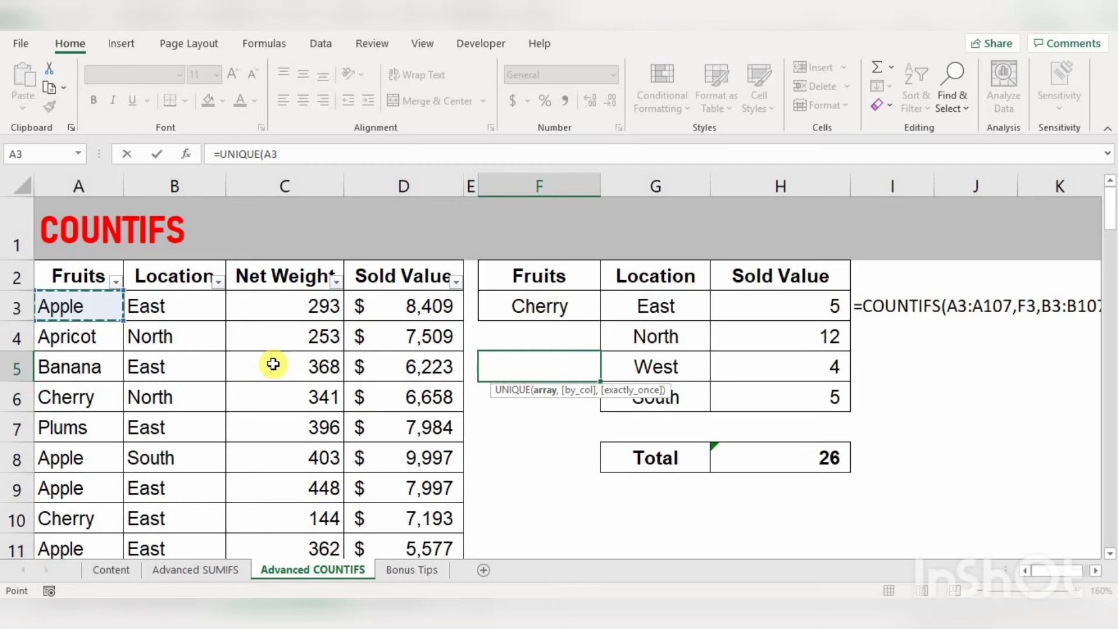
pyautogui.hotkey('ctrl', 'shift', 'Down')
pyautogui.write(')')
pyautogui.press('Return')
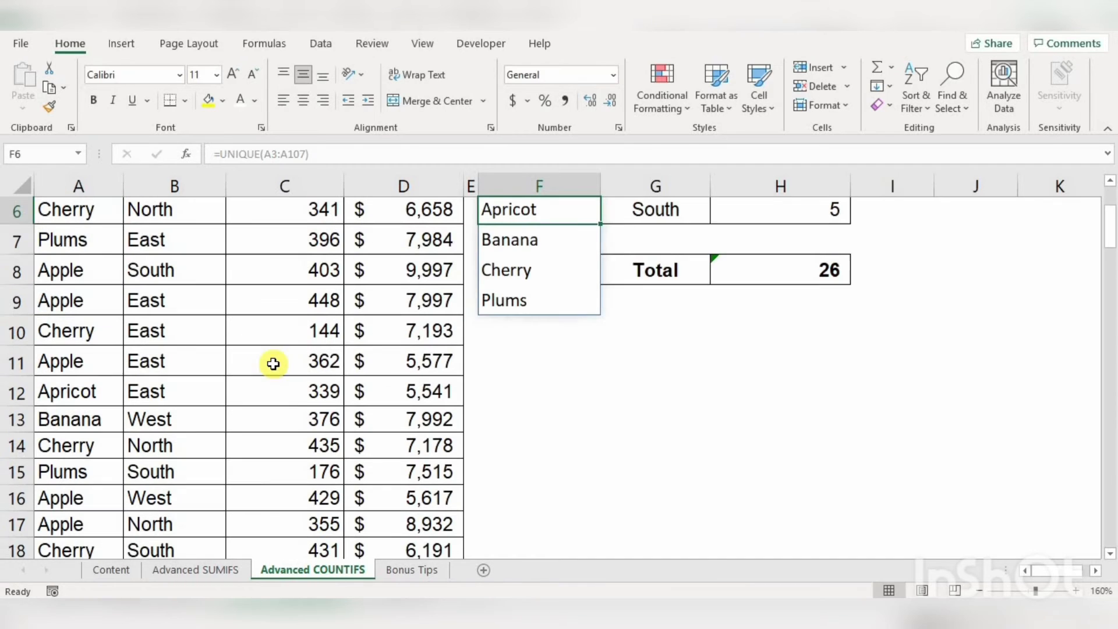
pyautogui.click(493, 391)
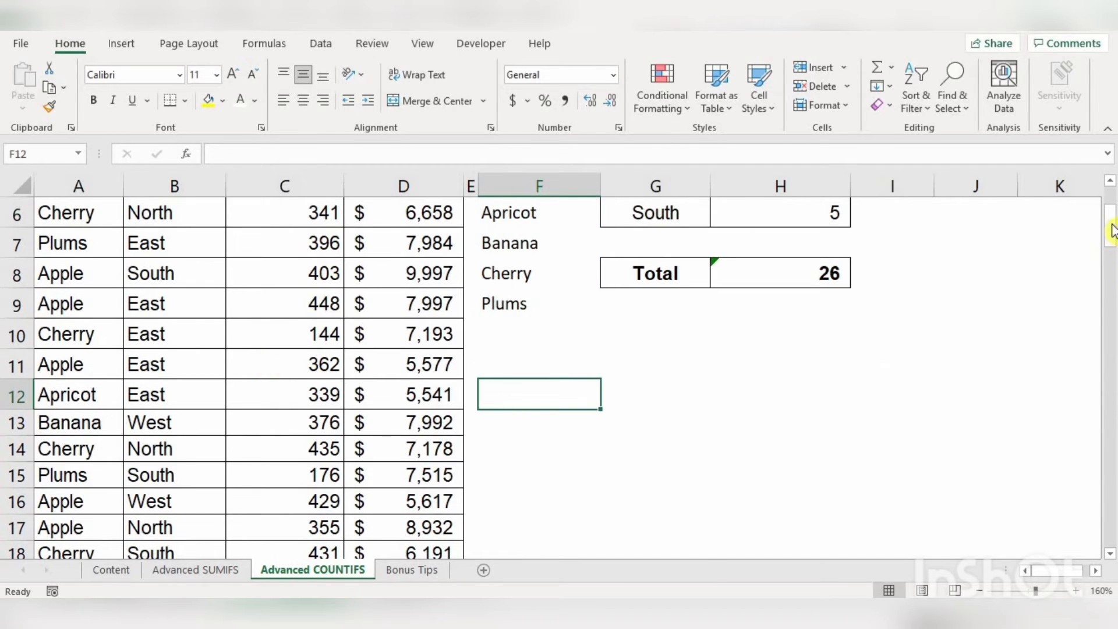
# Add a List data validation to fruit cell F3 with the source =$F$5:$F$9.
pyautogui.scroll(2, 1110, 224)
pyautogui.click(541, 315)
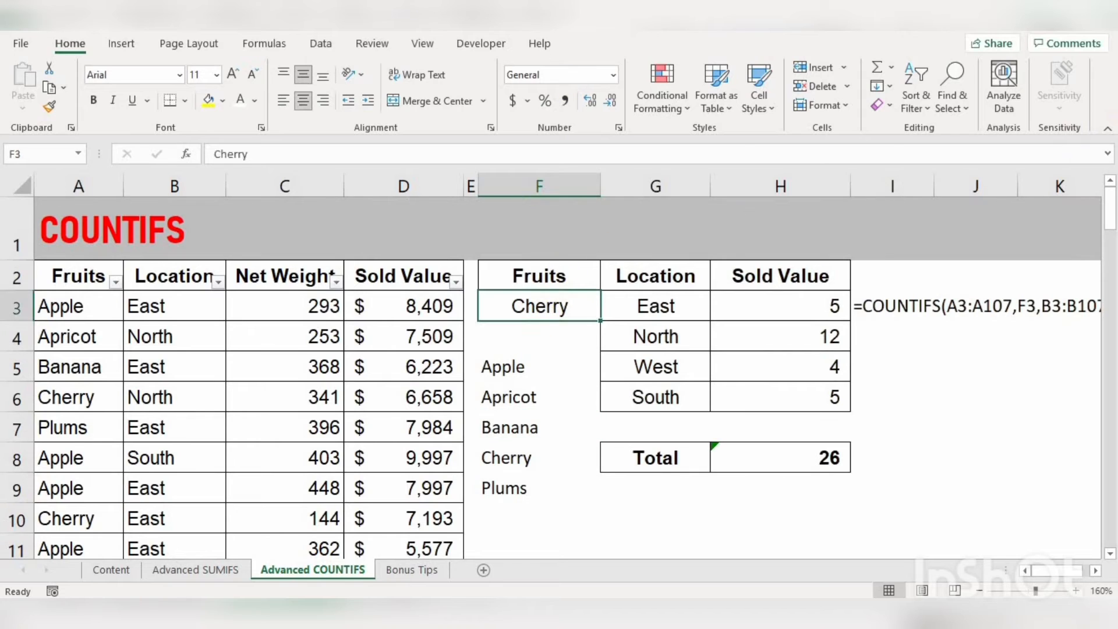
pyautogui.click(321, 44)
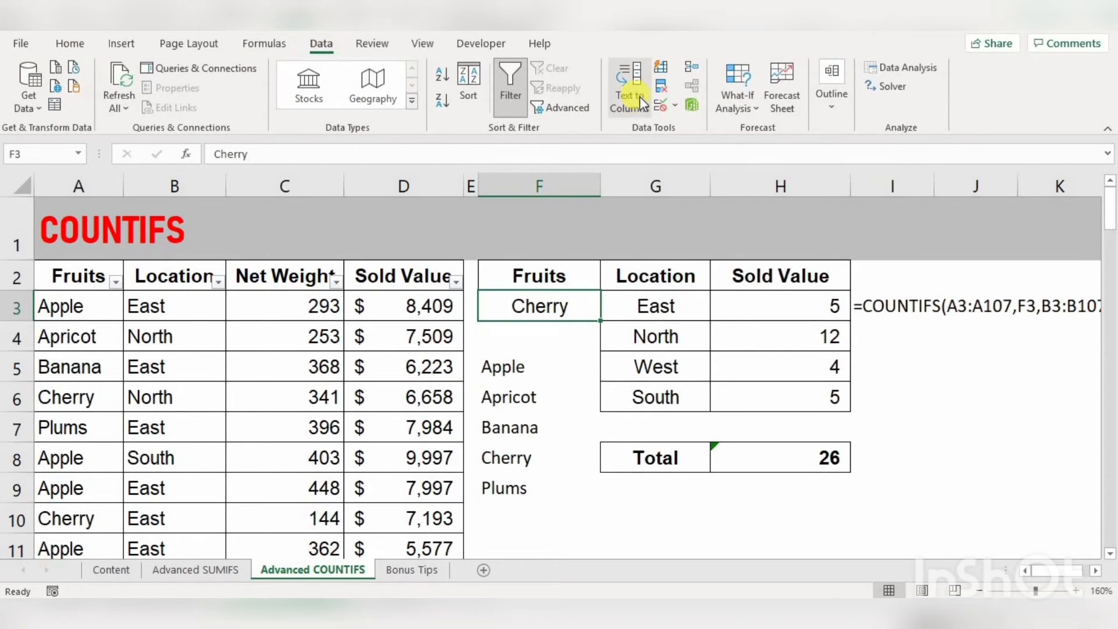
pyautogui.click(676, 108)
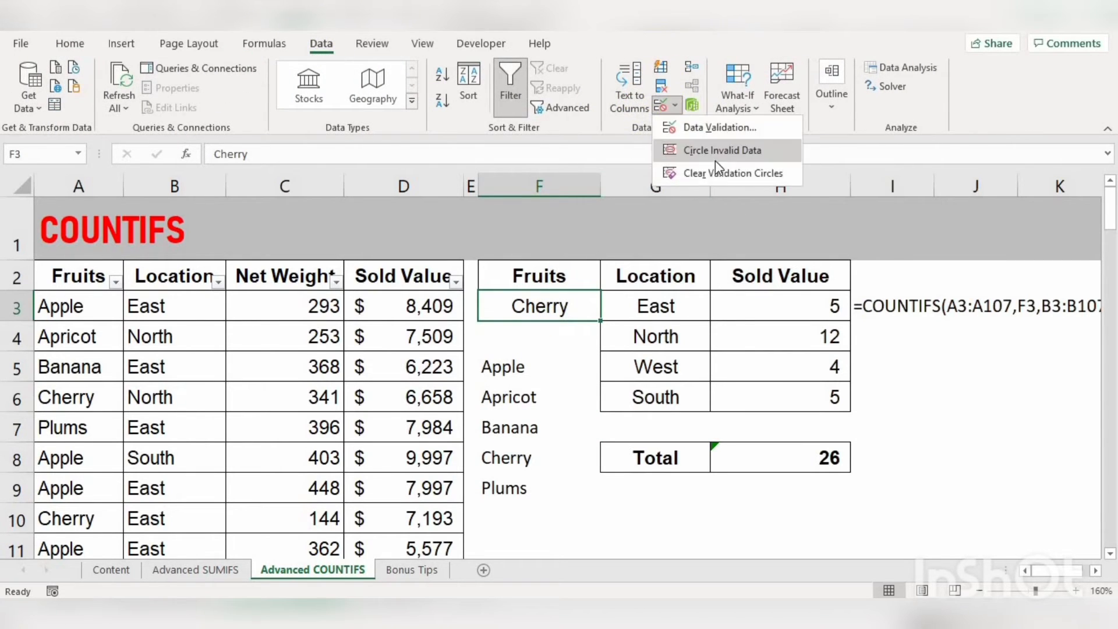
pyautogui.click(724, 125)
pyautogui.click(725, 140)
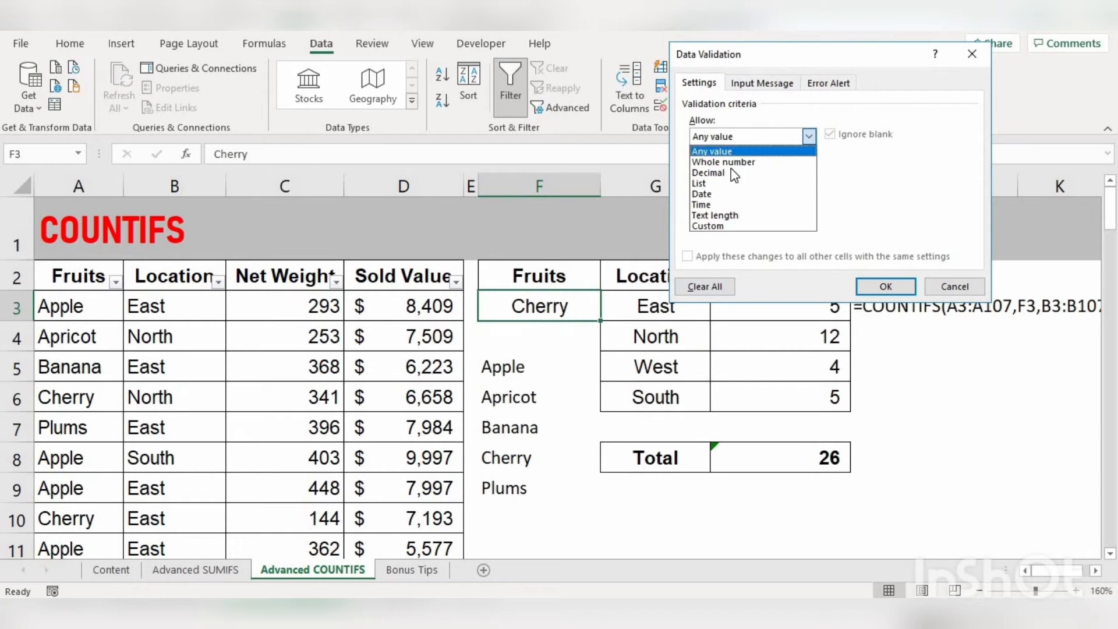
pyautogui.click(721, 180)
pyautogui.click(716, 208)
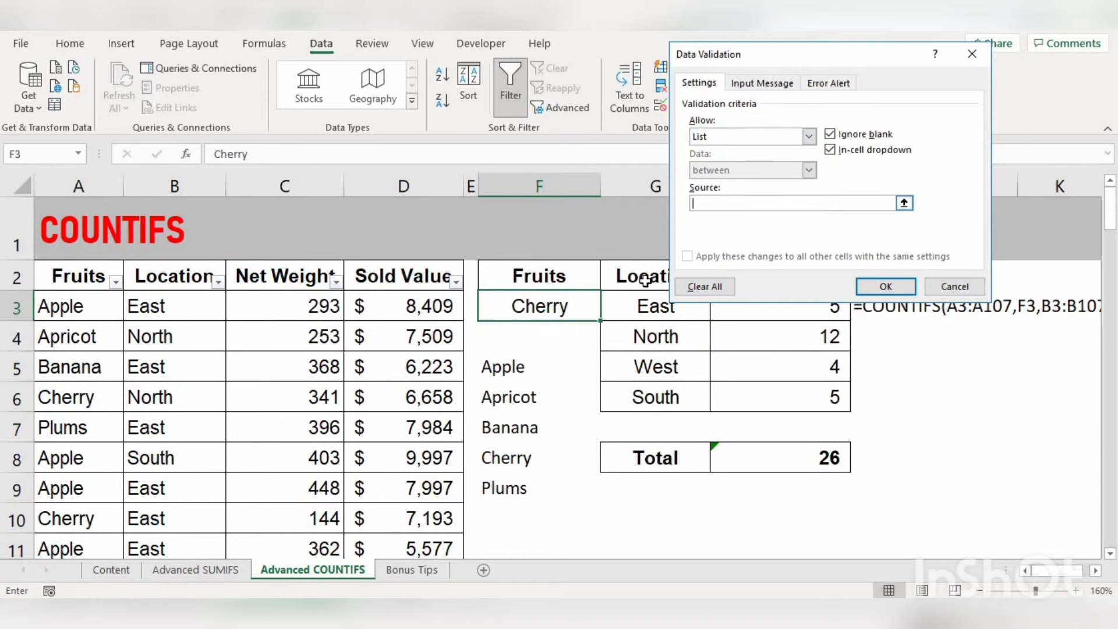
pyautogui.moveTo(529, 362); pyautogui.dragTo(533, 483)
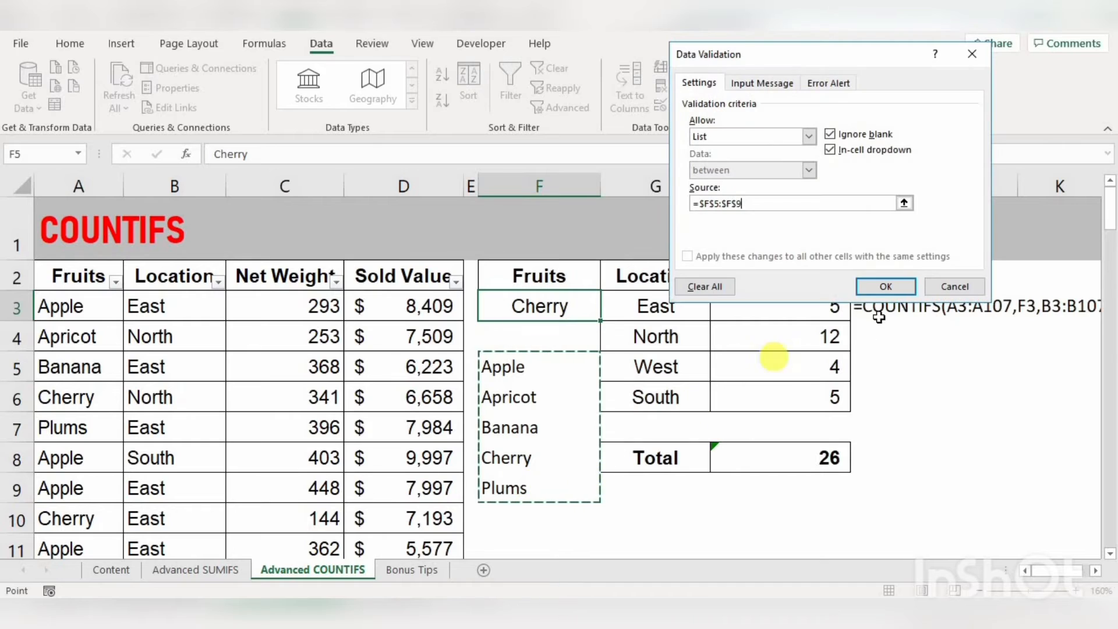
pyautogui.click(881, 284)
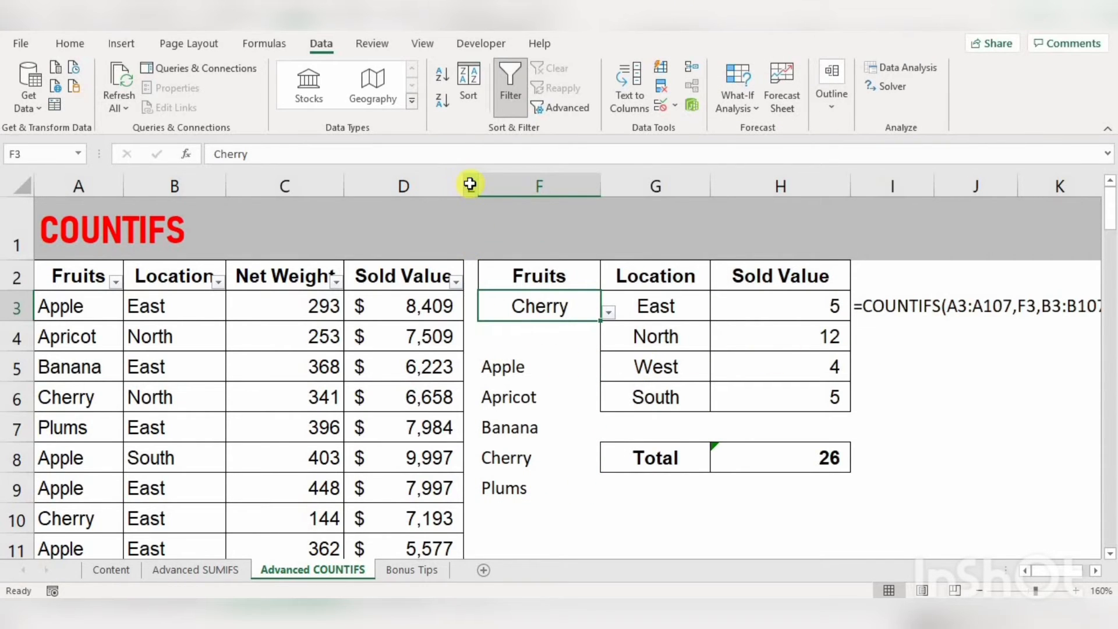
# Hide the source data columns A to E.
pyautogui.moveTo(470, 184); pyautogui.dragTo(11, 221)
pyautogui.rightClick(145, 346)
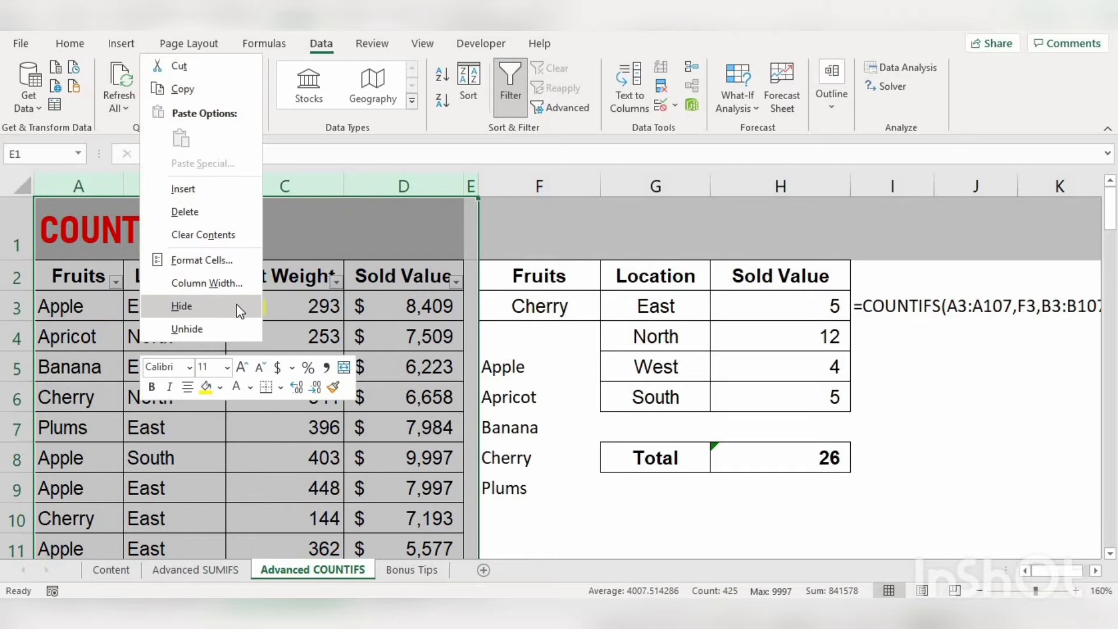
pyautogui.click(238, 307)
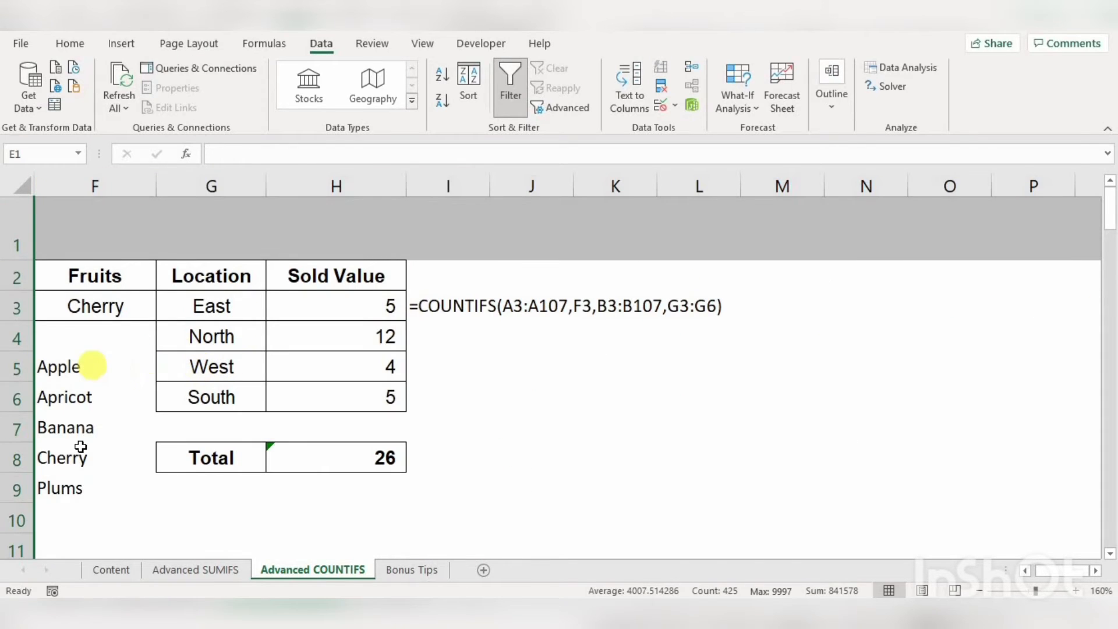
# Make the helper fruit list in F5:F9 invisible by setting its font color to white.
pyautogui.moveTo(88, 367); pyautogui.dragTo(81, 489)
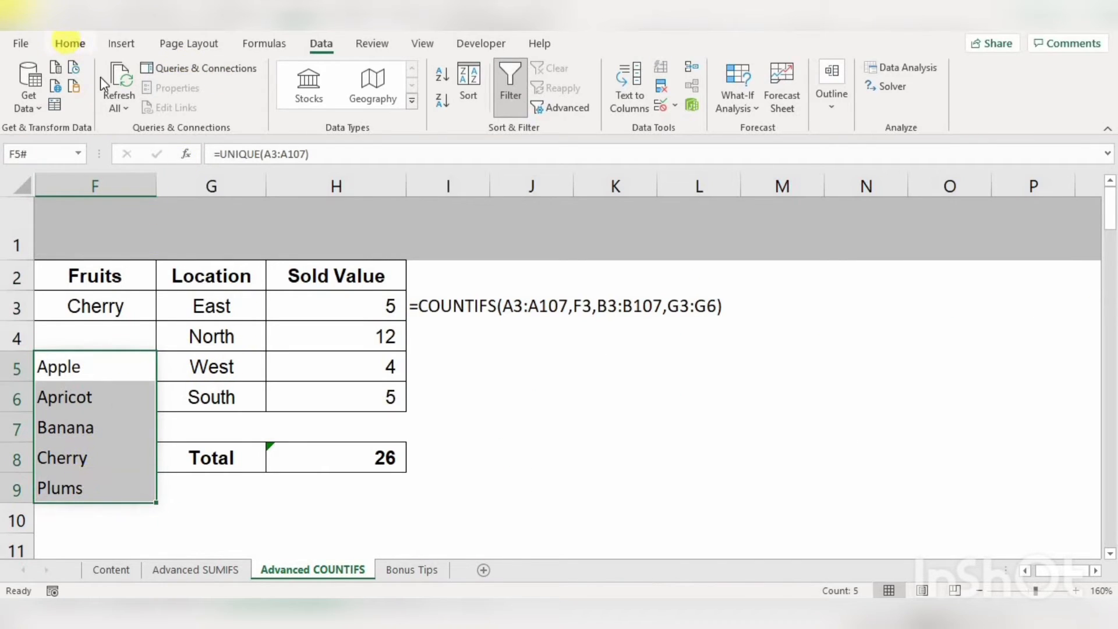
pyautogui.click(70, 43)
pyautogui.click(239, 99)
pyautogui.click(506, 423)
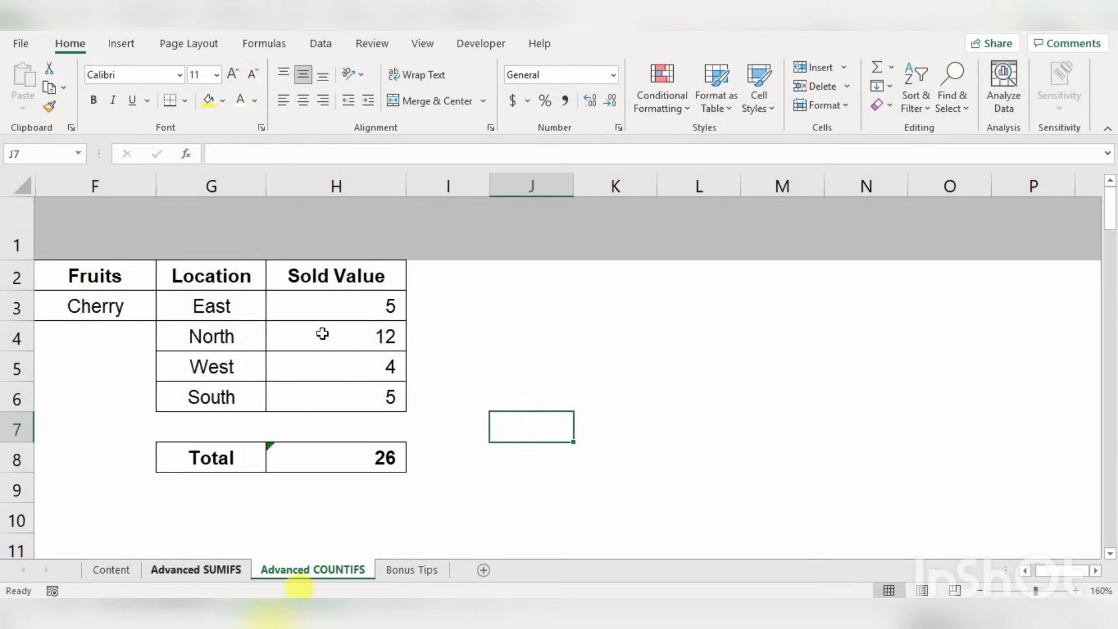
pyautogui.click(117, 306)
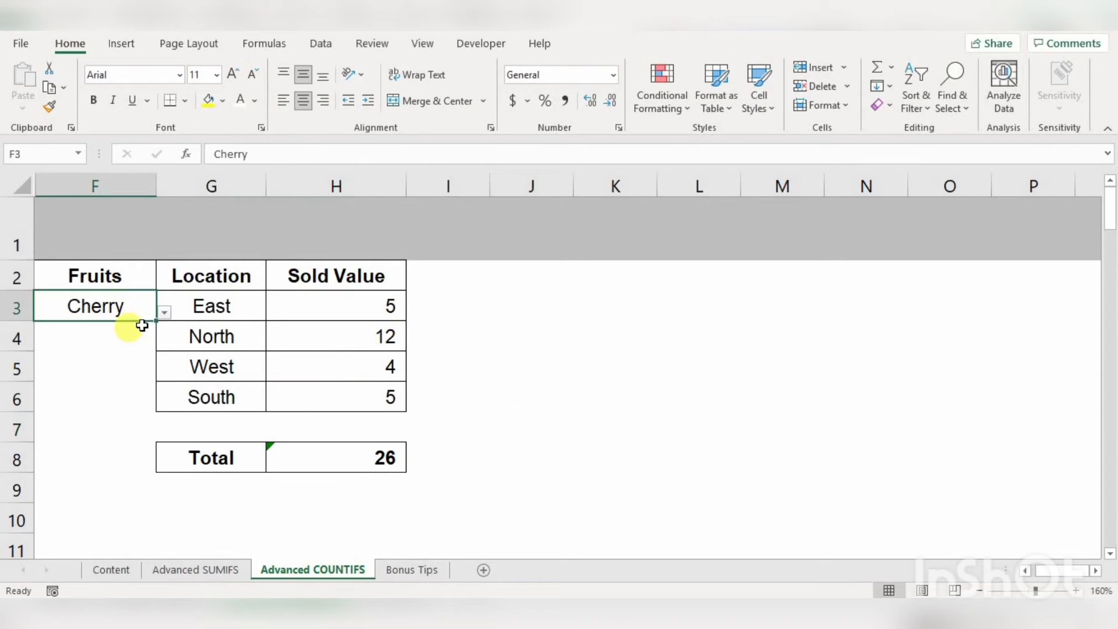
pyautogui.click(544, 285)
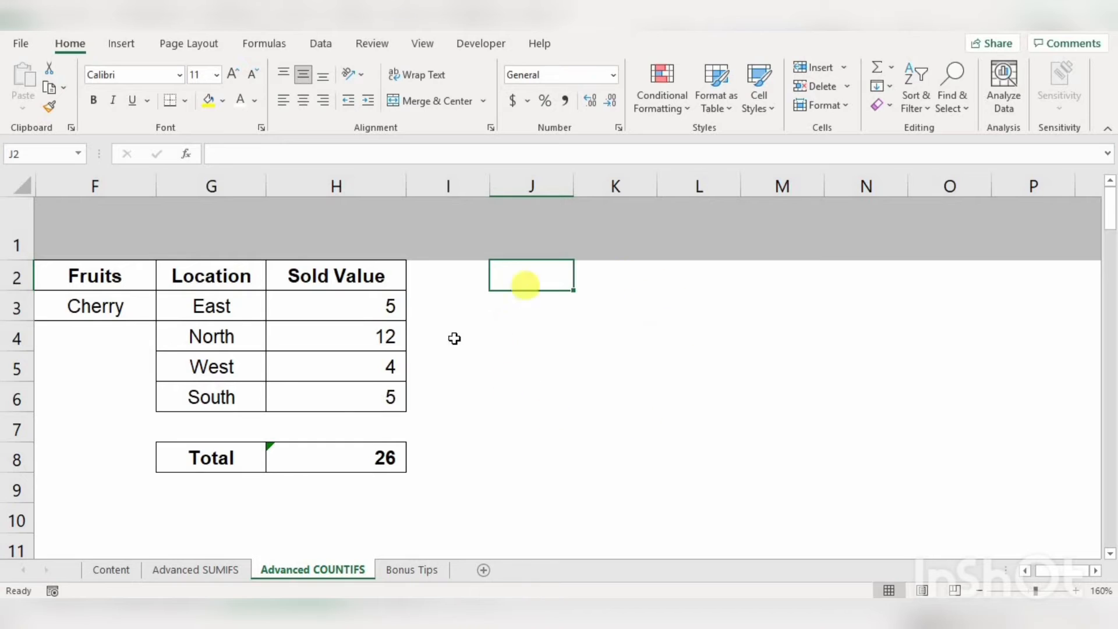
# Insert a clustered column chart of the location values in G3:H6, shrink it and place it beside the table.
pyautogui.moveTo(226, 302); pyautogui.dragTo(358, 401)
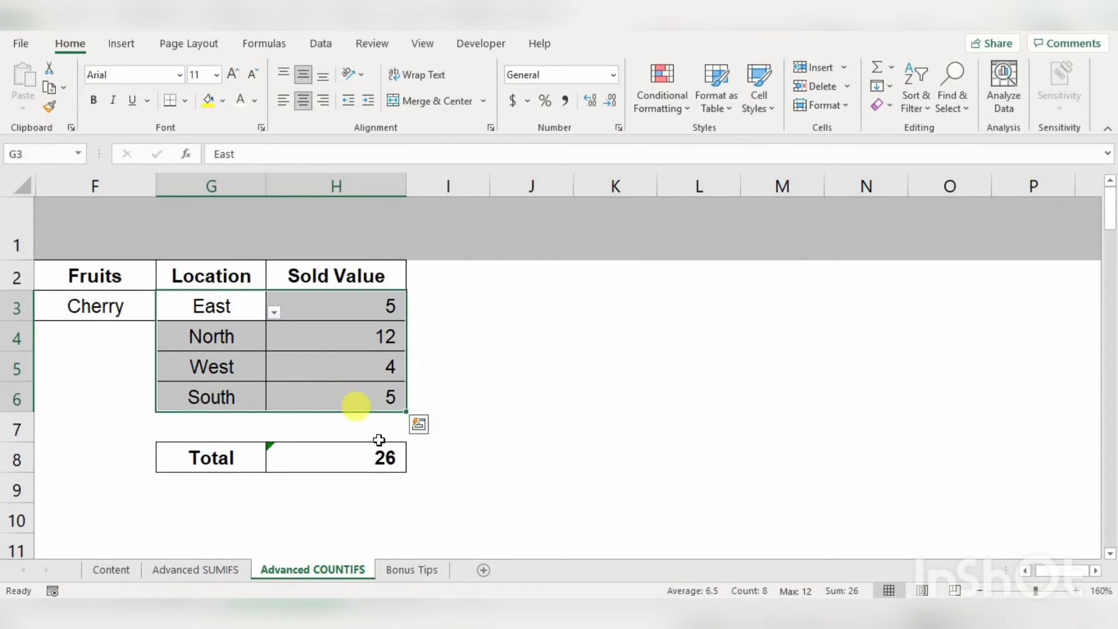
pyautogui.click(122, 46)
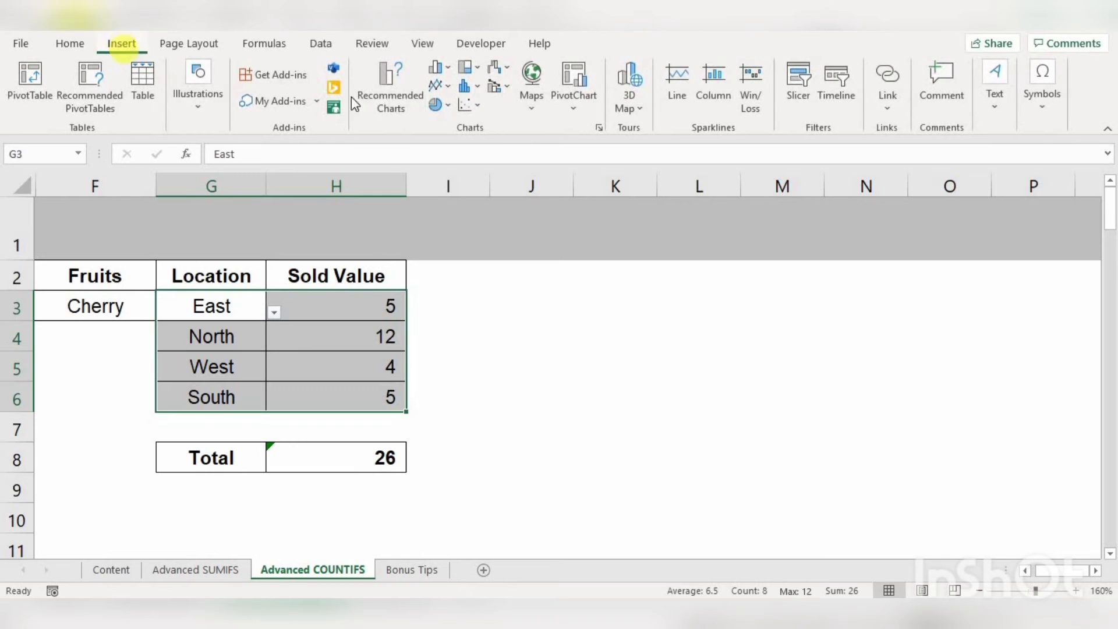
pyautogui.click(399, 102)
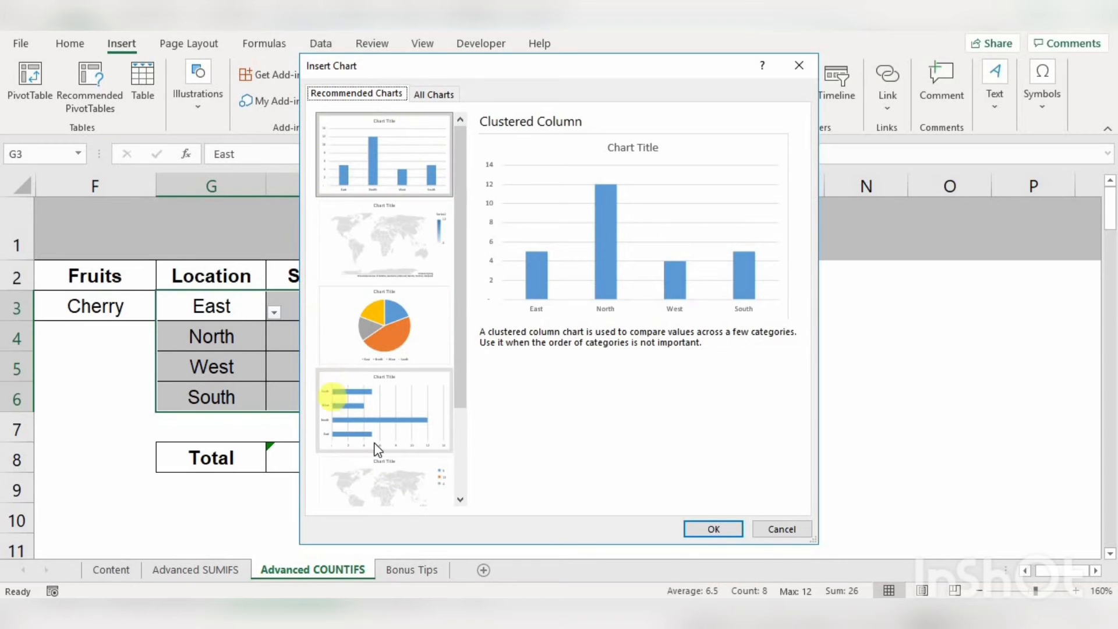
pyautogui.moveTo(464, 338); pyautogui.dragTo(440, 204)
pyautogui.click(379, 127)
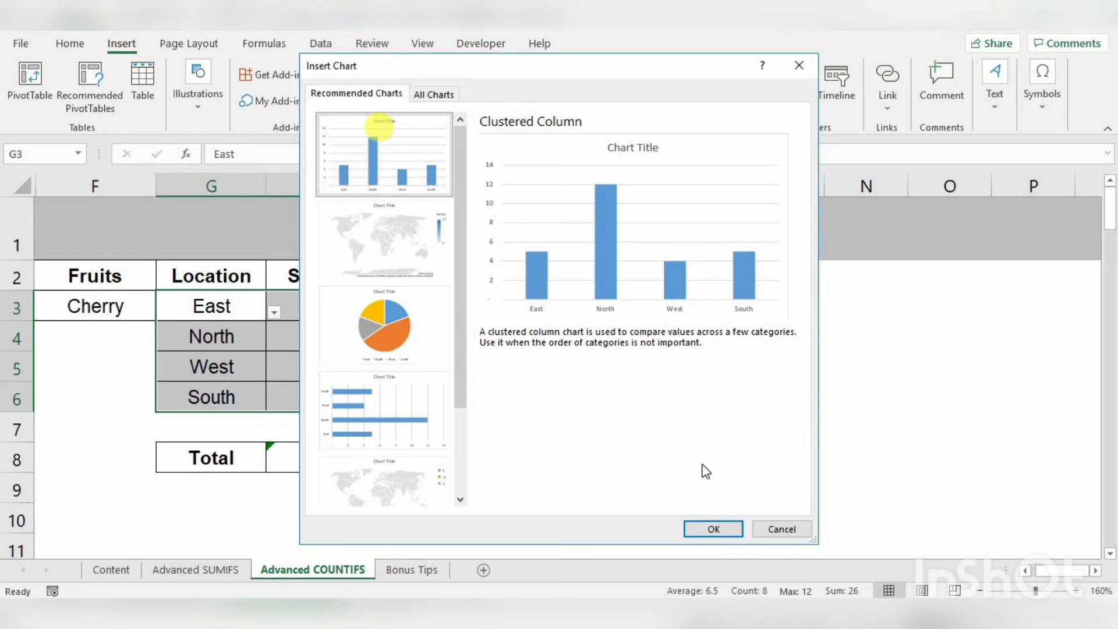
pyautogui.click(718, 529)
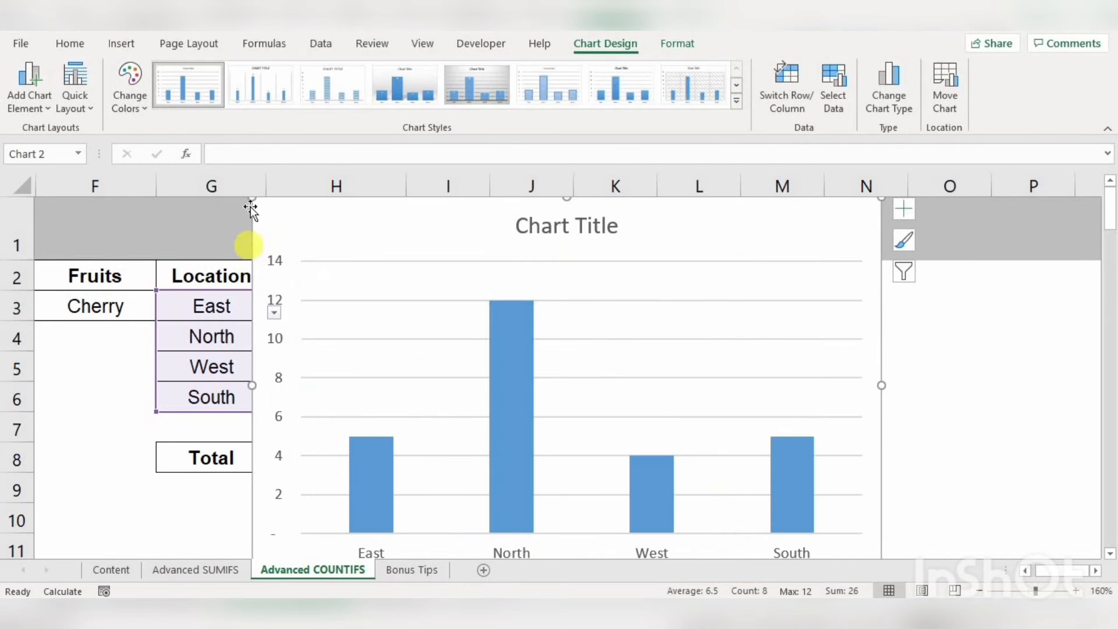
pyautogui.moveTo(252, 199); pyautogui.dragTo(508, 350)
pyautogui.moveTo(610, 351); pyautogui.dragTo(569, 270)
# Link the chart title to the fruit cell F3 with ='Advanced COUNTIFS'!$F$3.
pyautogui.click(644, 295)
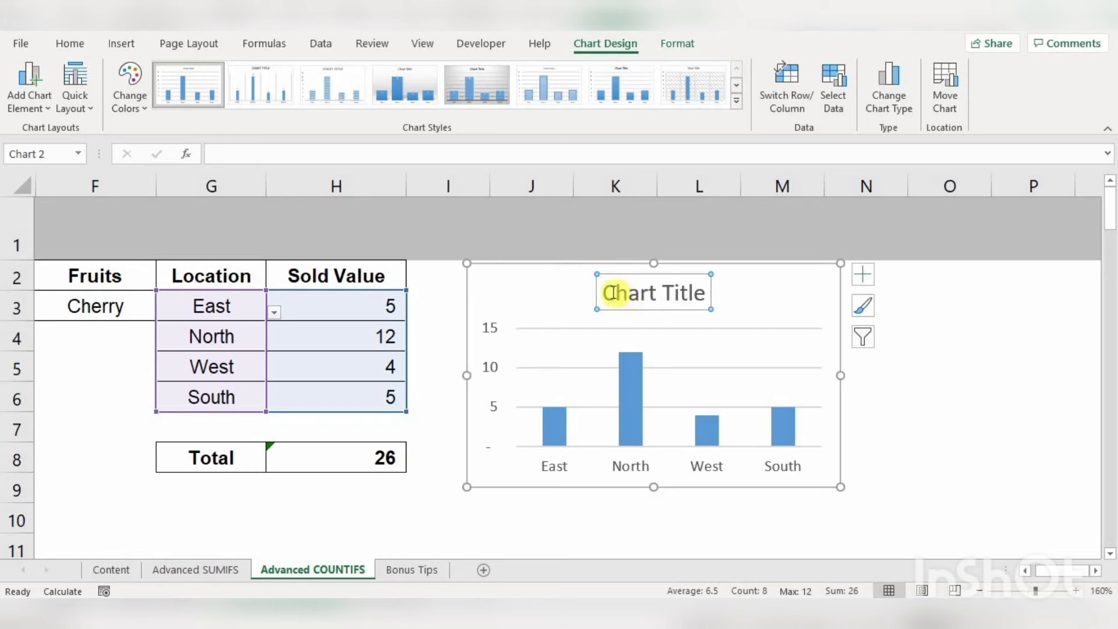
pyautogui.moveTo(751, 311); pyautogui.dragTo(781, 311)
pyautogui.write('=')
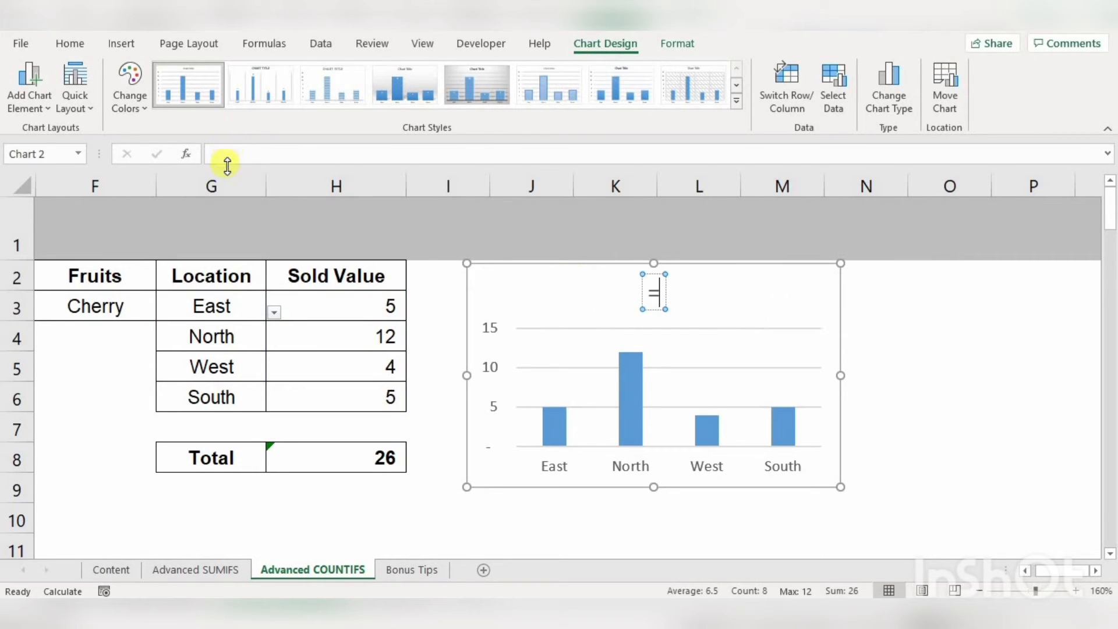
pyautogui.click(78, 310)
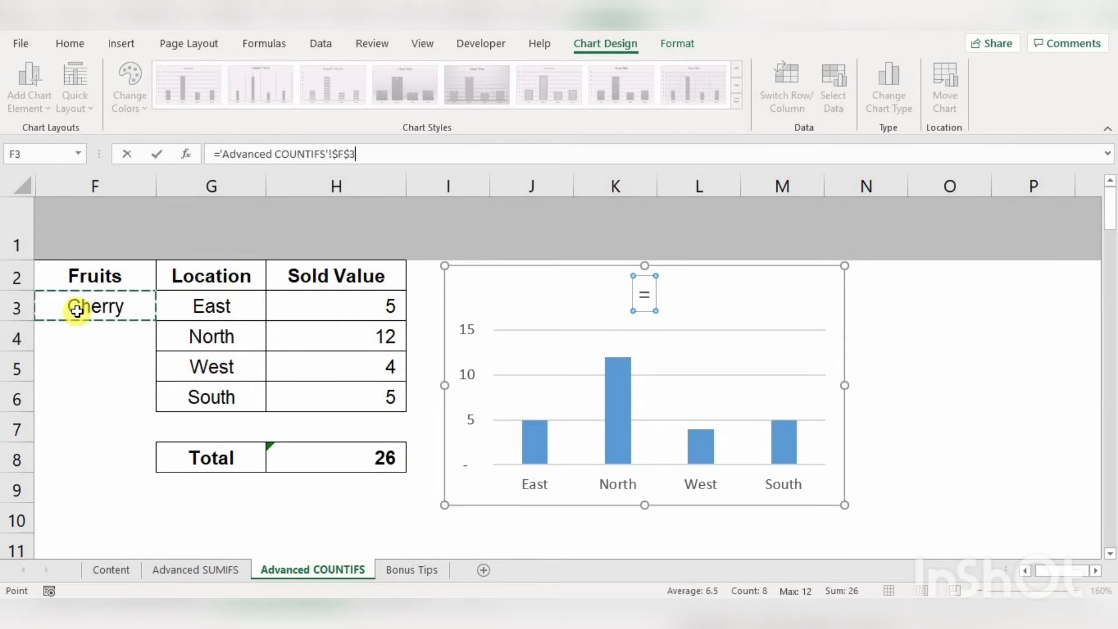
pyautogui.press('Return')
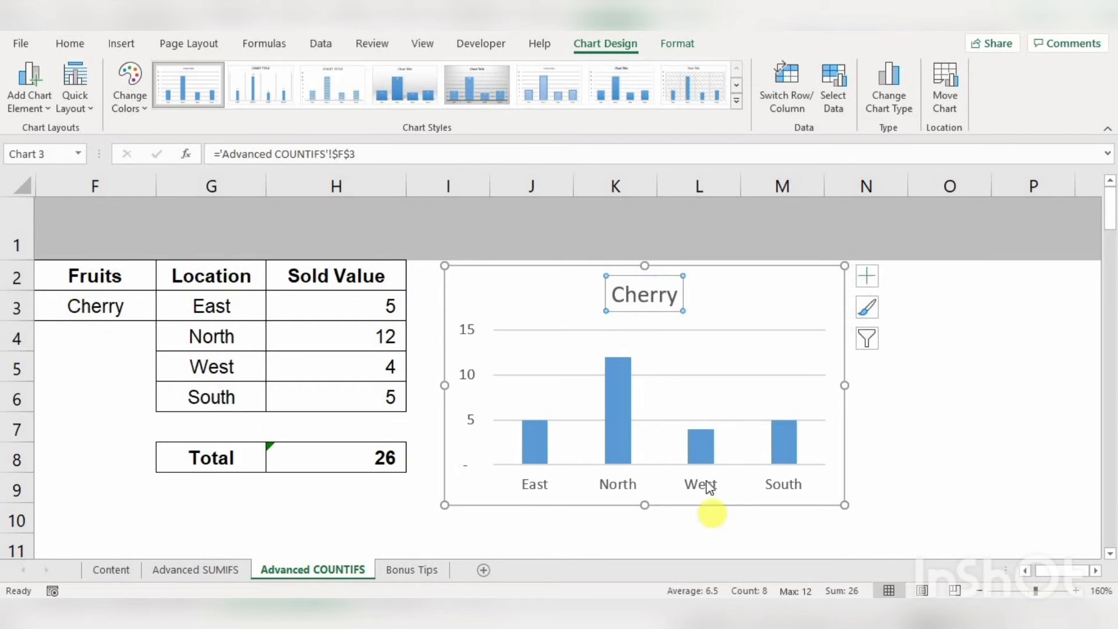
# Add data labels to the chart's columns and deselect the chart.
pyautogui.rightClick(619, 401)
pyautogui.click(727, 535)
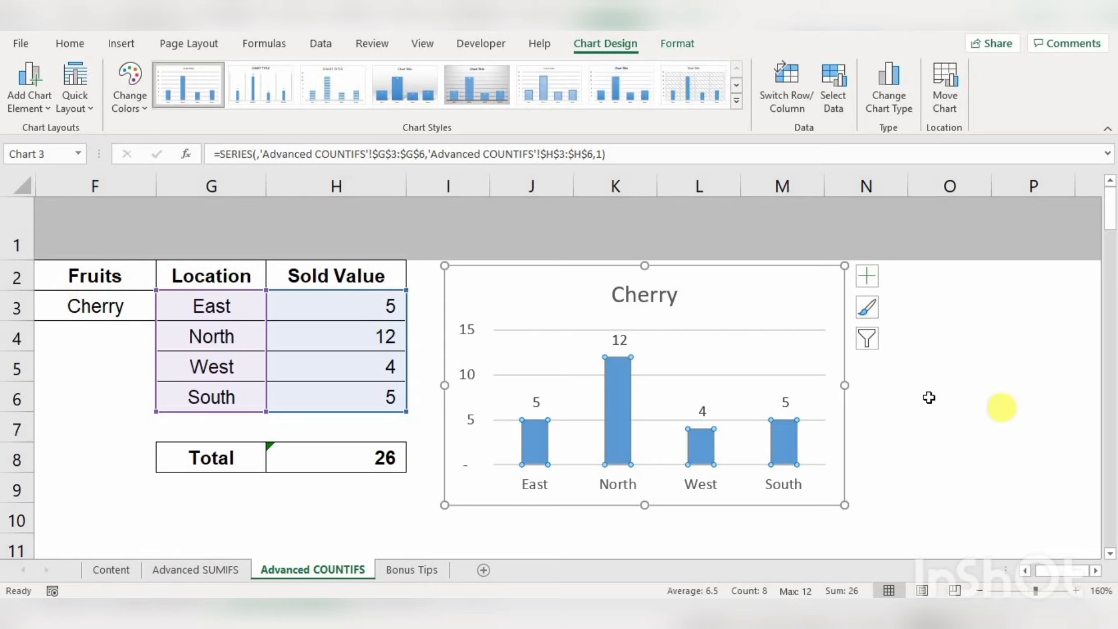
pyautogui.click(1001, 404)
# Test the report by choosing Apricot, Apple and finally Plums in the fruit cell F3.
pyautogui.click(148, 319)
pyautogui.click(165, 314)
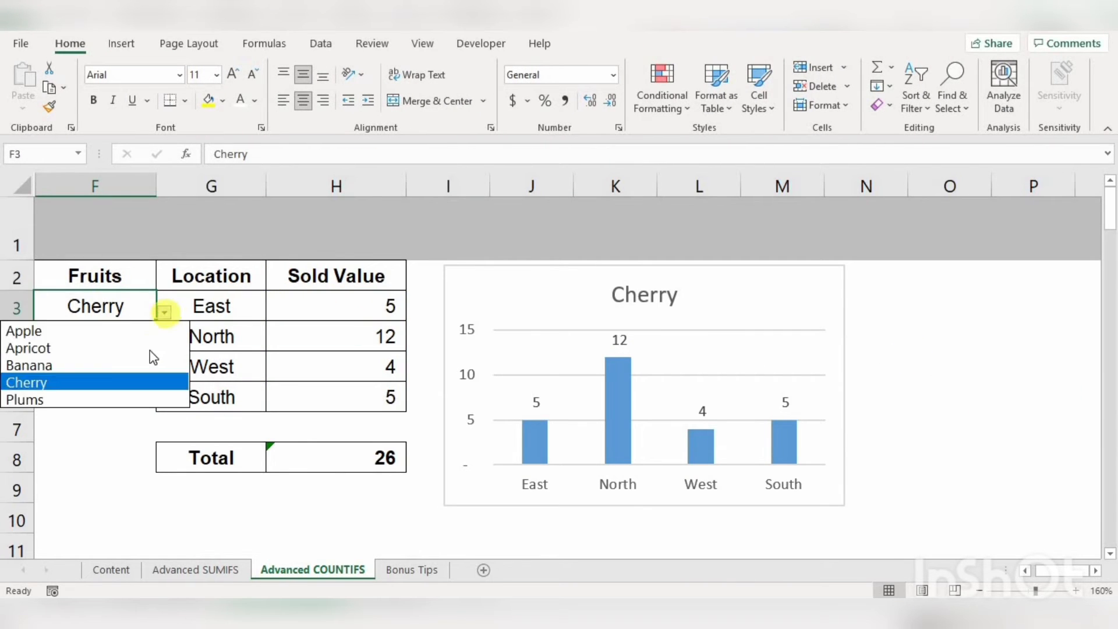
pyautogui.click(145, 347)
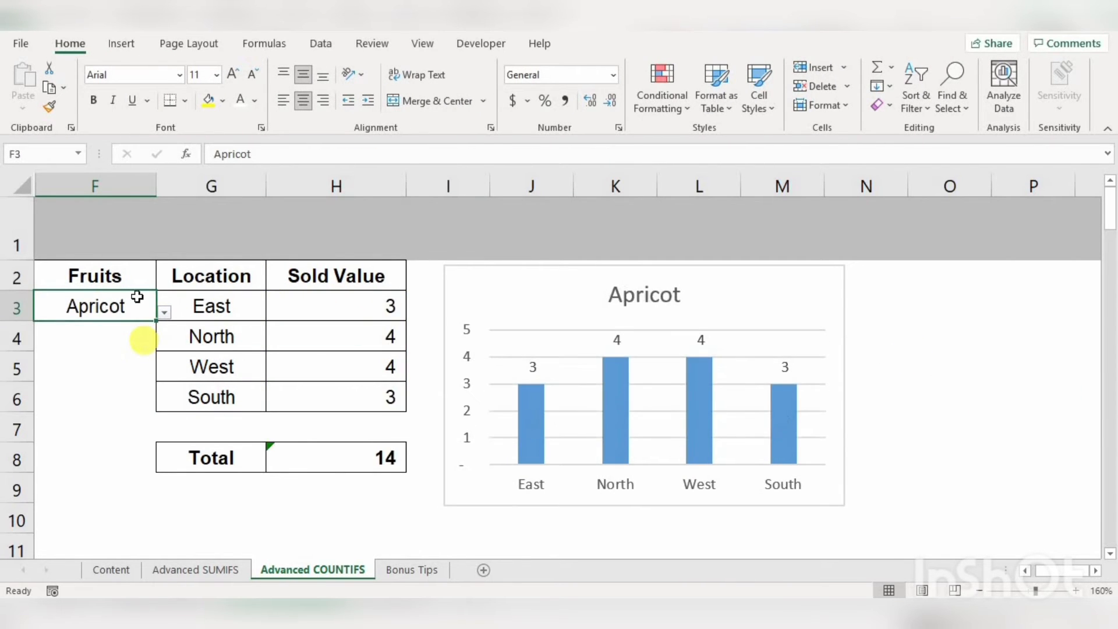
pyautogui.click(165, 313)
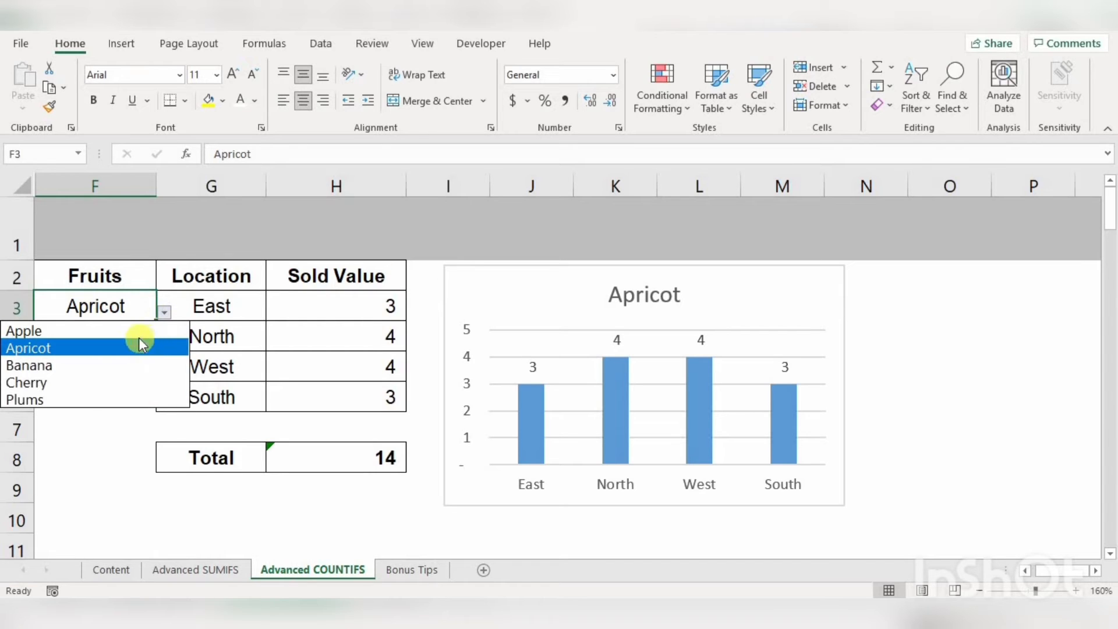
pyautogui.click(140, 331)
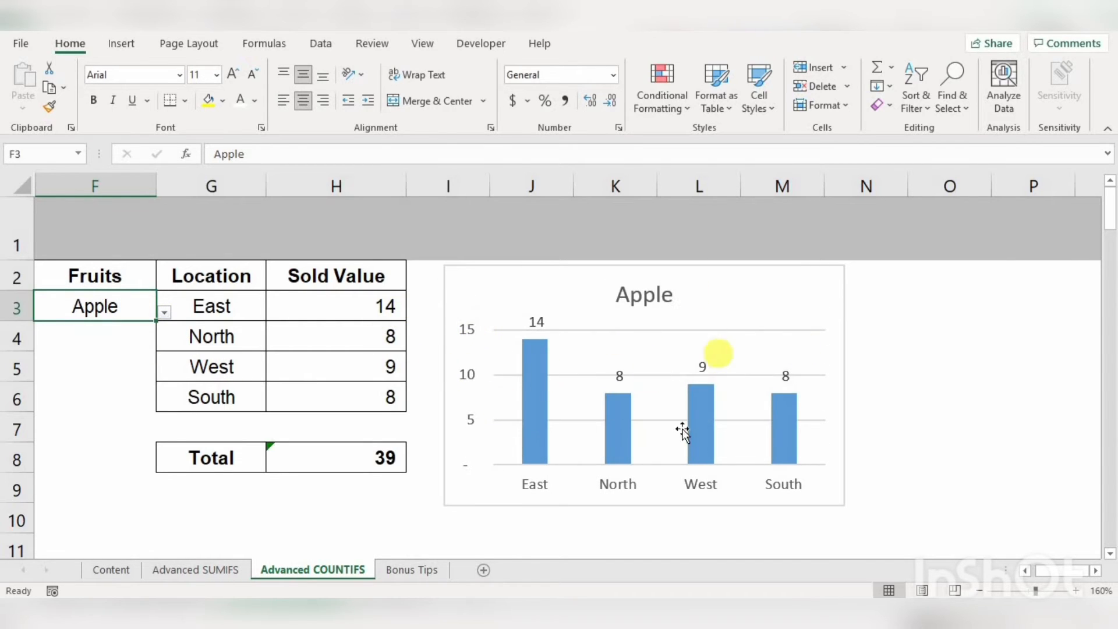
pyautogui.click(164, 314)
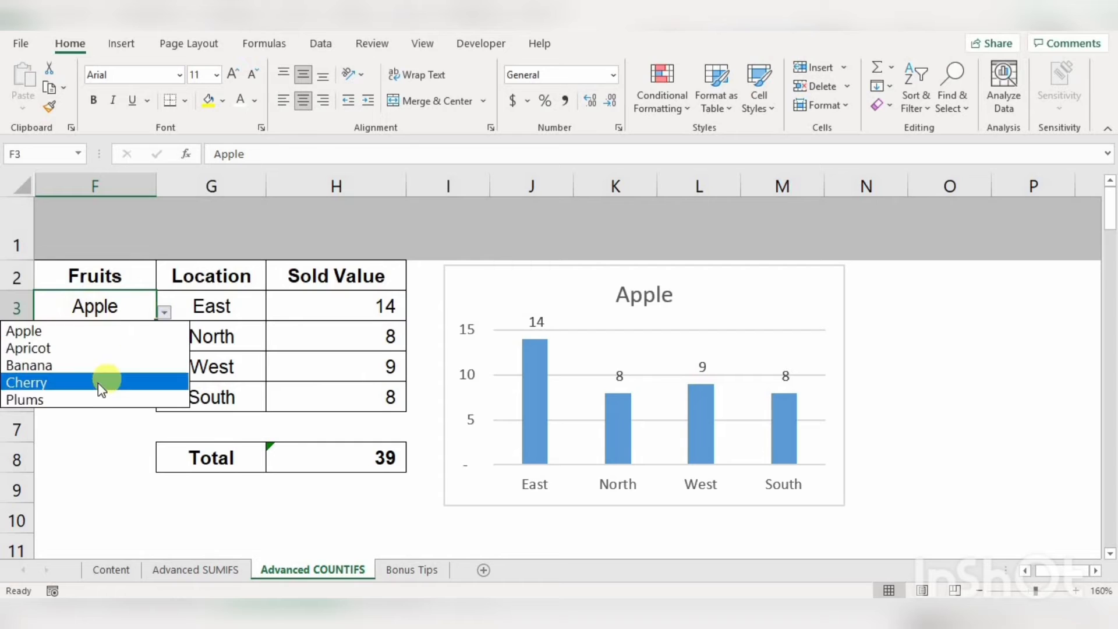
pyautogui.click(95, 398)
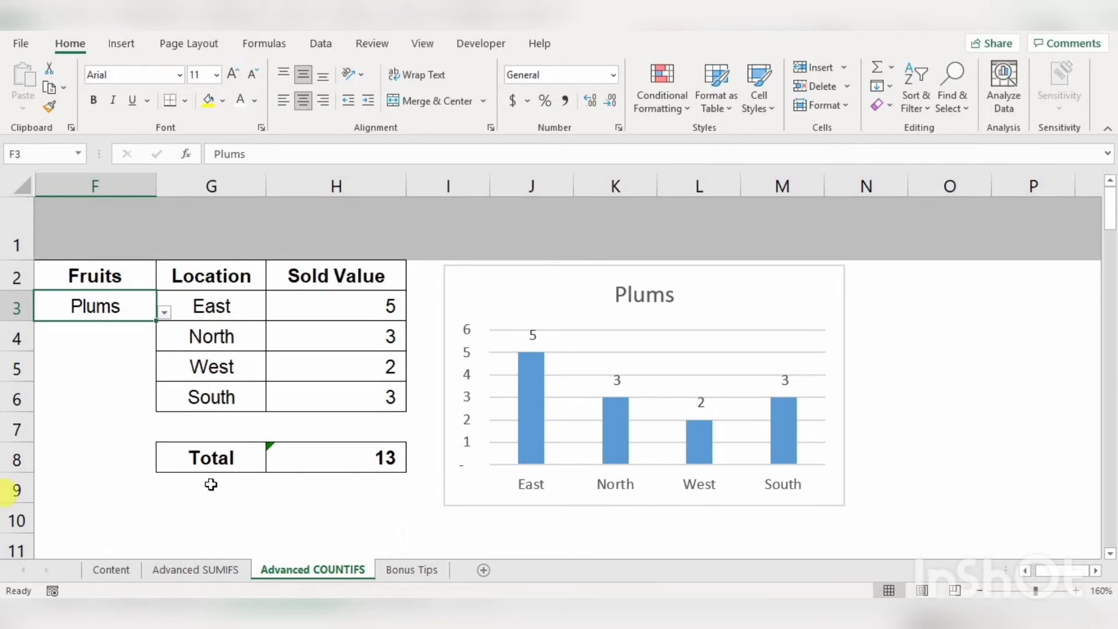
# On the Bonus Tips sheet, start a COUNTIFS formula in J3, the East cell of the COUNTIFS table.
pyautogui.click(401, 570)
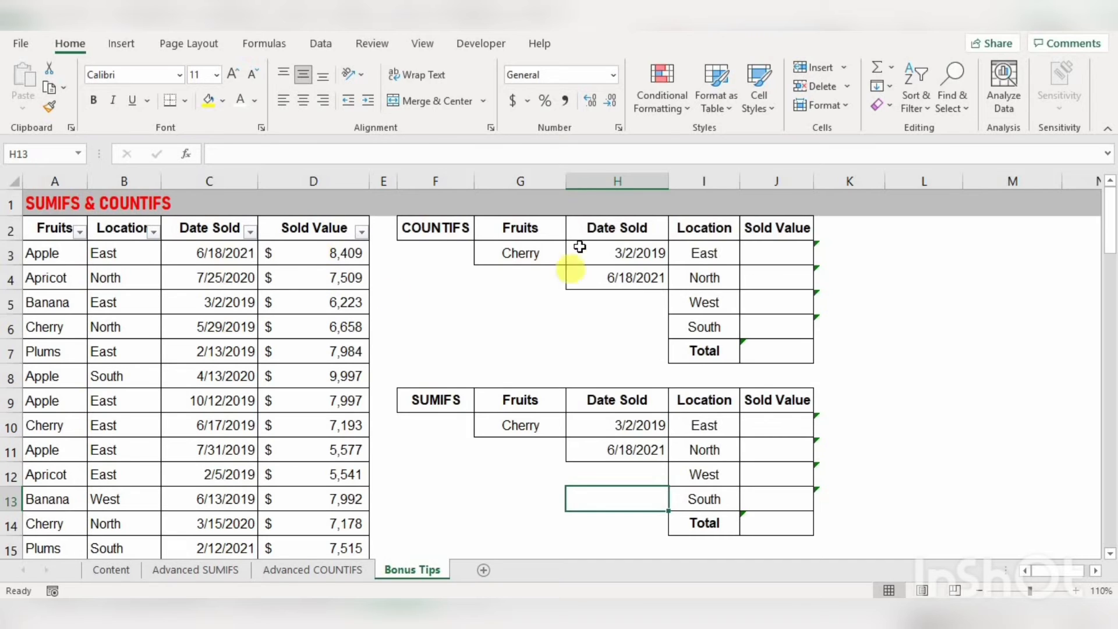
pyautogui.press('Up')
pyautogui.press('Up')
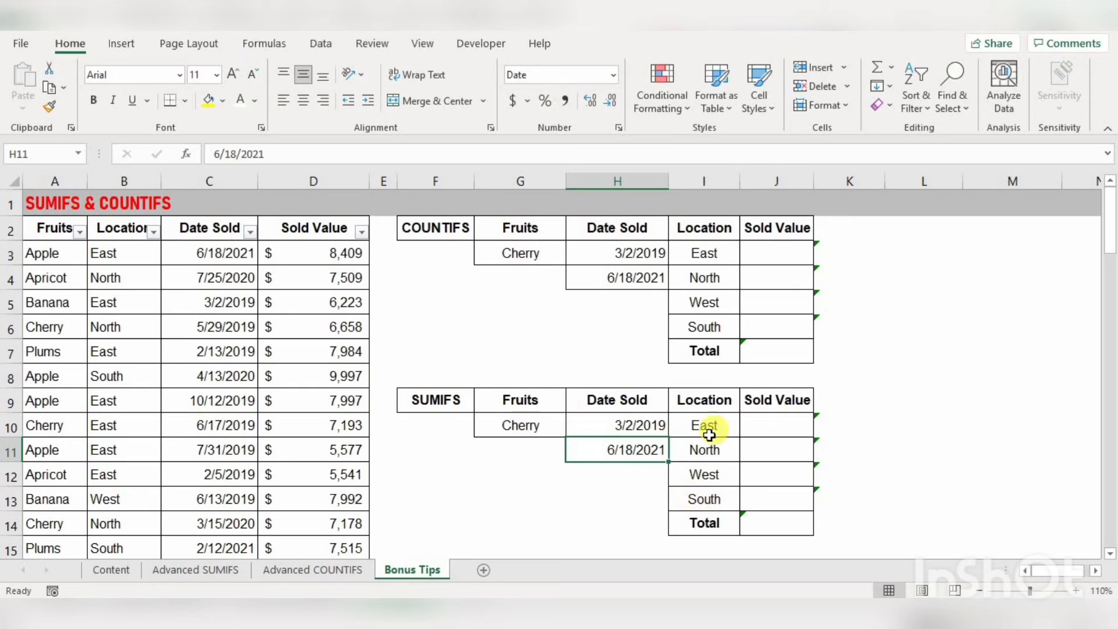
pyautogui.click(774, 255)
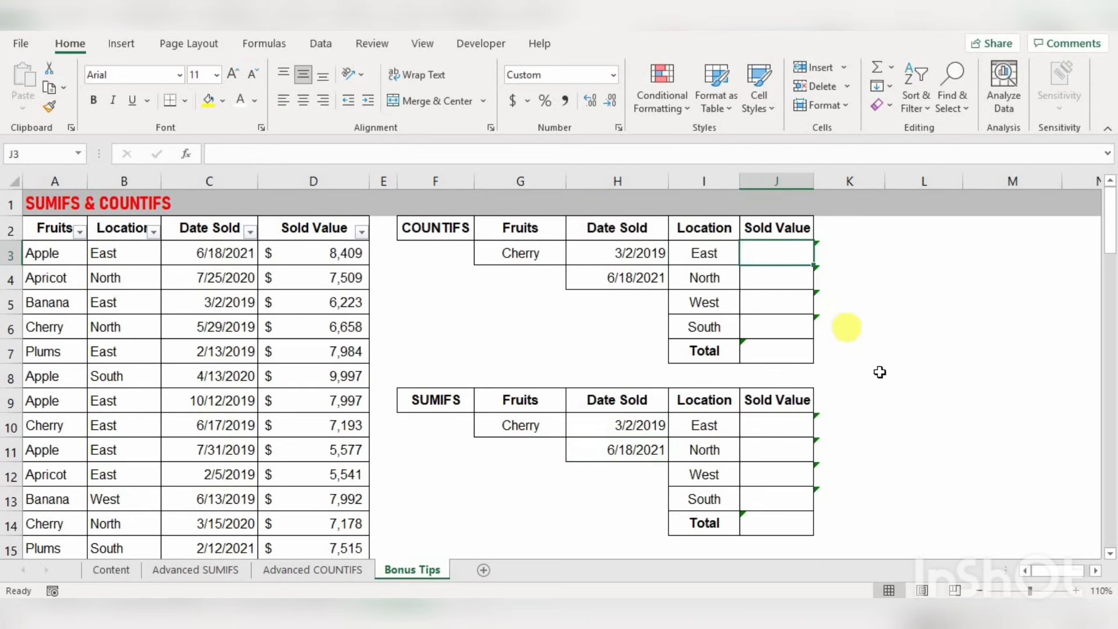
pyautogui.write('=')
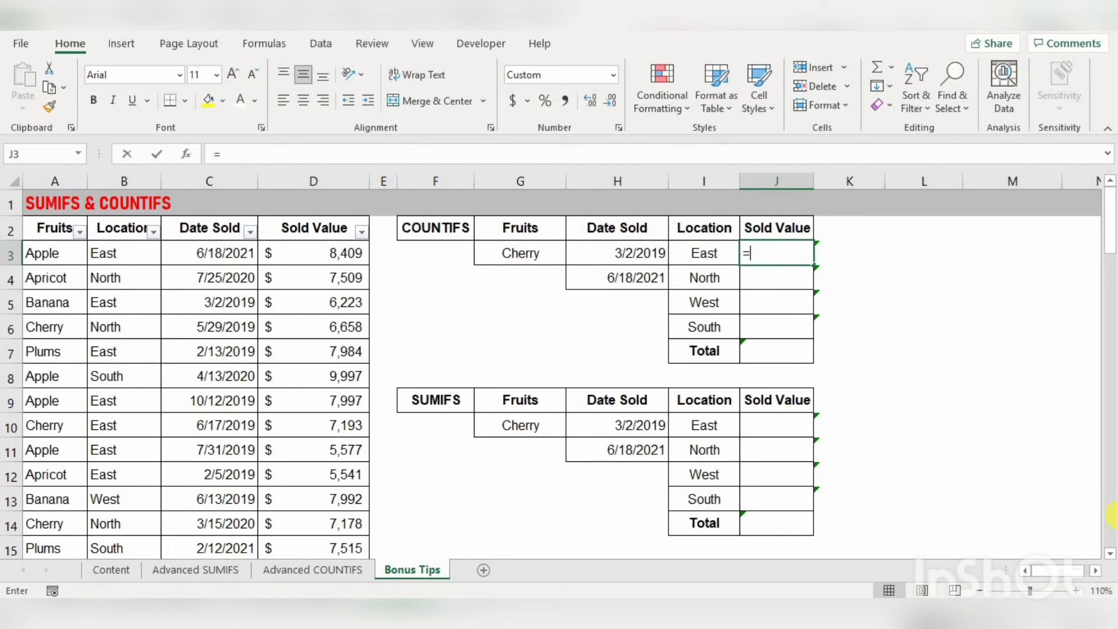
pyautogui.write('coun')
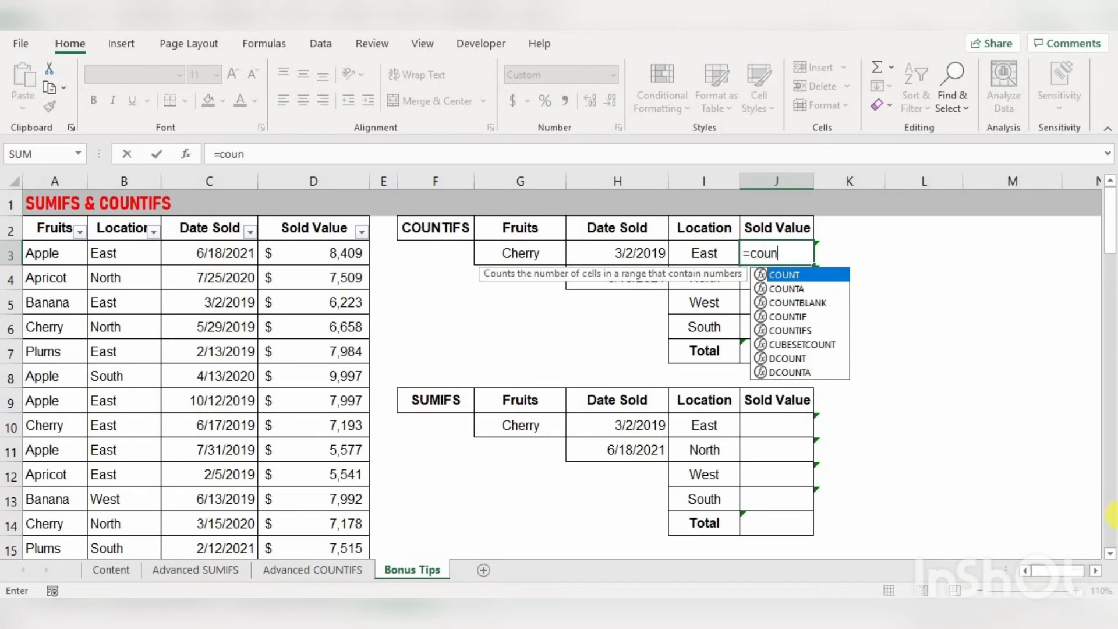
pyautogui.press('Down')
pyautogui.press('Down')
pyautogui.press('Down')
pyautogui.press('Down')
pyautogui.press('Tab')
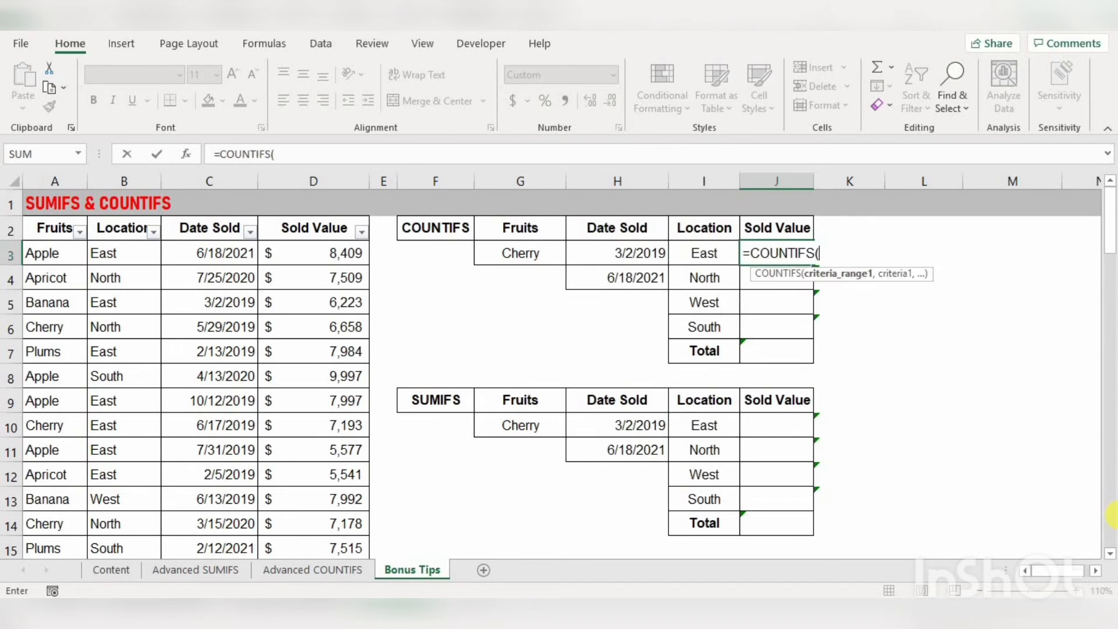
# Add the fruit condition to the COUNTIFS formula with range A3:A107 and criterion G3.
pyautogui.click(44, 254)
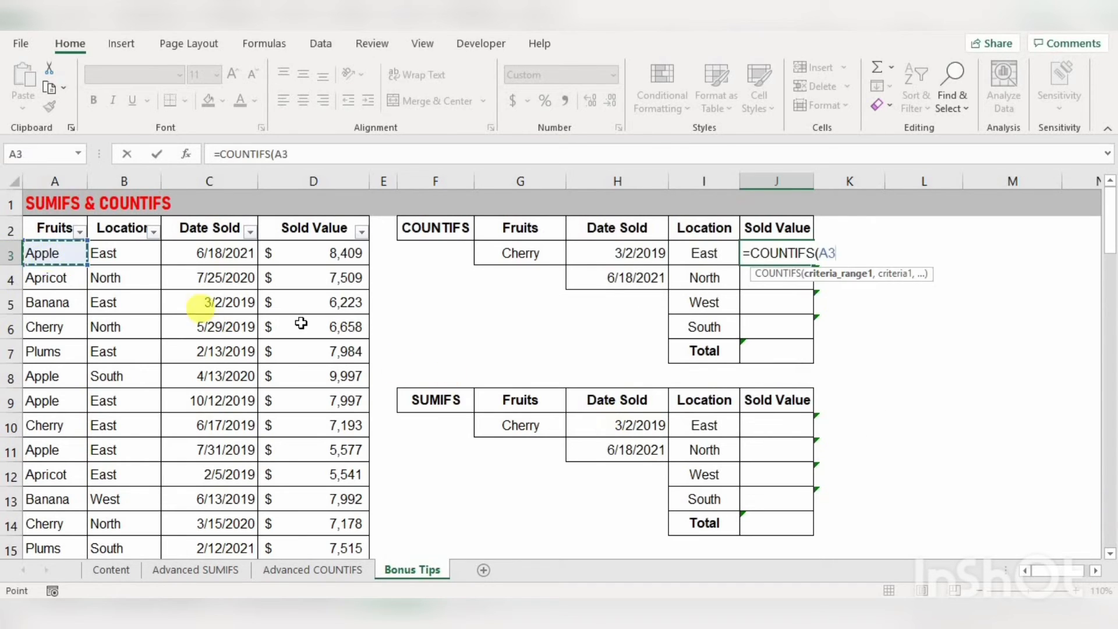
pyautogui.hotkey('ctrl', 'shift', 'Down')
pyautogui.write(',')
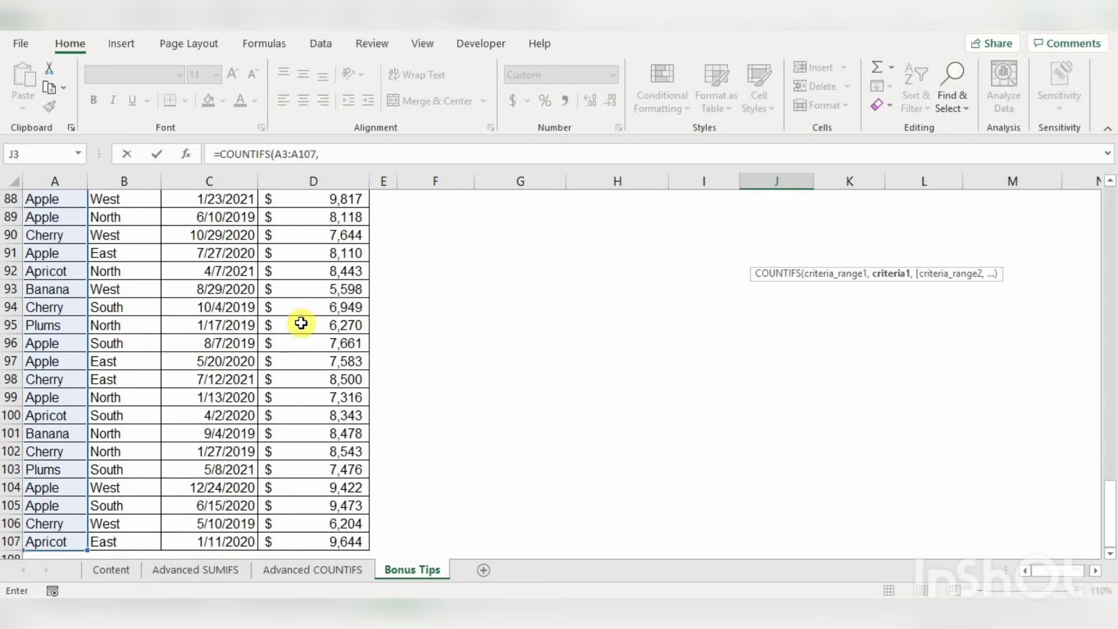
pyautogui.hotkey('ctrl', 'Home')
pyautogui.click(531, 249)
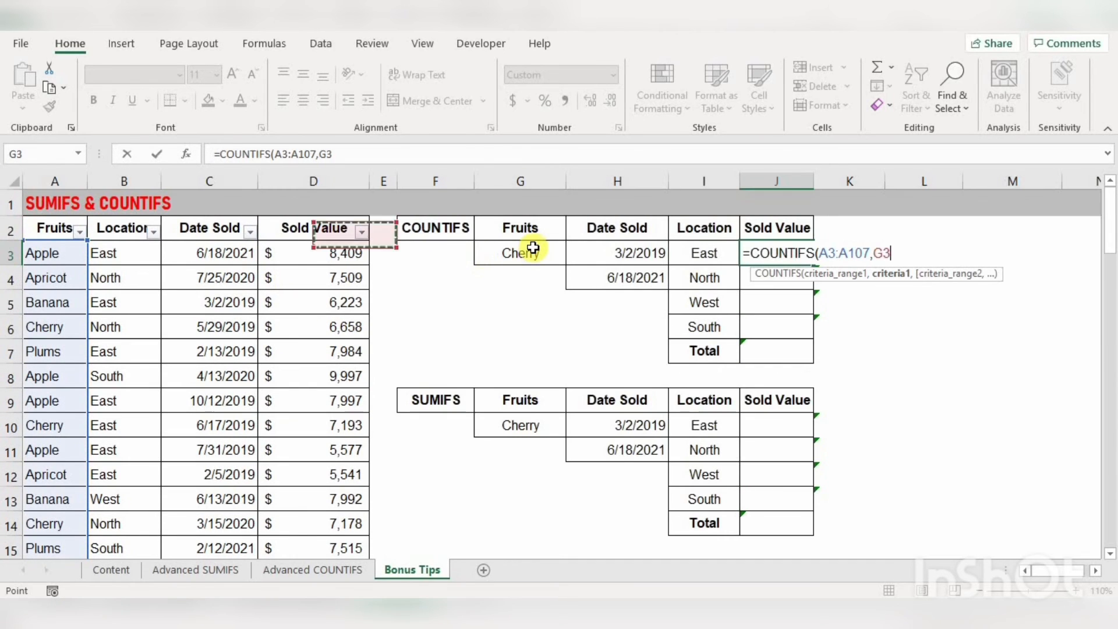
pyautogui.write(',')
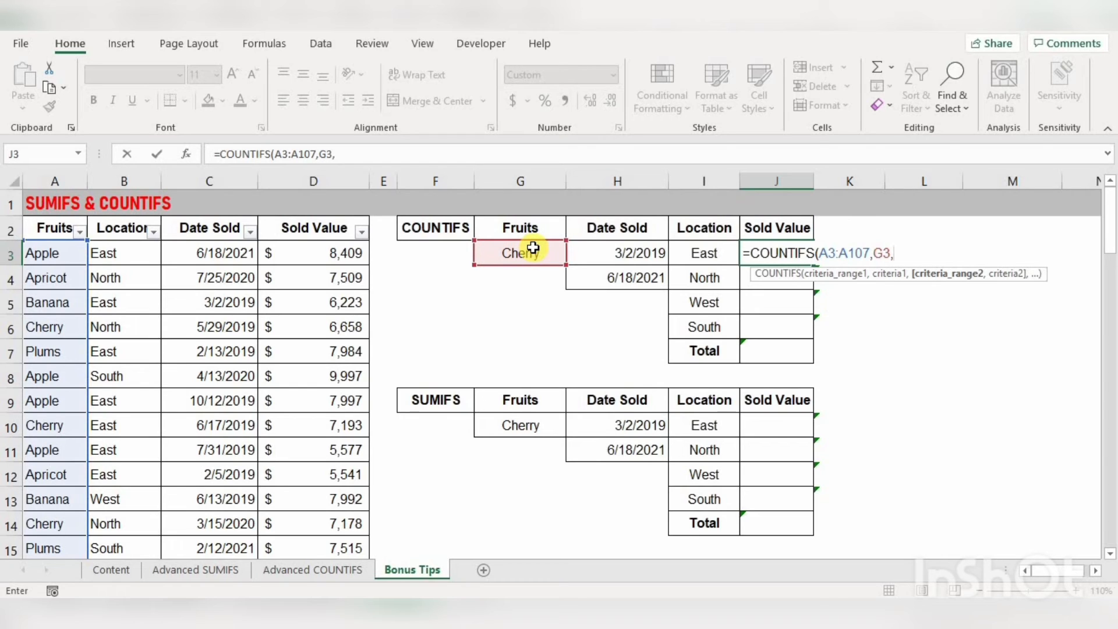
# Add the location condition to the COUNTIFS formula with range B3:B107 and criteria I3:I6.
pyautogui.click(120, 253)
pyautogui.hotkey('ctrl', 'shift', 'Down')
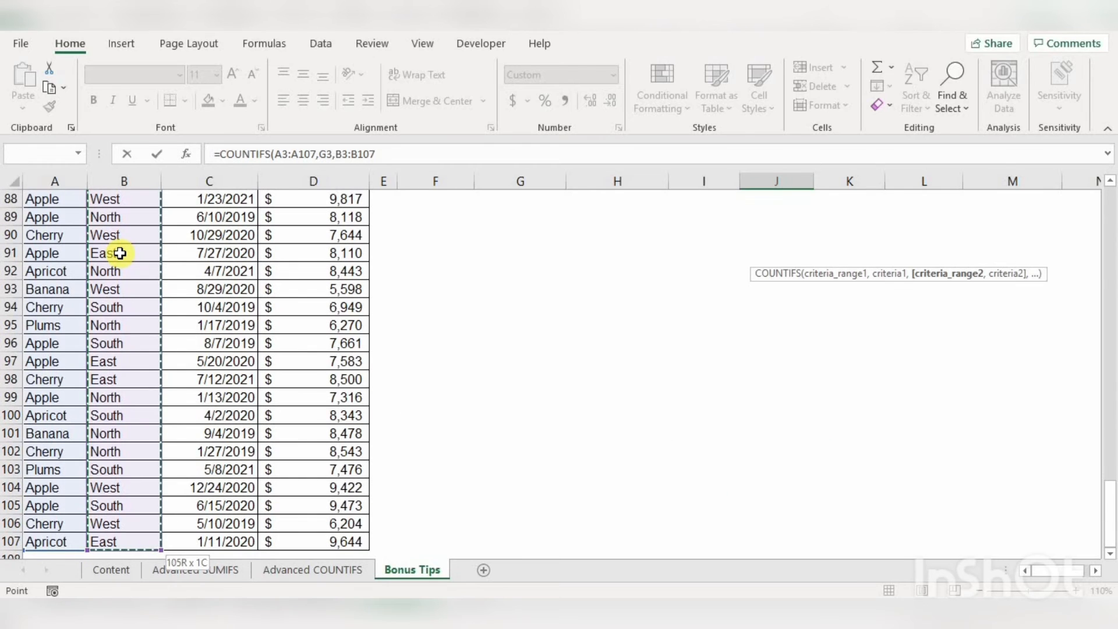
pyautogui.write(',')
pyautogui.hotkey('ctrl', 'Home')
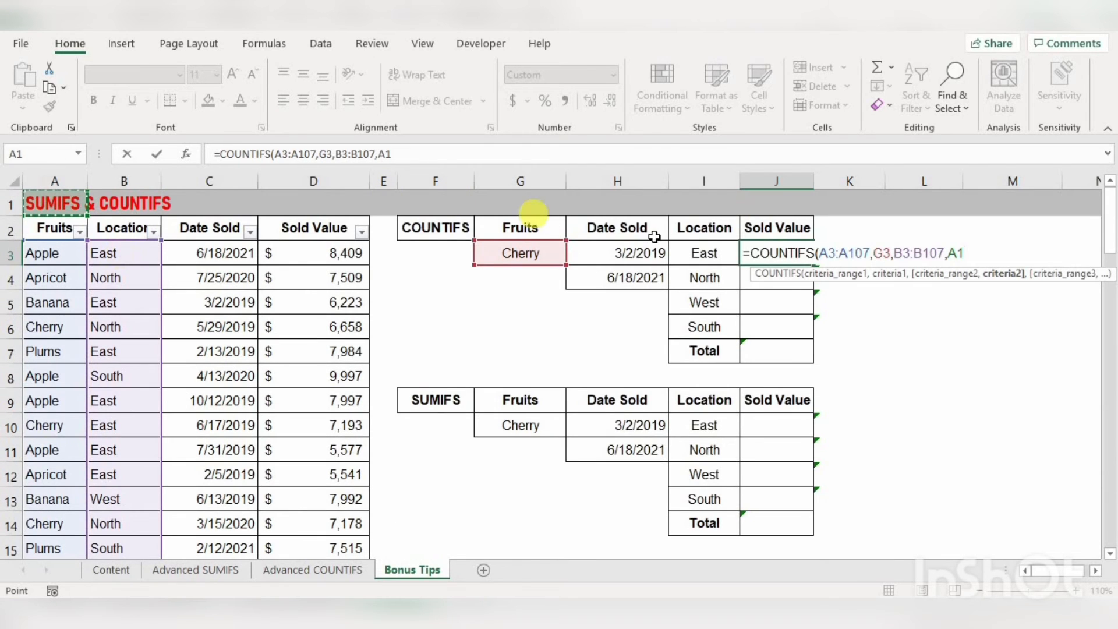
pyautogui.click(703, 253)
pyautogui.moveTo(700, 284); pyautogui.dragTo(706, 321)
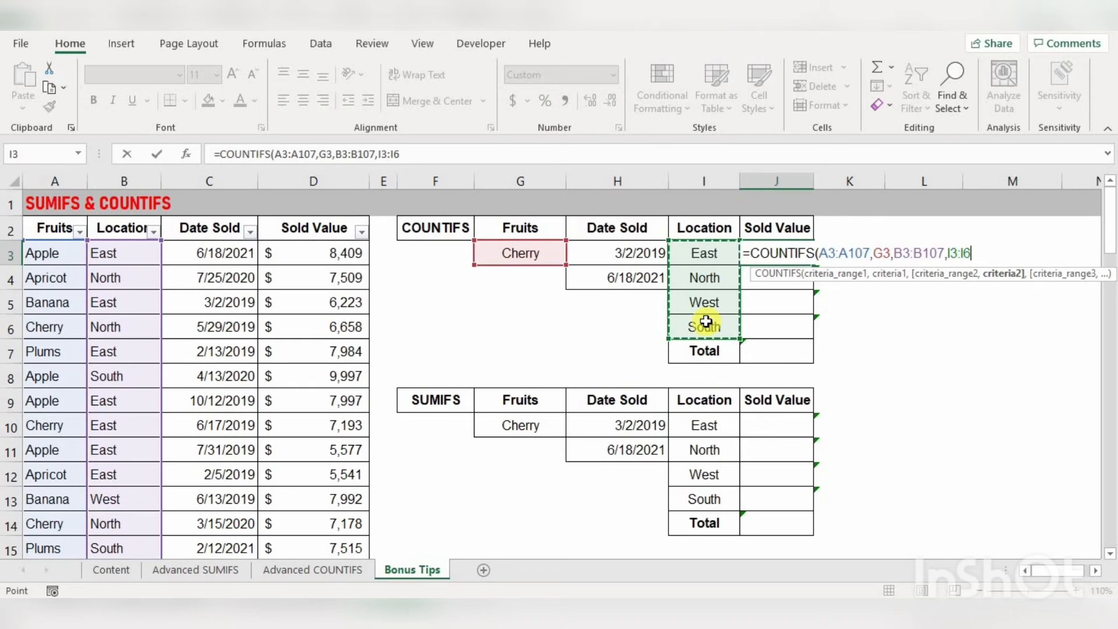
pyautogui.write(',')
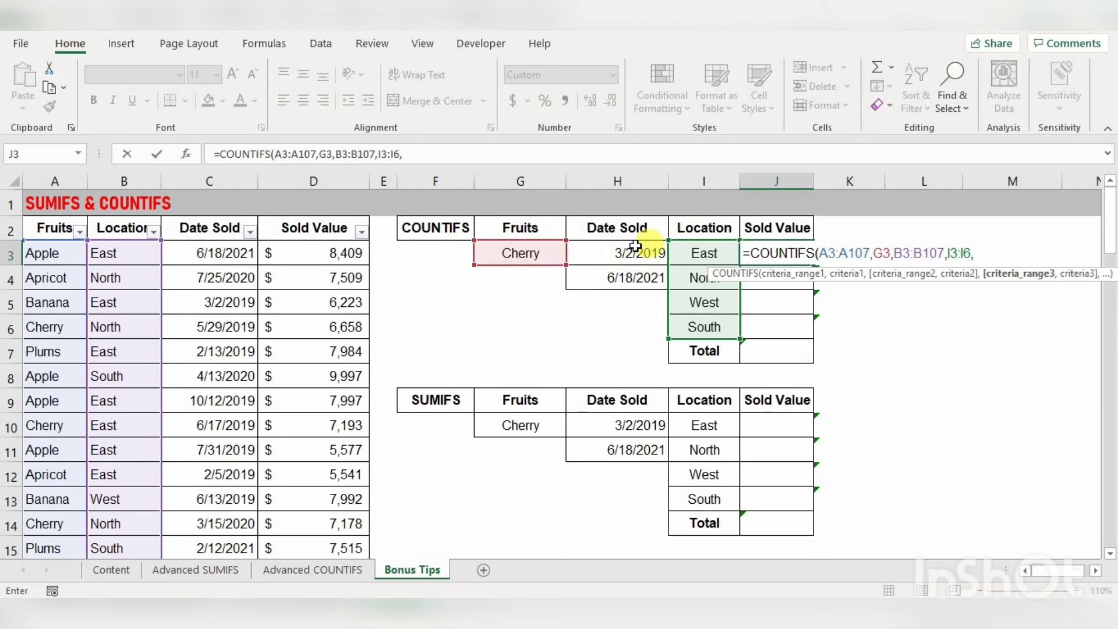
# Add the start-date condition to the COUNTIFS formula with range C3:C107 and criterion ">="&H3.
pyautogui.click(230, 265)
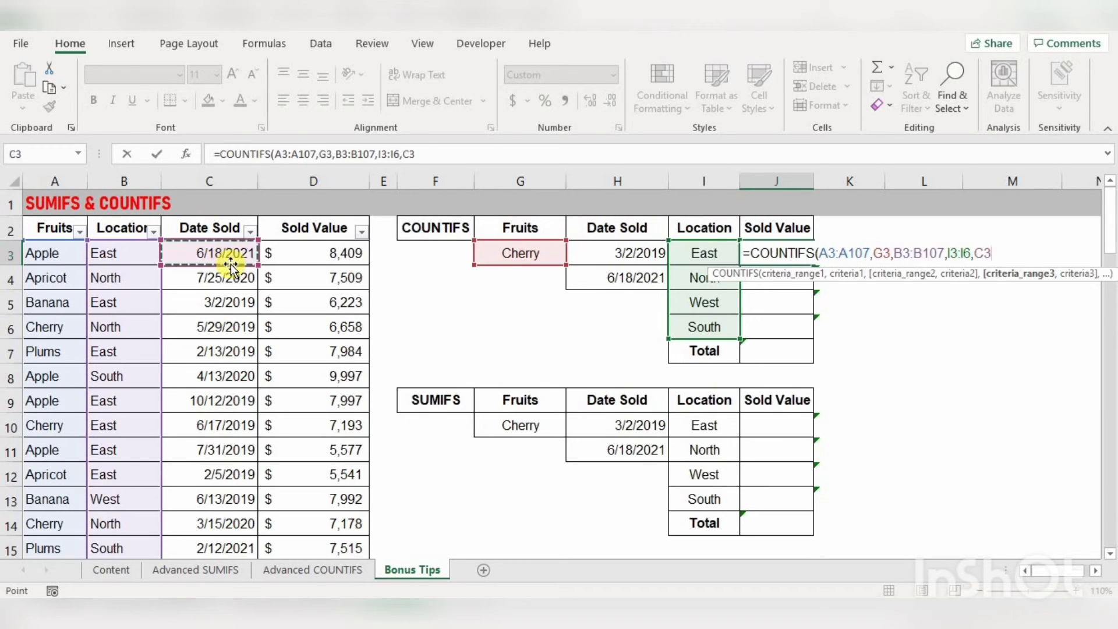
pyautogui.hotkey('ctrl', 'shift', 'Down')
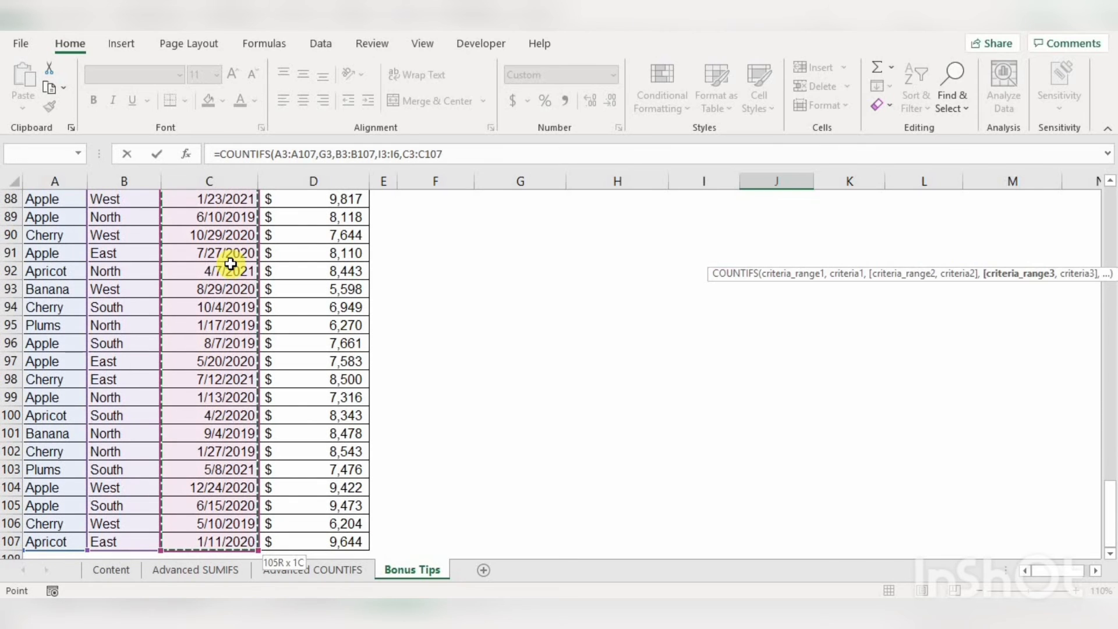
pyautogui.write(',')
pyautogui.hotkey('ctrl', 'Home')
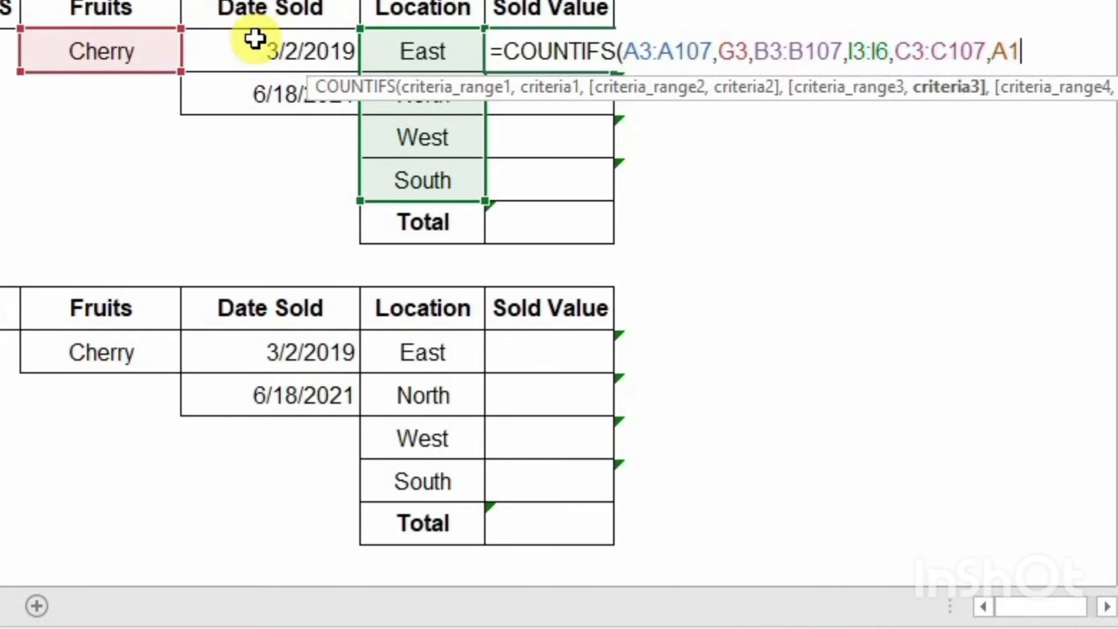
pyautogui.press('BackSpace')
pyautogui.press('BackSpace')
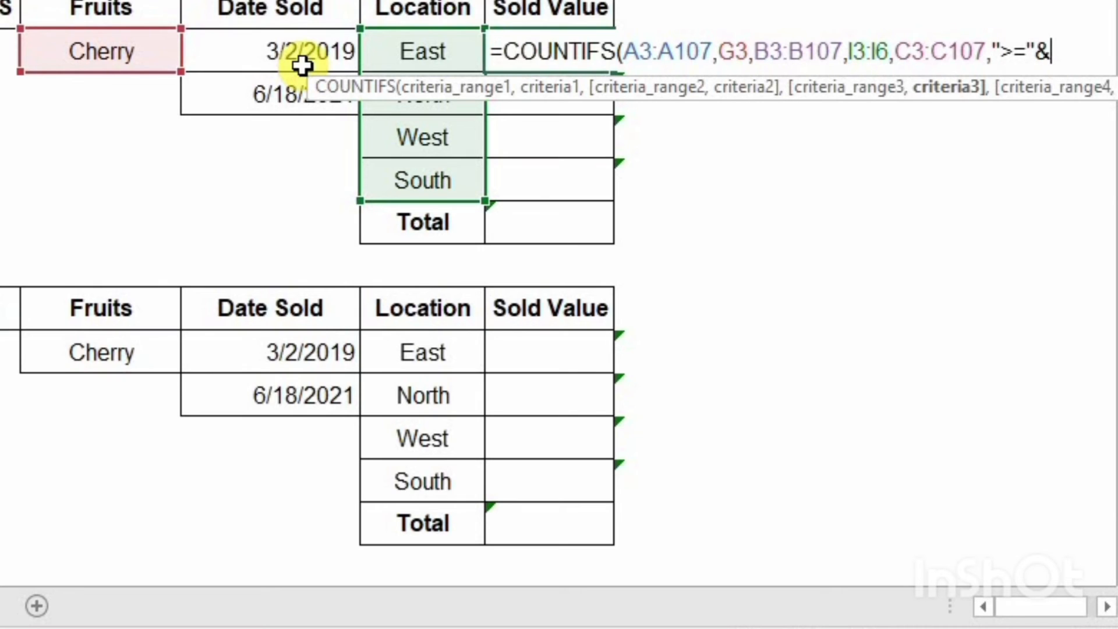
pyautogui.click(279, 38)
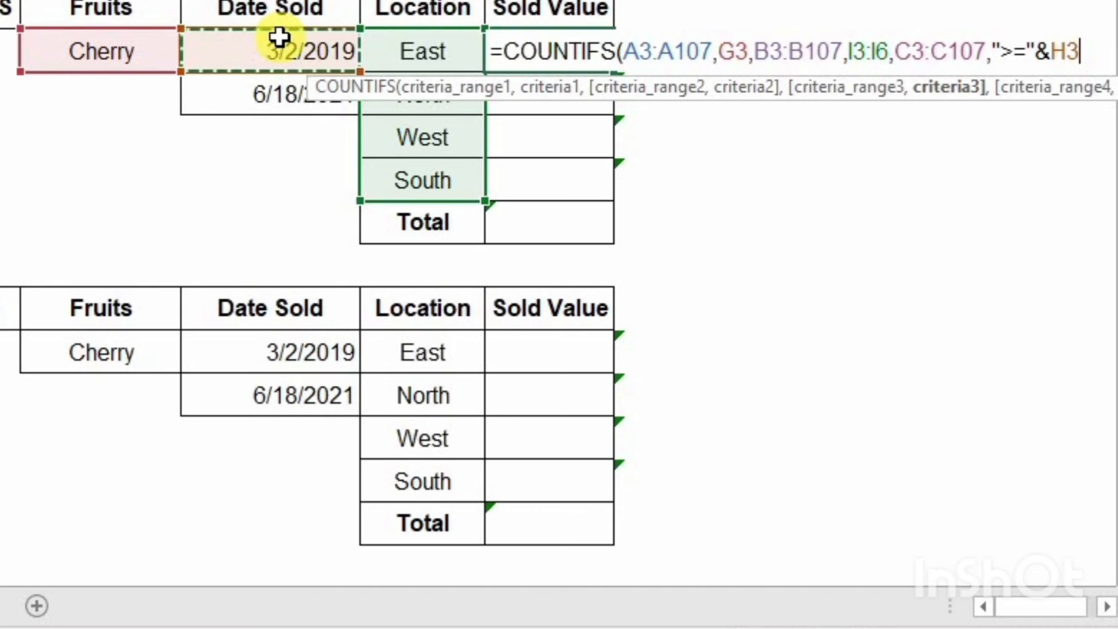
# Add the end-date condition to the COUNTIFS formula with range C3:C107 and criterion "<="&H4, and enter the completed formula.
pyautogui.write(',')
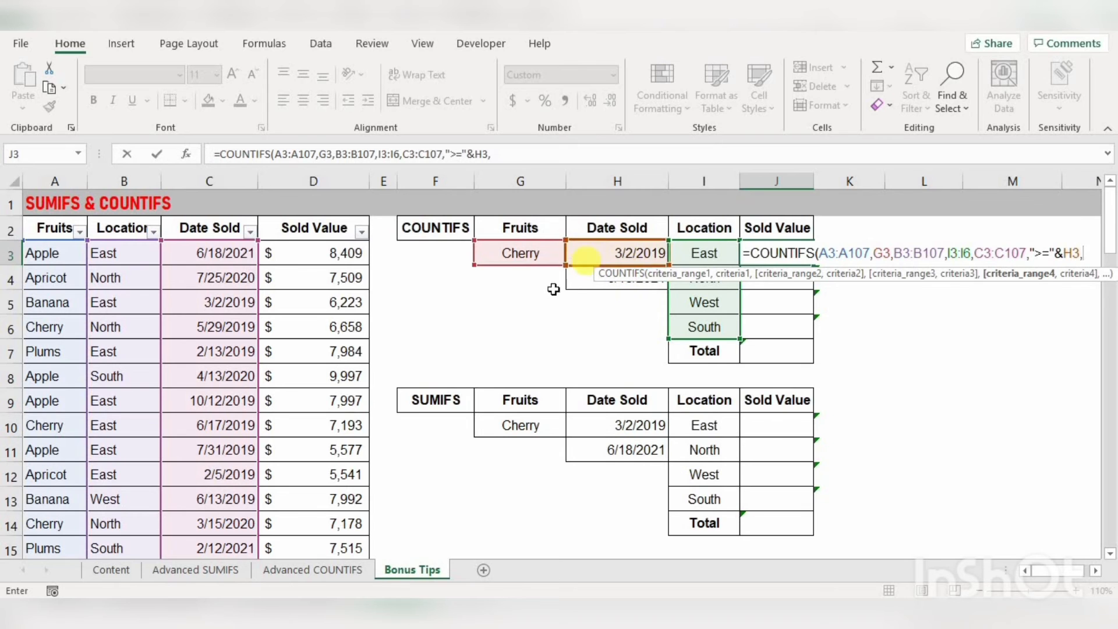
pyautogui.click(227, 250)
pyautogui.hotkey('ctrl', 'shift', 'Down')
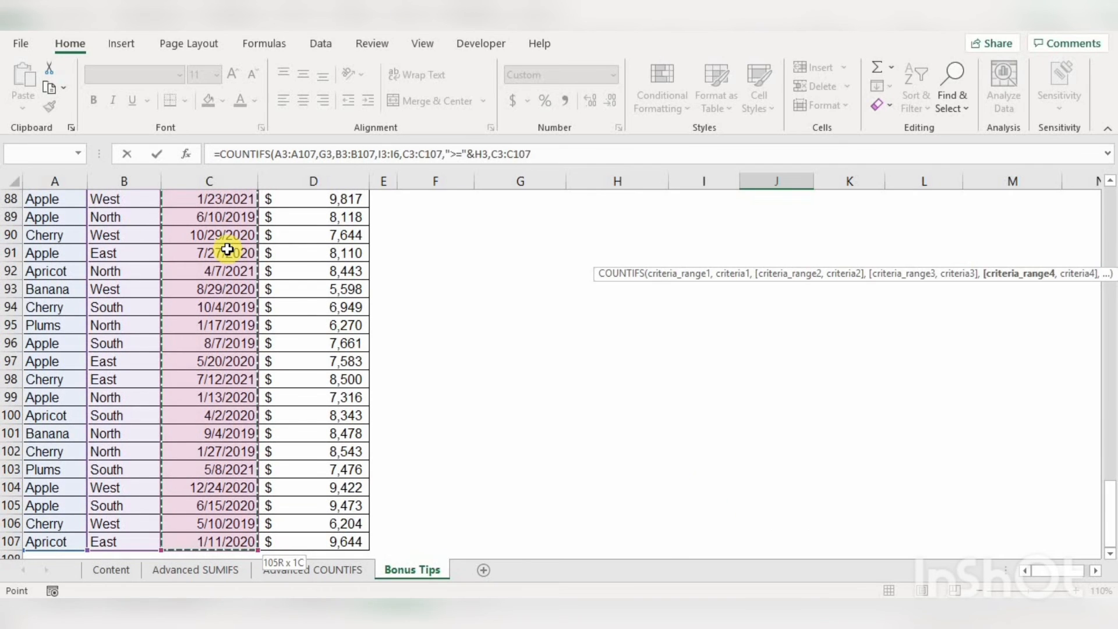
pyautogui.write(',')
pyautogui.hotkey('ctrl', 'Home')
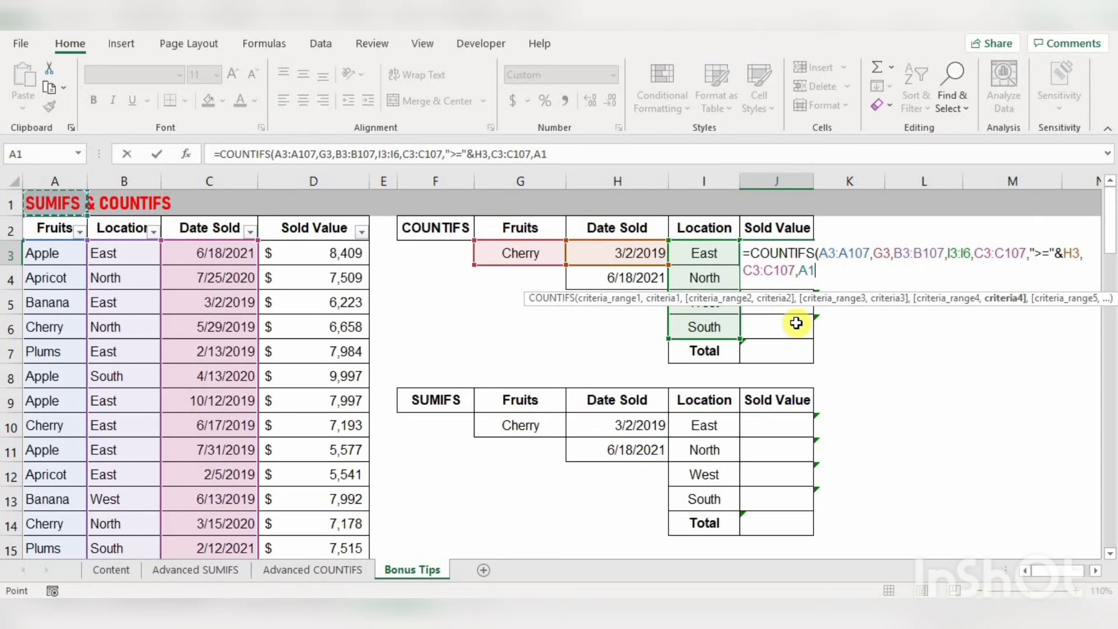
pyautogui.press('BackSpace')
pyautogui.press('BackSpace')
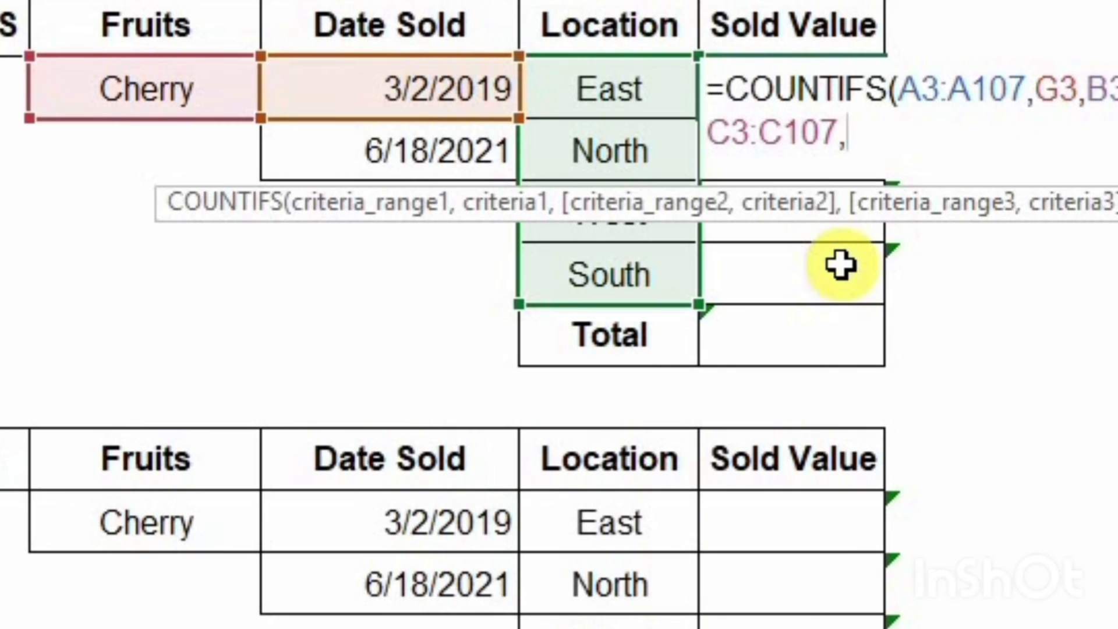
pyautogui.write('"<=')
pyautogui.write('"&)')
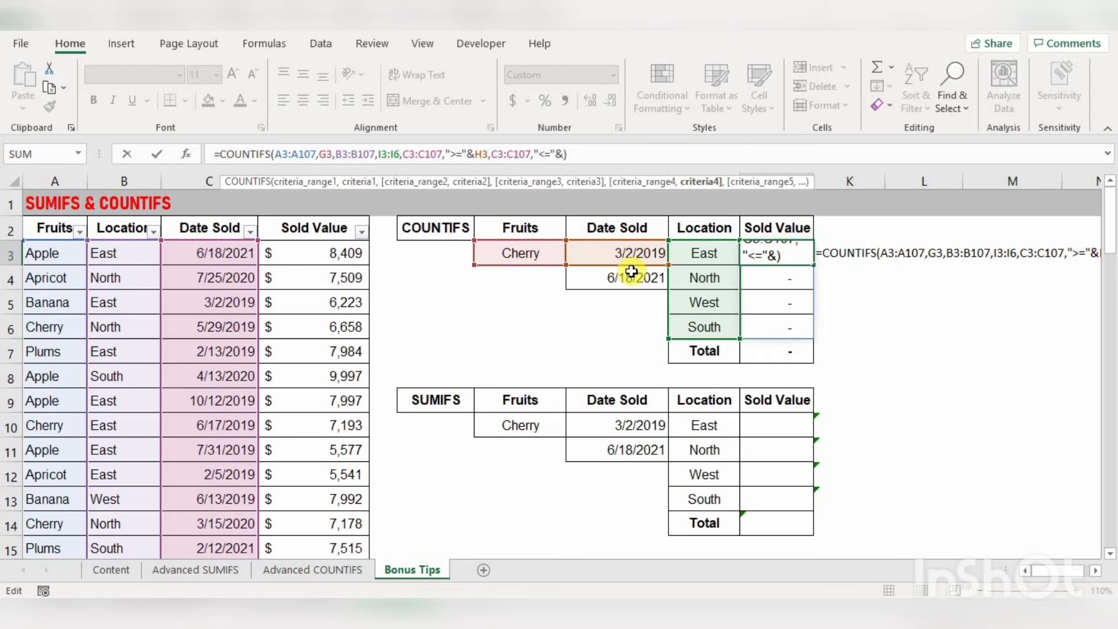
pyautogui.click(632, 273)
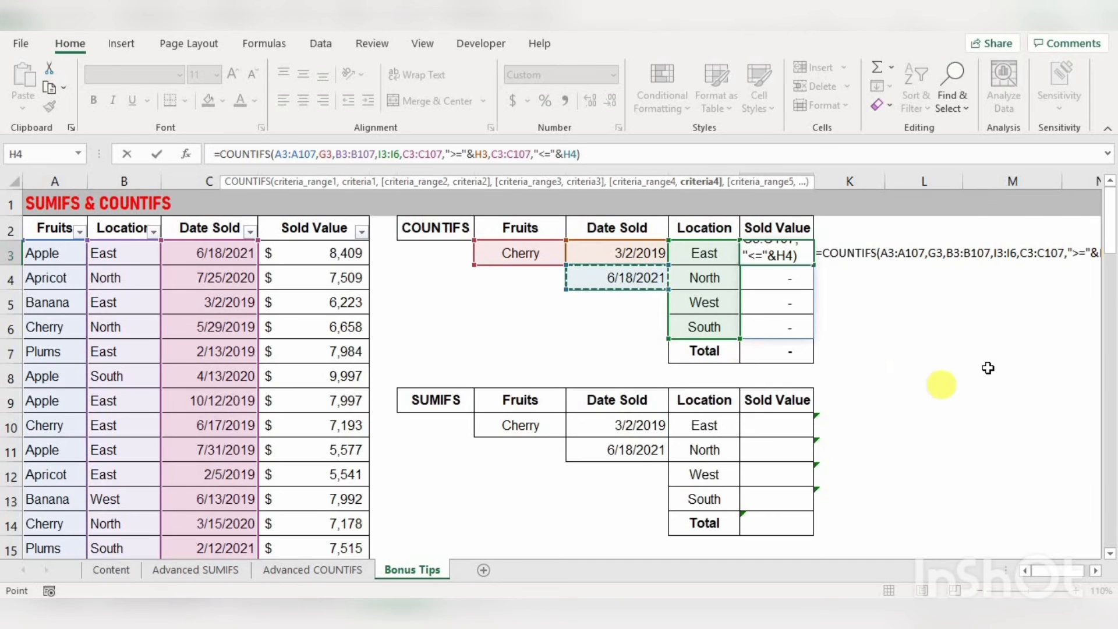
pyautogui.press('Return')
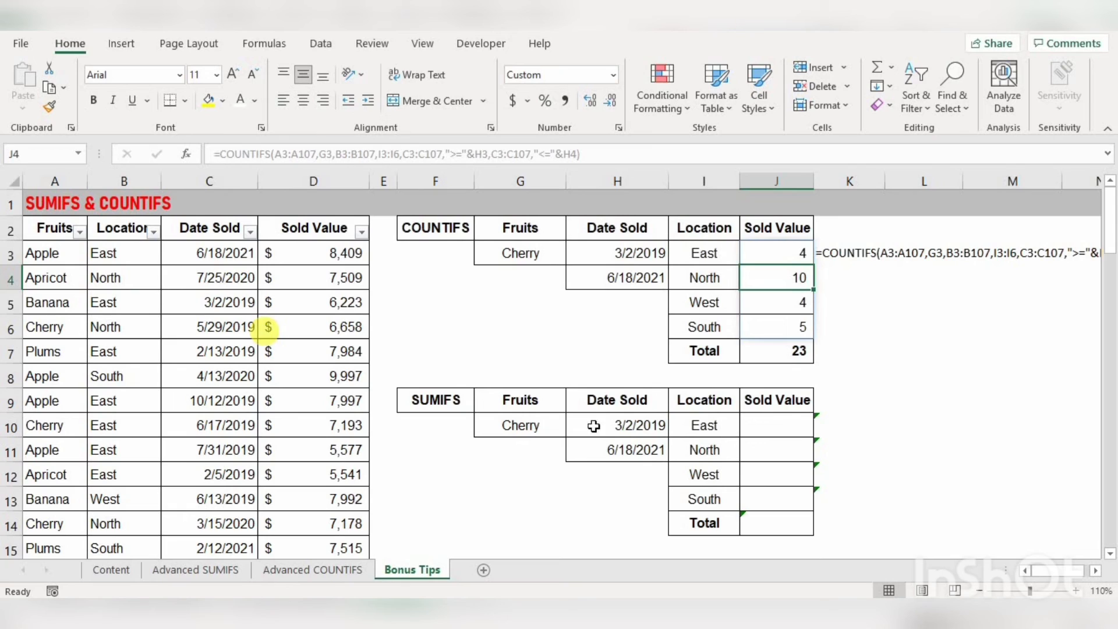
# Start a SUMIFS formula in J10, the East cell of the SUMIFS table, with sum range D3:D107.
pyautogui.click(793, 427)
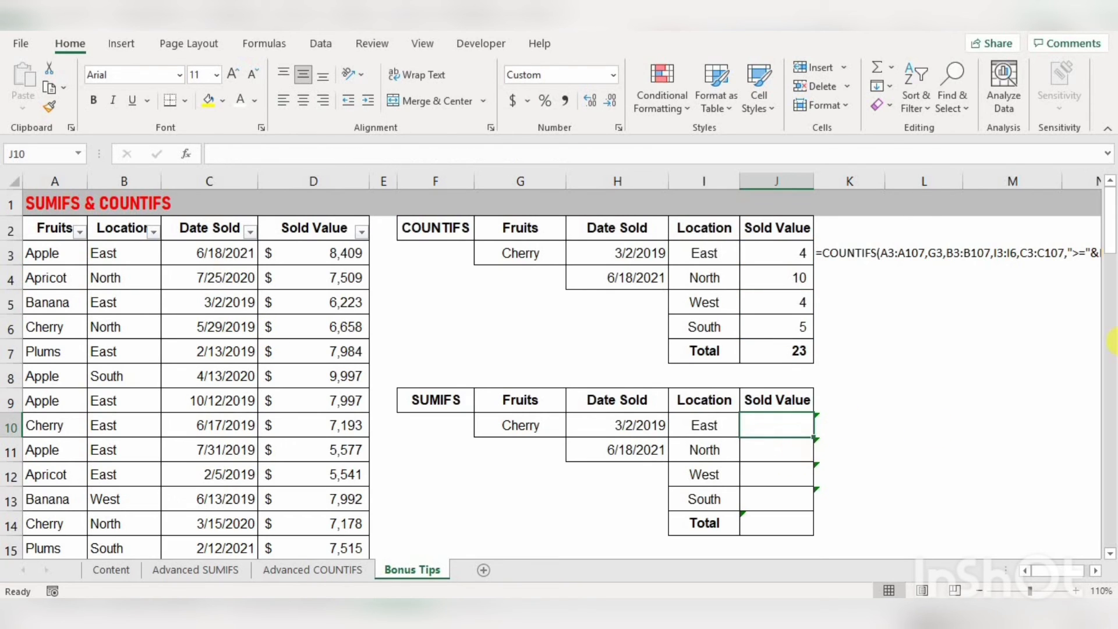
pyautogui.write('=sumif')
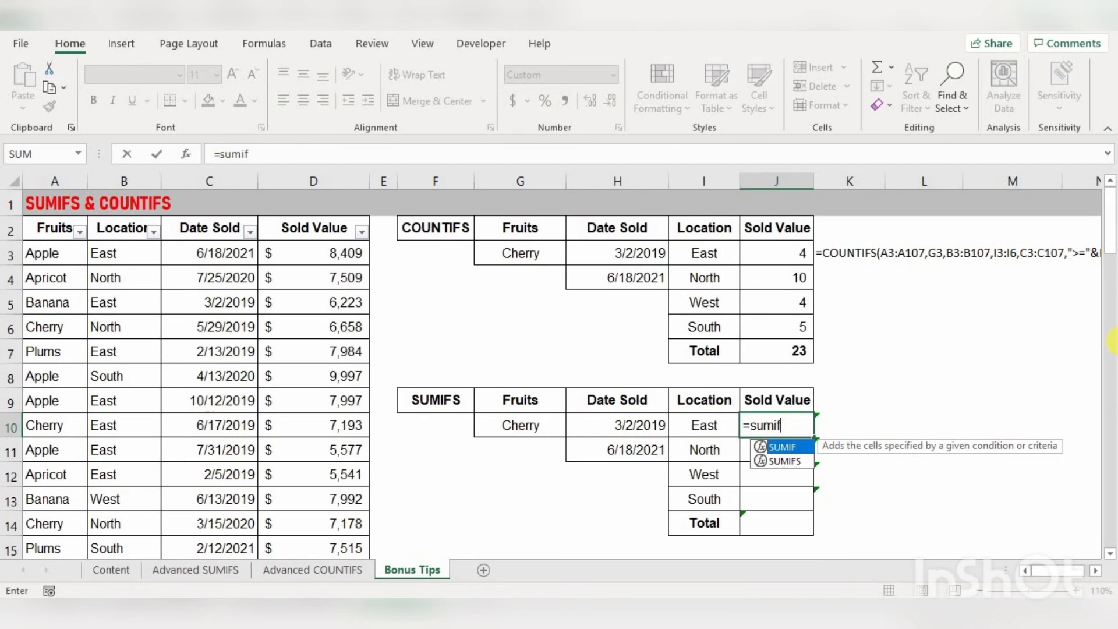
pyautogui.press('Tab')
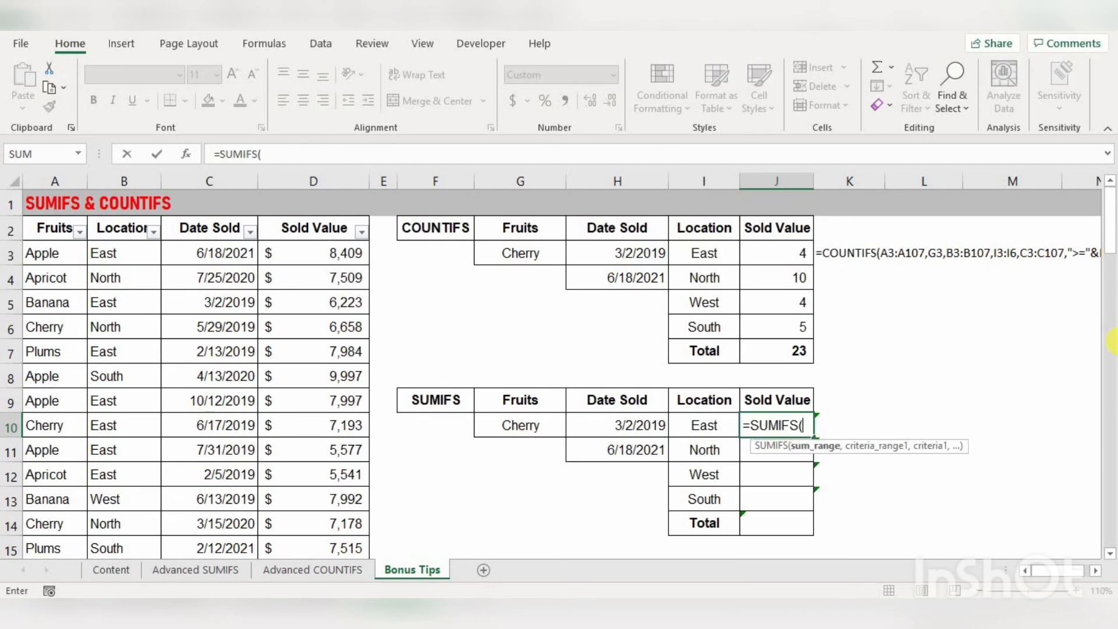
pyautogui.click(307, 252)
pyautogui.hotkey('ctrl', 'shift', 'Down')
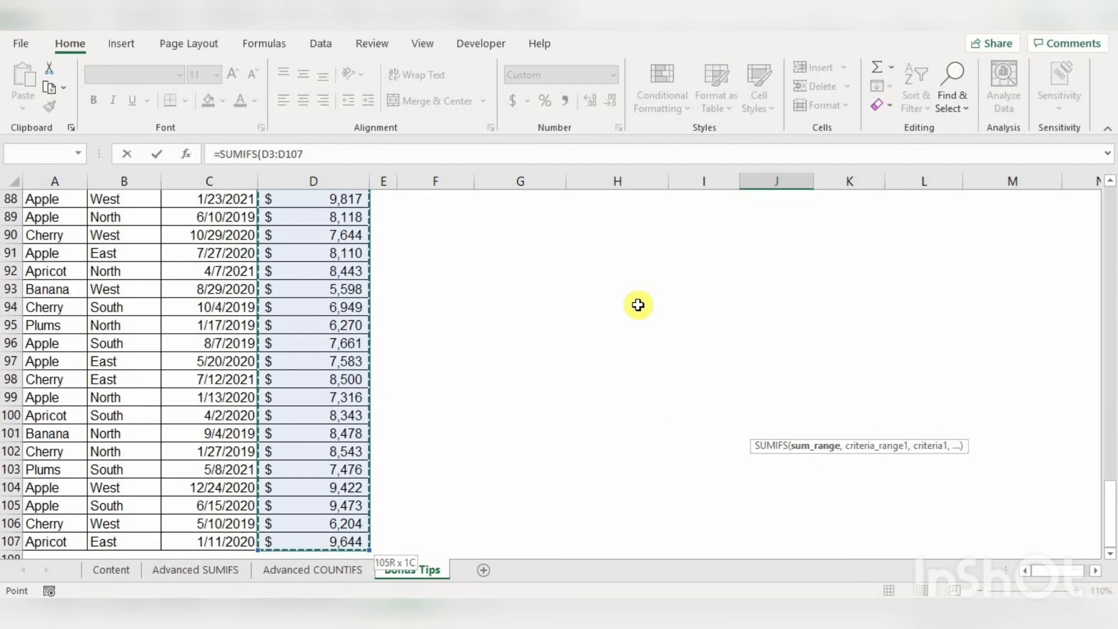
pyautogui.write(',')
# Add the fruit condition to the SUMIFS formula with range A3:A107 and criterion G10.
pyautogui.hotkey('ctrl', 'Home')
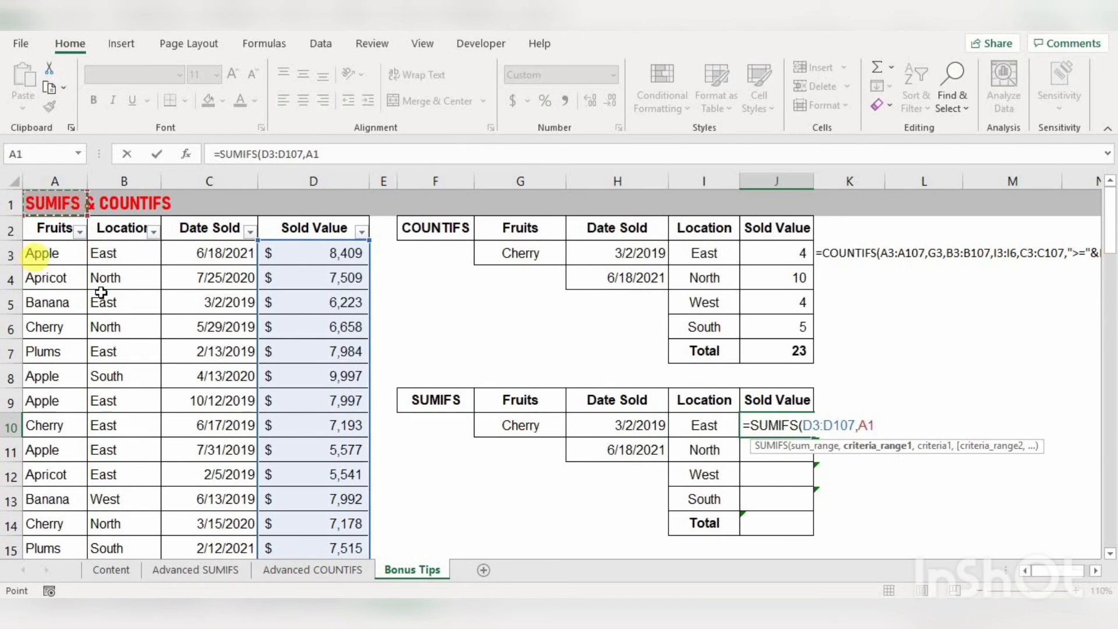
pyautogui.press('Down')
pyautogui.press('Down')
pyautogui.hotkey('ctrl', 'shift', 'Down')
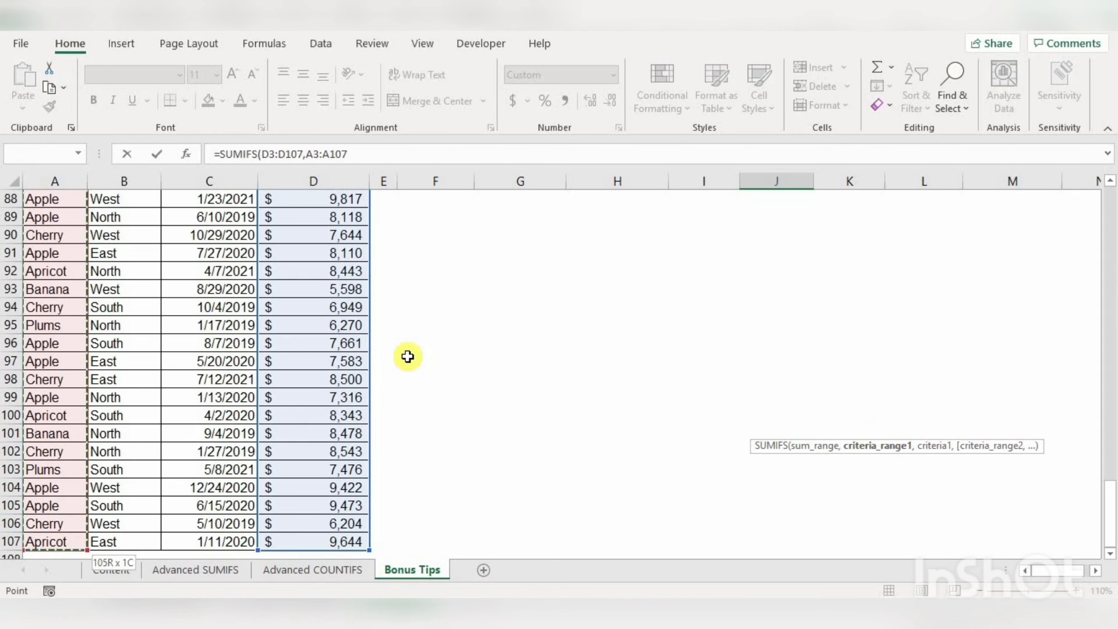
pyautogui.write(',')
pyautogui.hotkey('ctrl', 'Home')
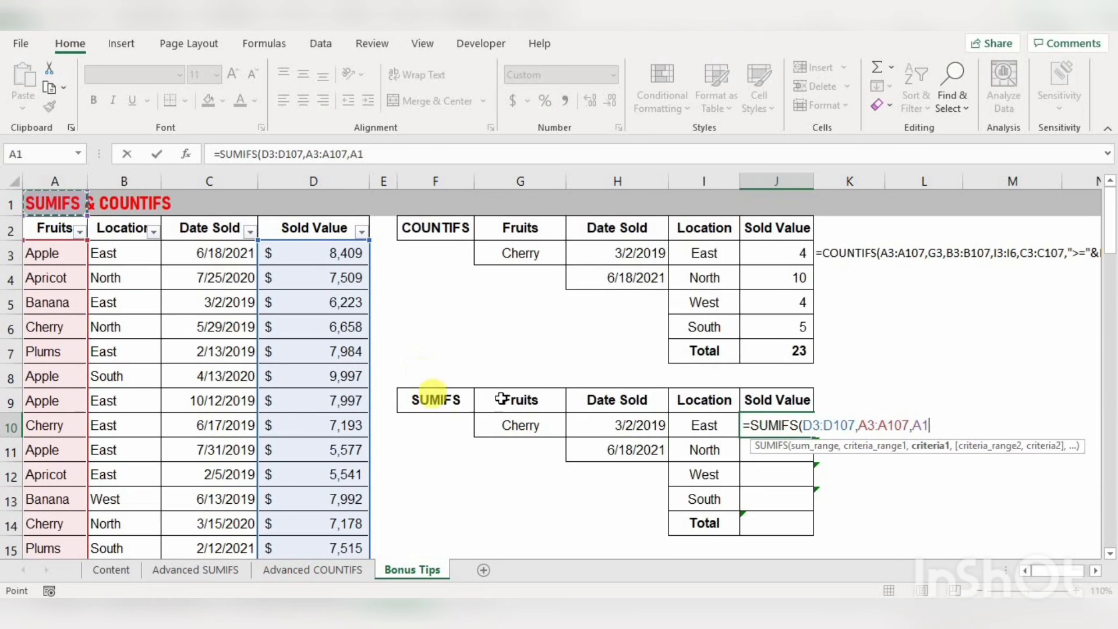
pyautogui.click(520, 409)
pyautogui.click(520, 424)
pyautogui.write(',')
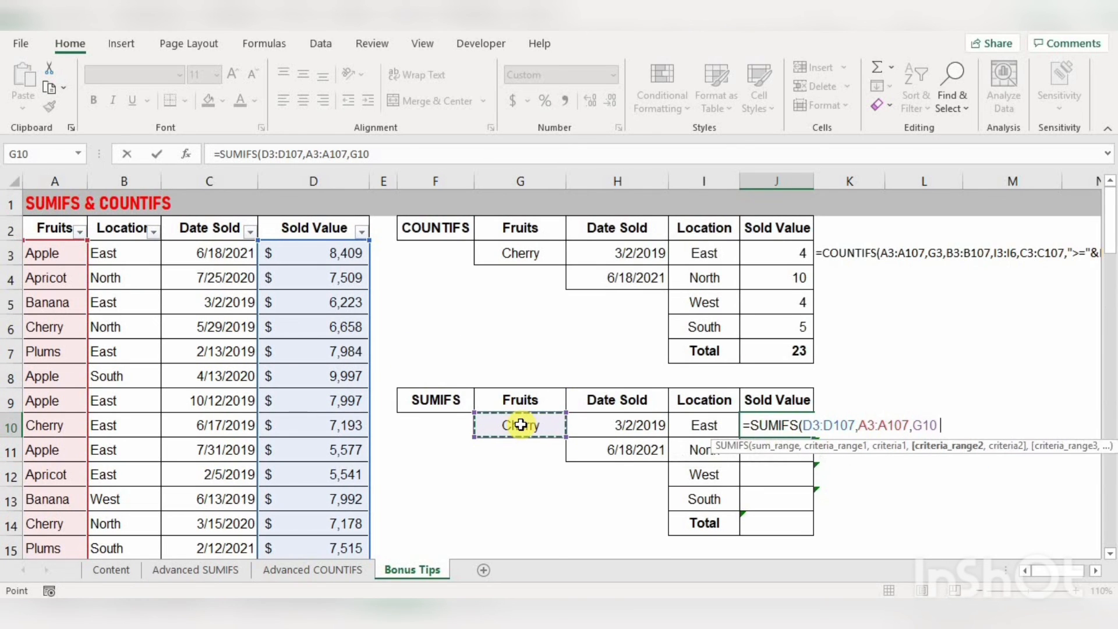
# Add the location condition to the SUMIFS formula with range B3:B107 and criteria I10:I13.
pyautogui.click(112, 254)
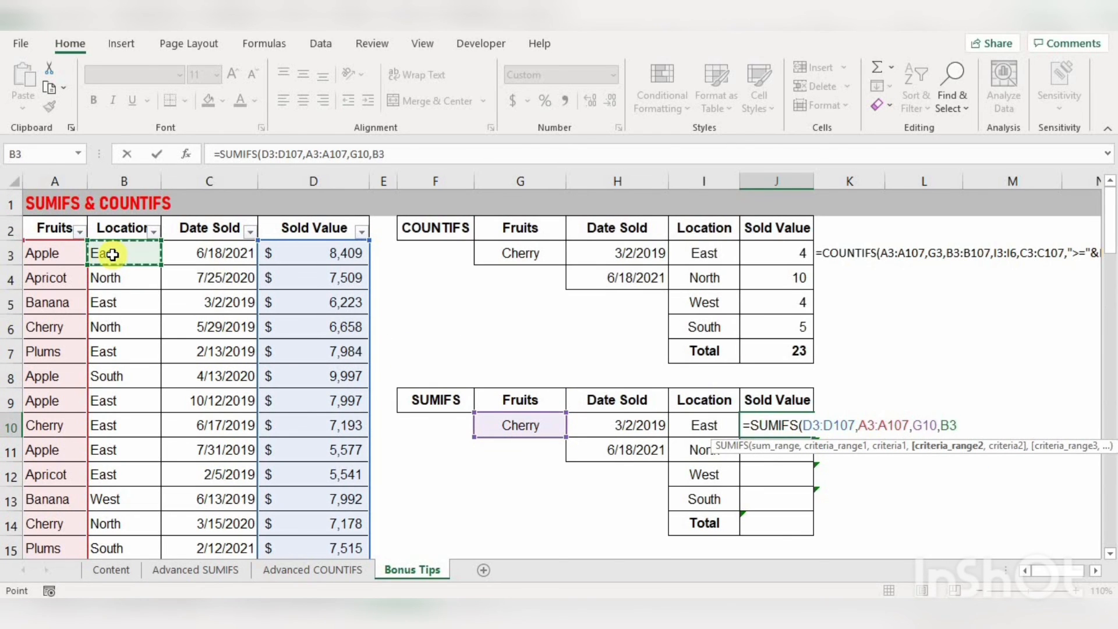
pyautogui.hotkey('ctrl', 'shift', 'Down')
pyautogui.write(',')
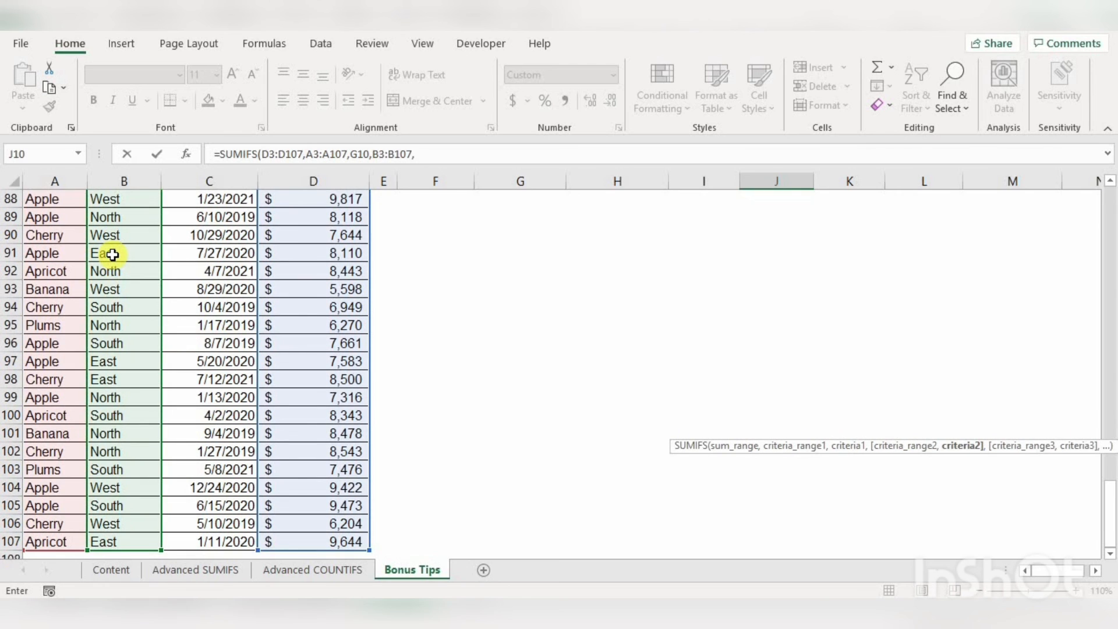
pyautogui.hotkey('ctrl', 'Home')
pyautogui.moveTo(698, 425); pyautogui.dragTo(719, 492)
pyautogui.write(',')
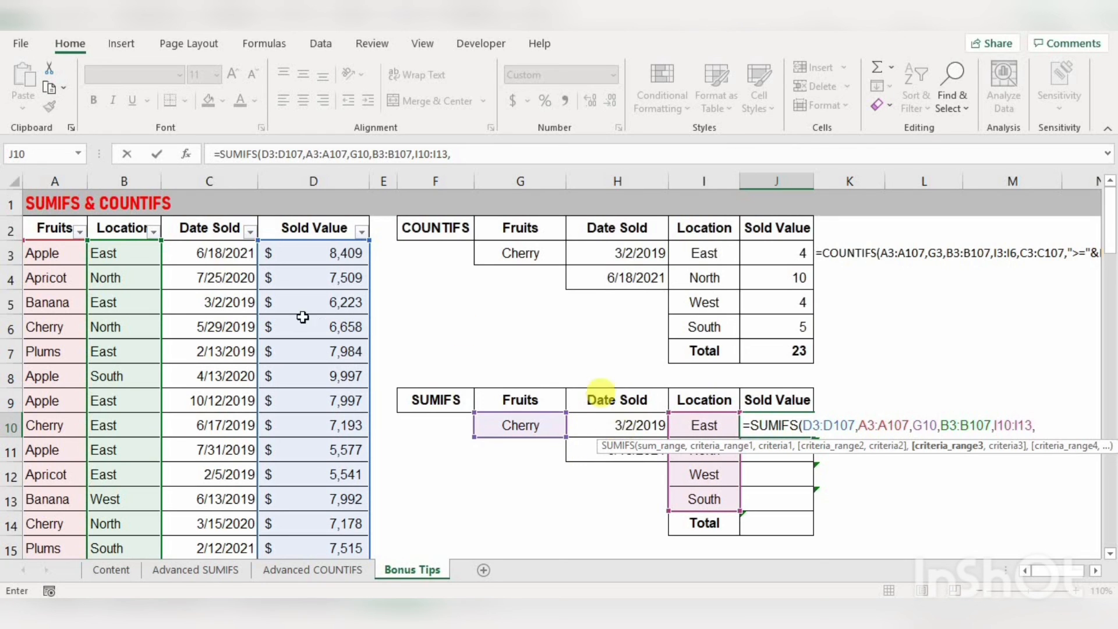
# Add the start-date condition to the SUMIFS formula with range C3:C107 and criterion ">="&H10.
pyautogui.click(224, 249)
pyautogui.hotkey('ctrl', 'shift', 'Down')
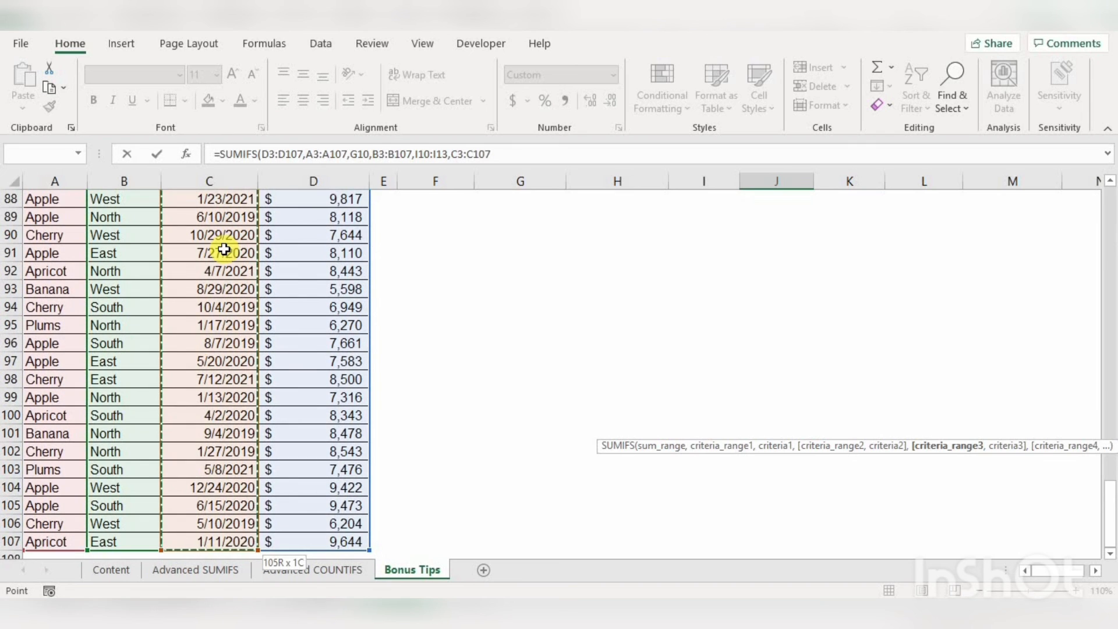
pyautogui.write(',')
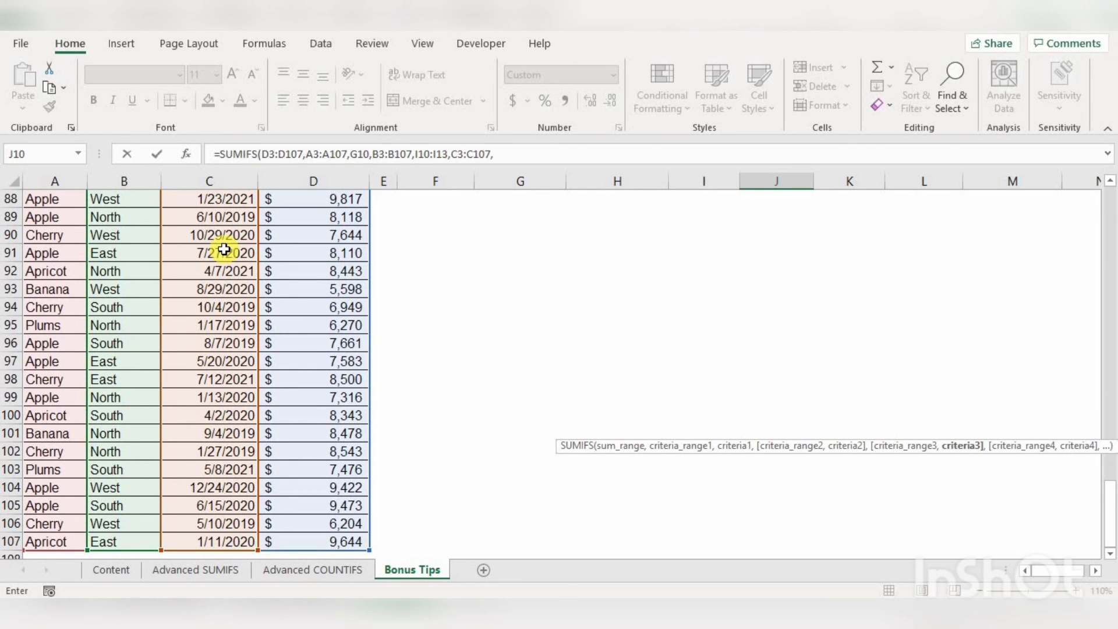
pyautogui.hotkey('ctrl', 'Home')
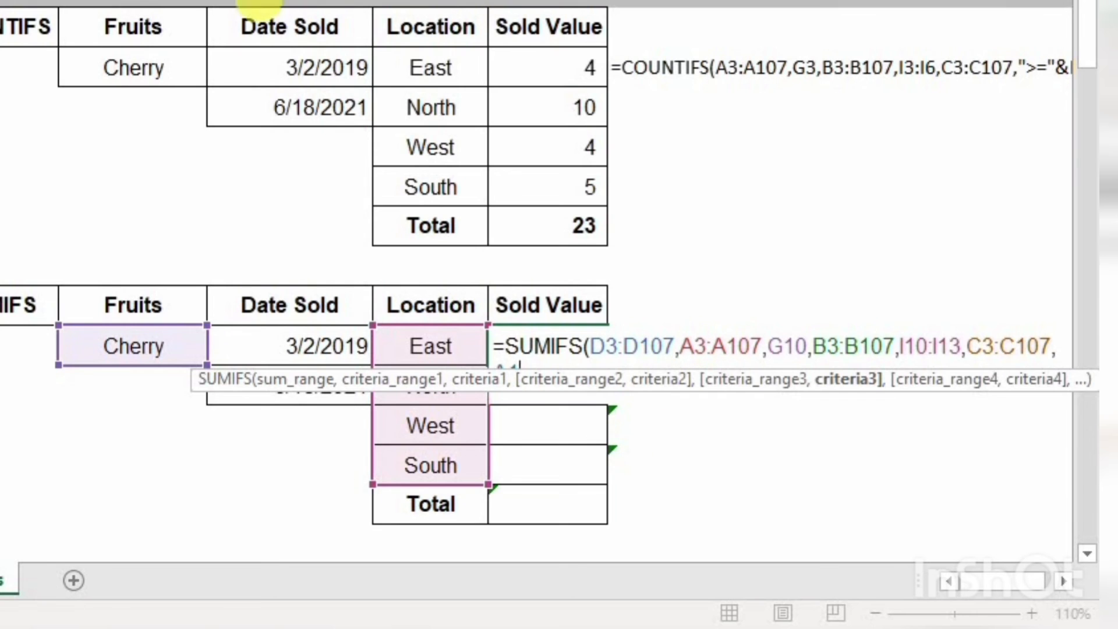
pyautogui.click(259, 1)
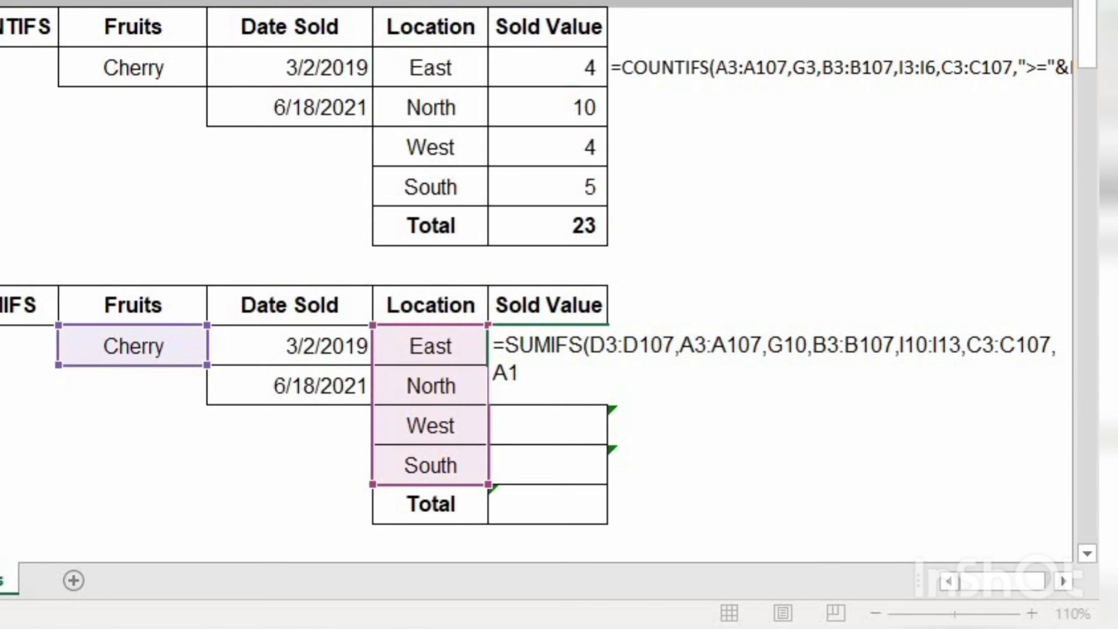
pyautogui.press('BackSpace')
pyautogui.press('BackSpace')
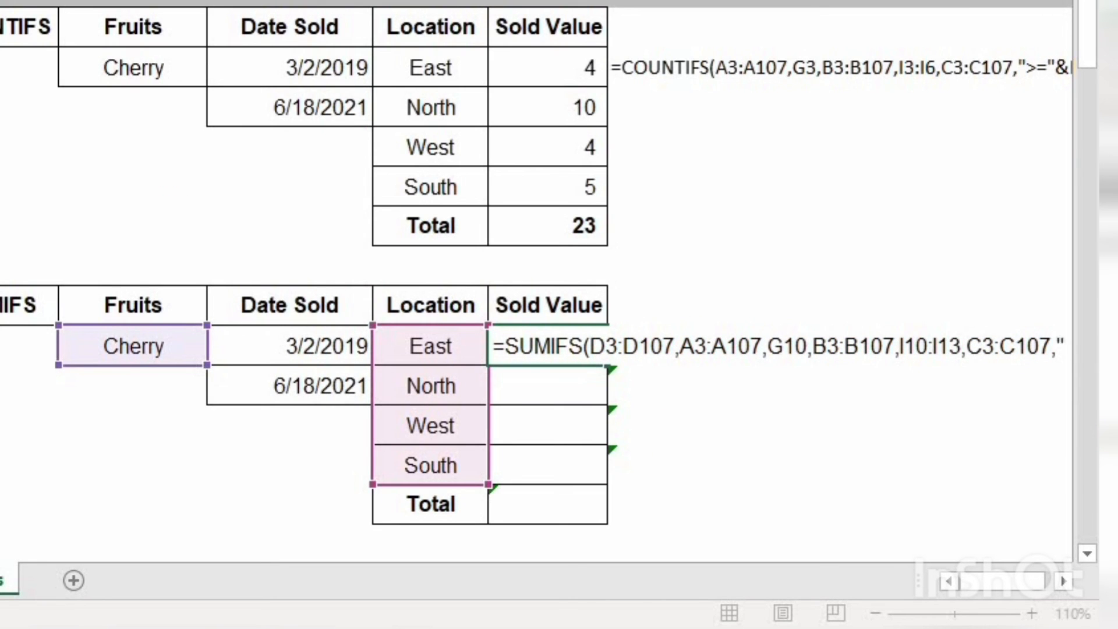
pyautogui.write('">="&')
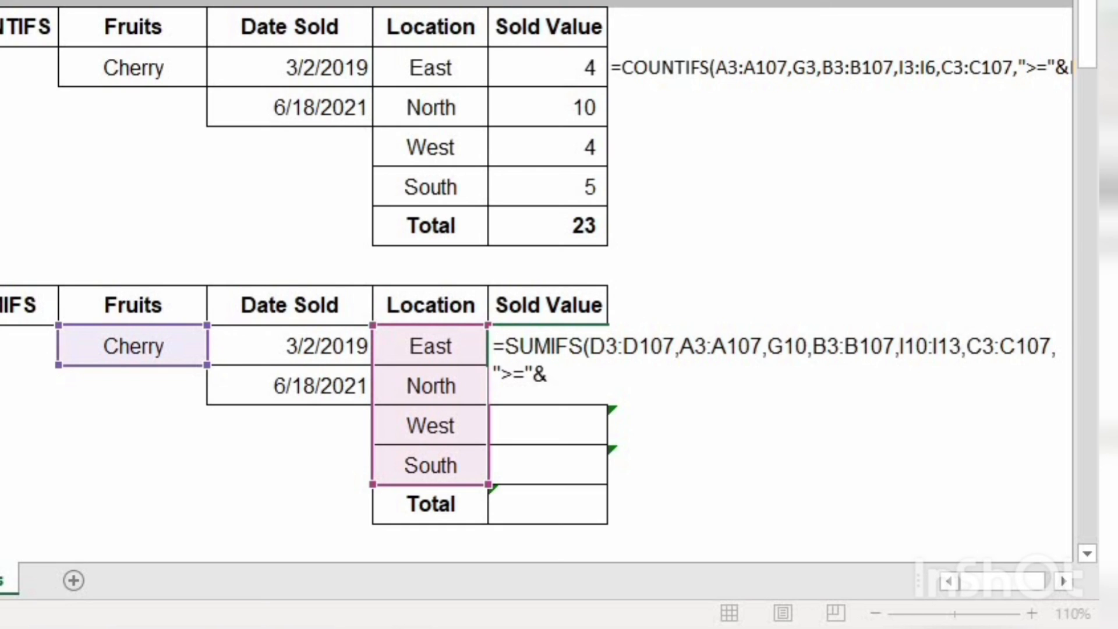
pyautogui.click(291, 341)
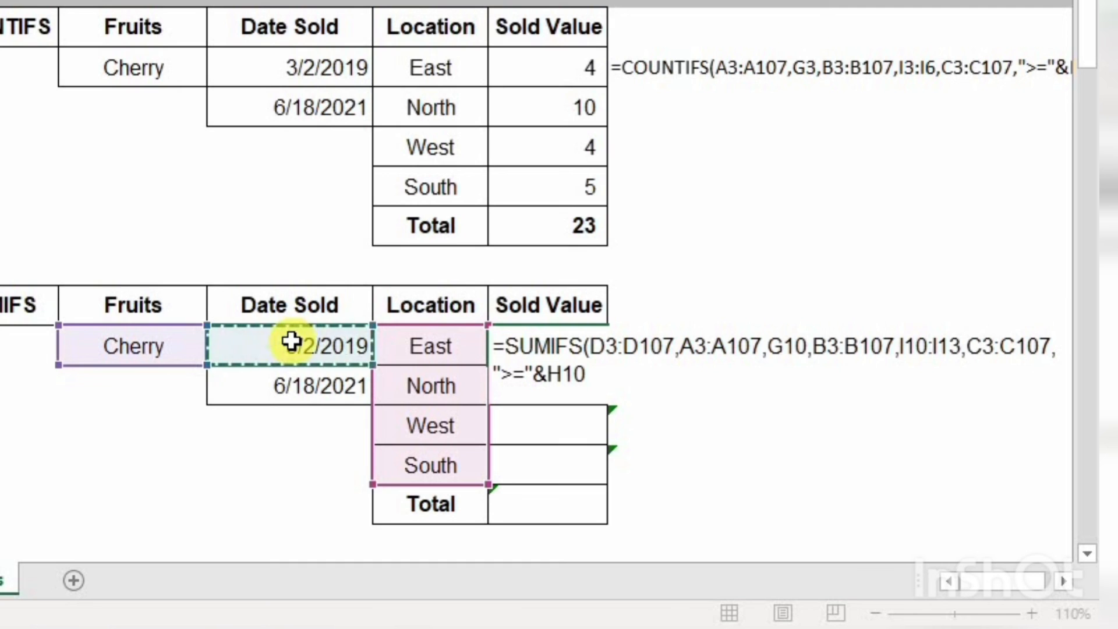
pyautogui.write(',')
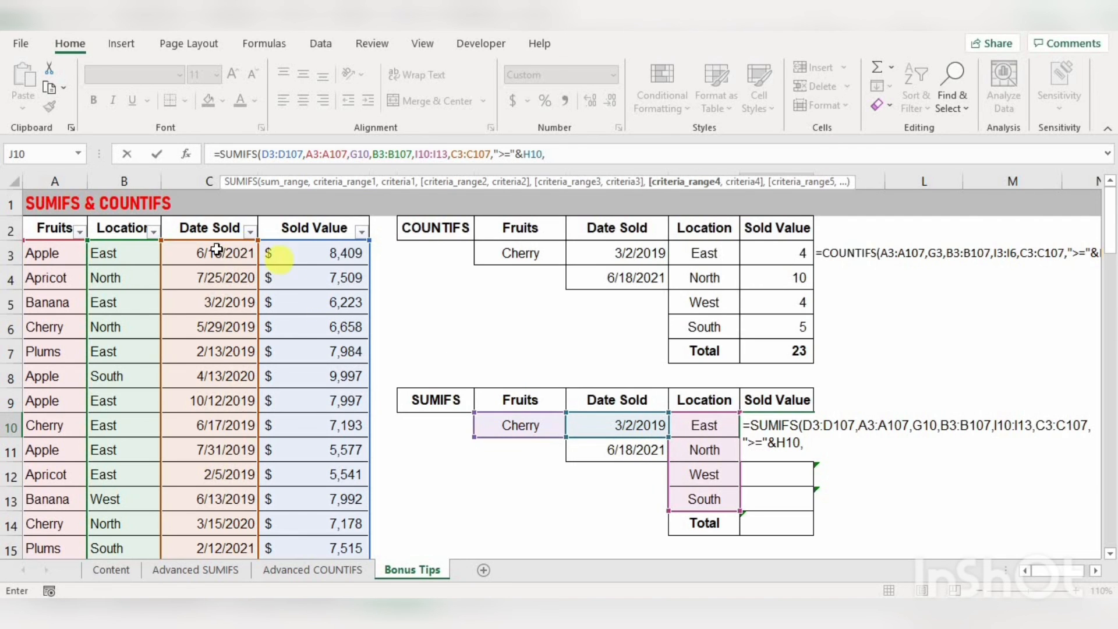
# Add the end-date condition to the SUMIFS formula with range C3:C107 and criterion "<="&H11, and enter the completed formula.
pyautogui.click(216, 250)
pyautogui.hotkey('ctrl', 'shift', 'Down')
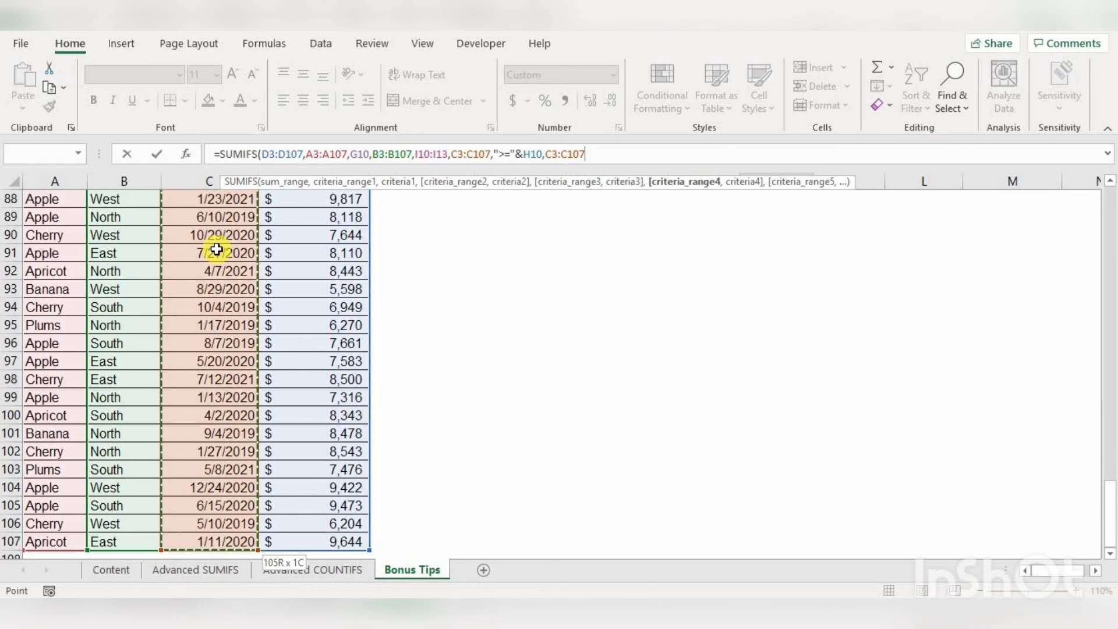
pyautogui.write(',')
pyautogui.hotkey('ctrl', 'Home')
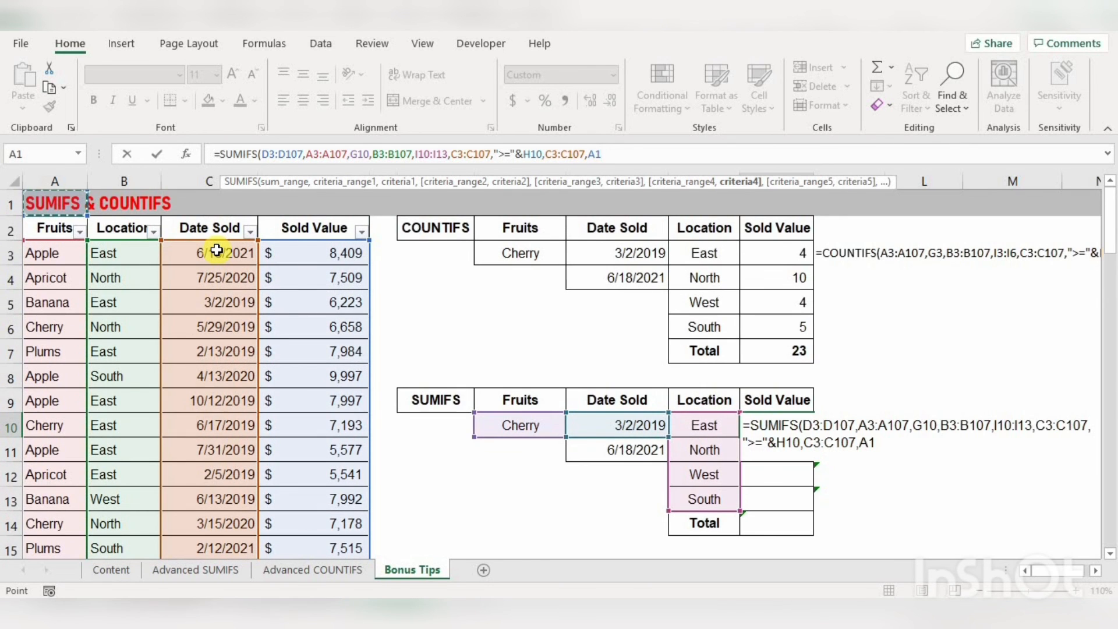
pyautogui.press('BackSpace')
pyautogui.press('BackSpace')
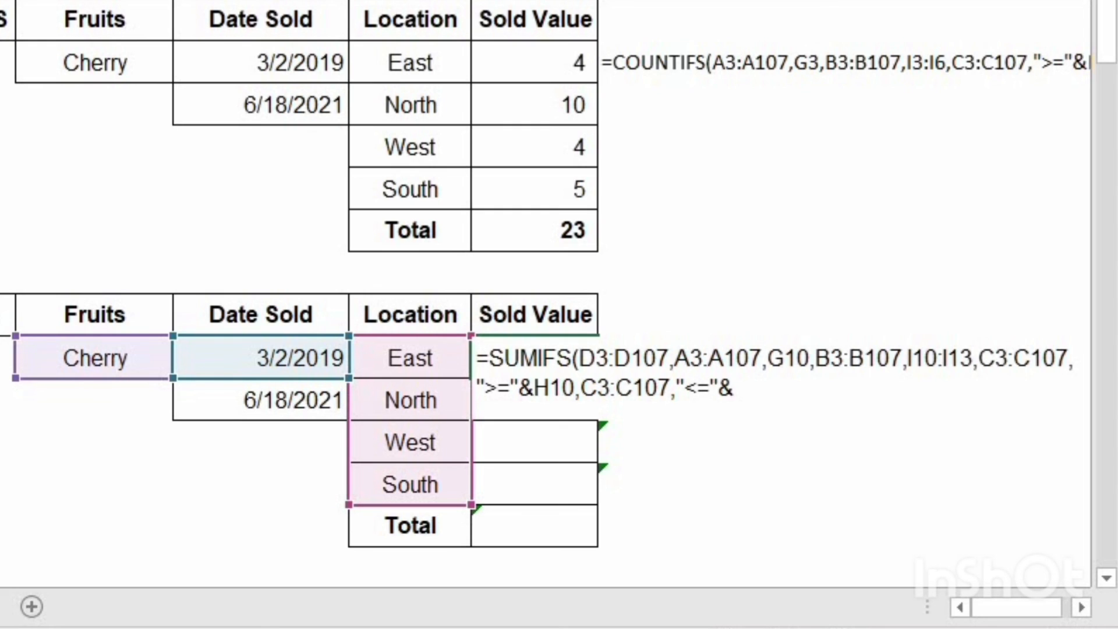
pyautogui.click(292, 396)
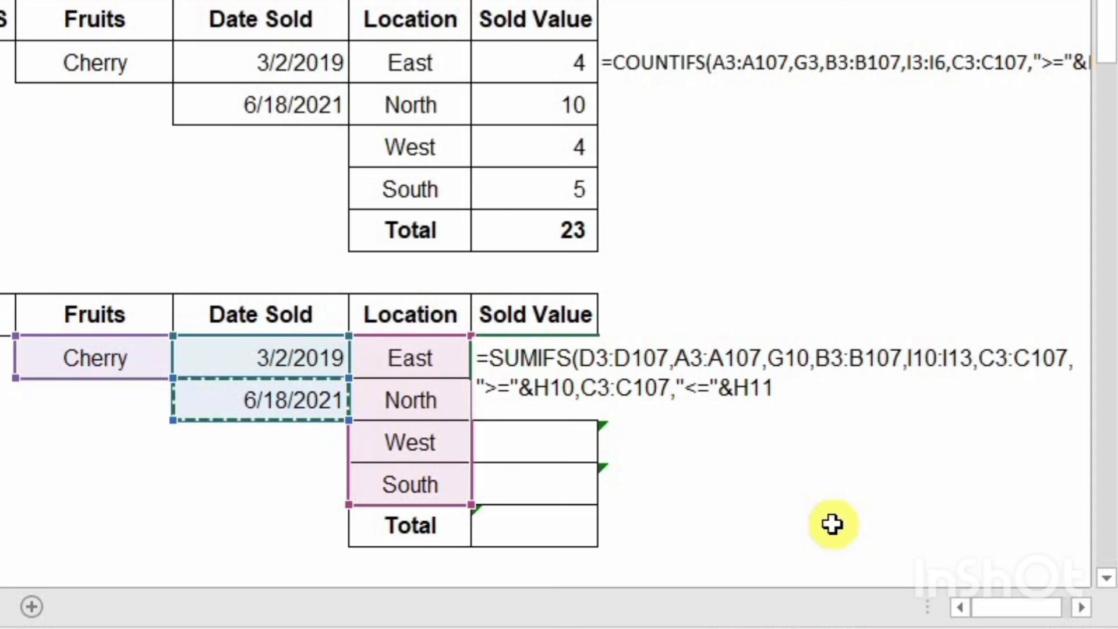
pyautogui.write(')')
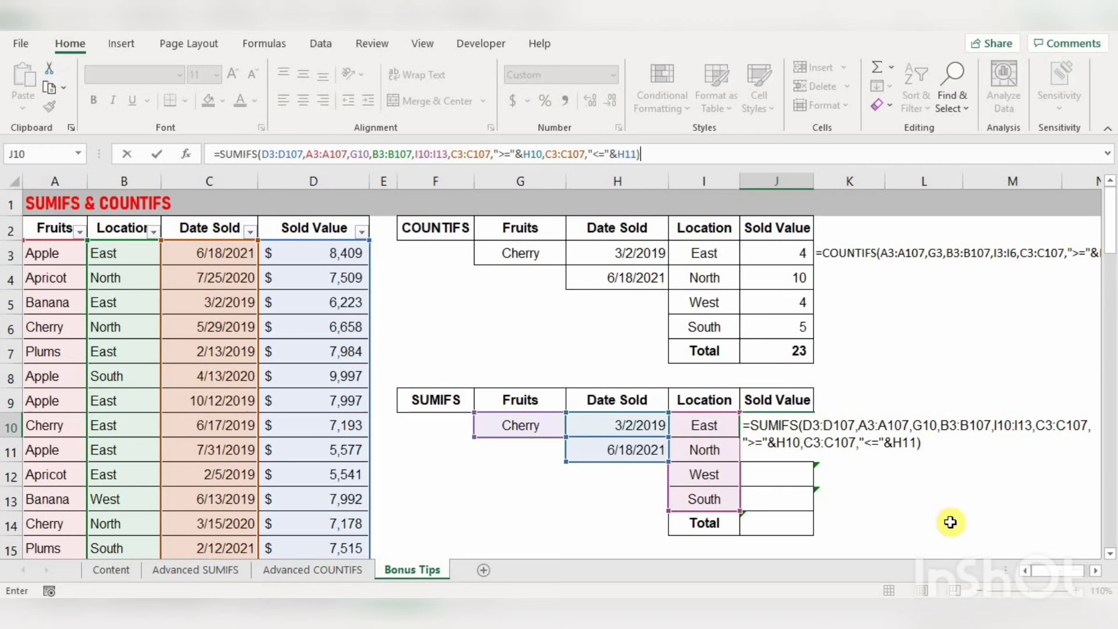
pyautogui.press('Return')
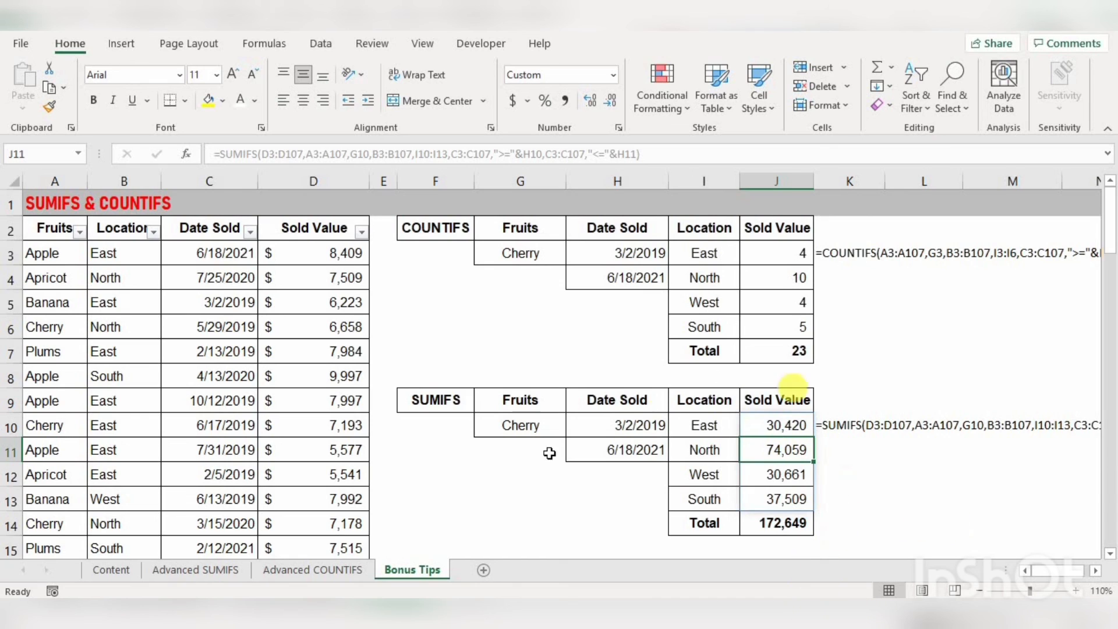
pyautogui.click(478, 466)
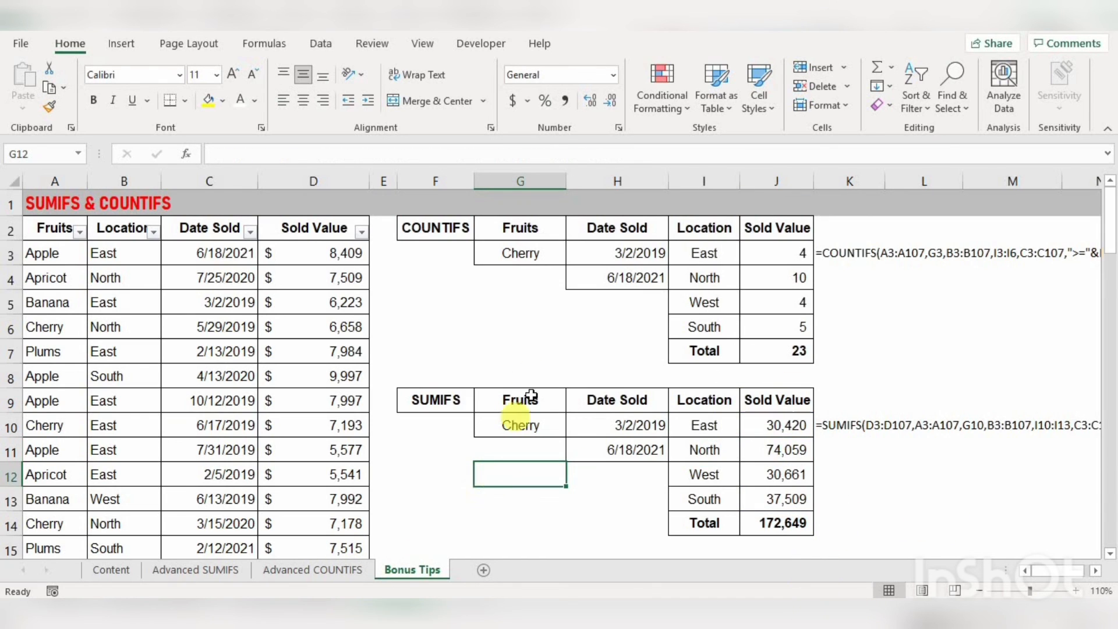
pyautogui.click(637, 425)
pyautogui.click(644, 450)
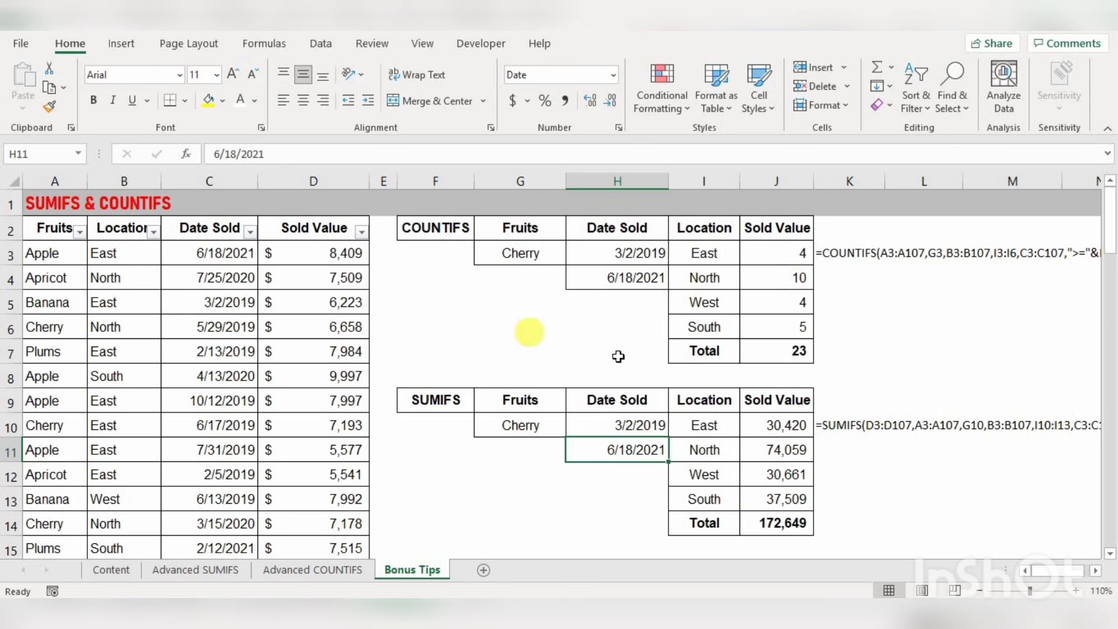
pyautogui.click(521, 430)
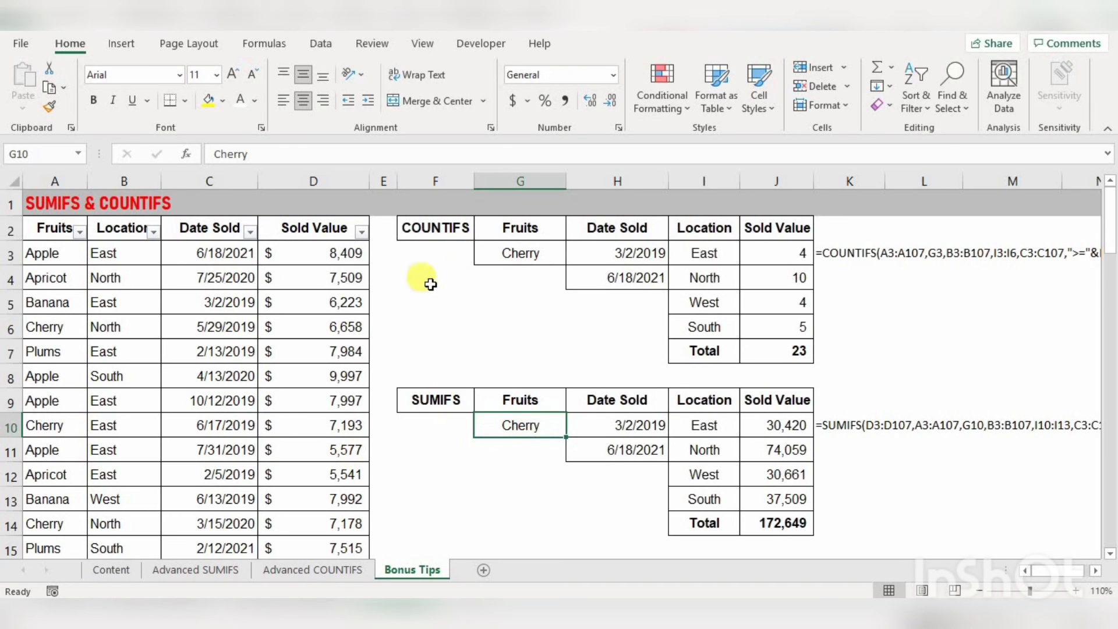
pyautogui.click(414, 453)
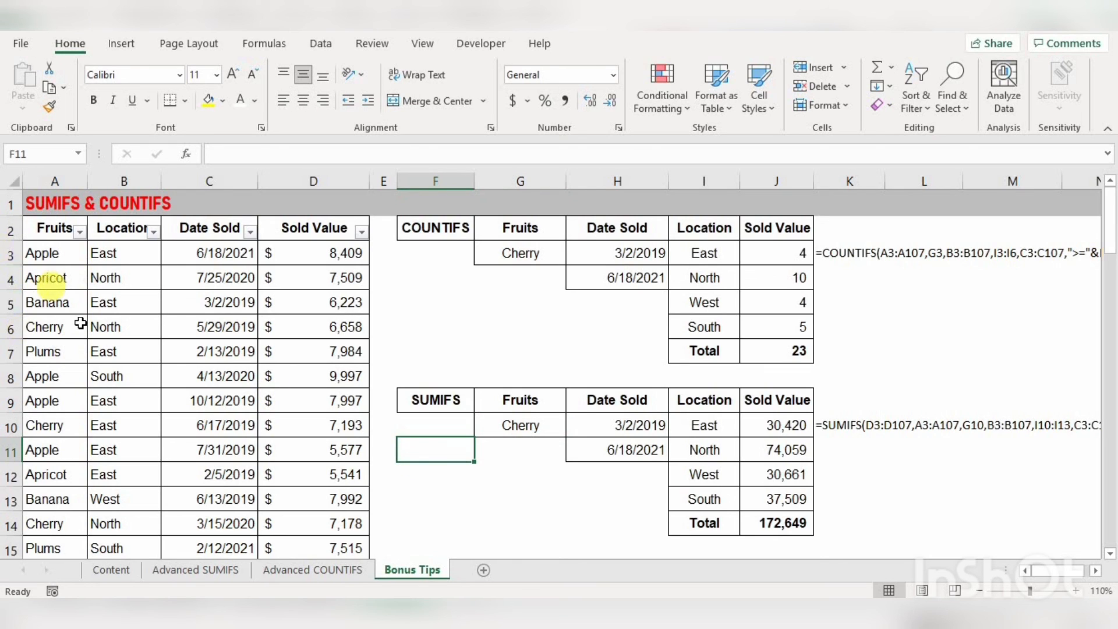
pyautogui.click(536, 421)
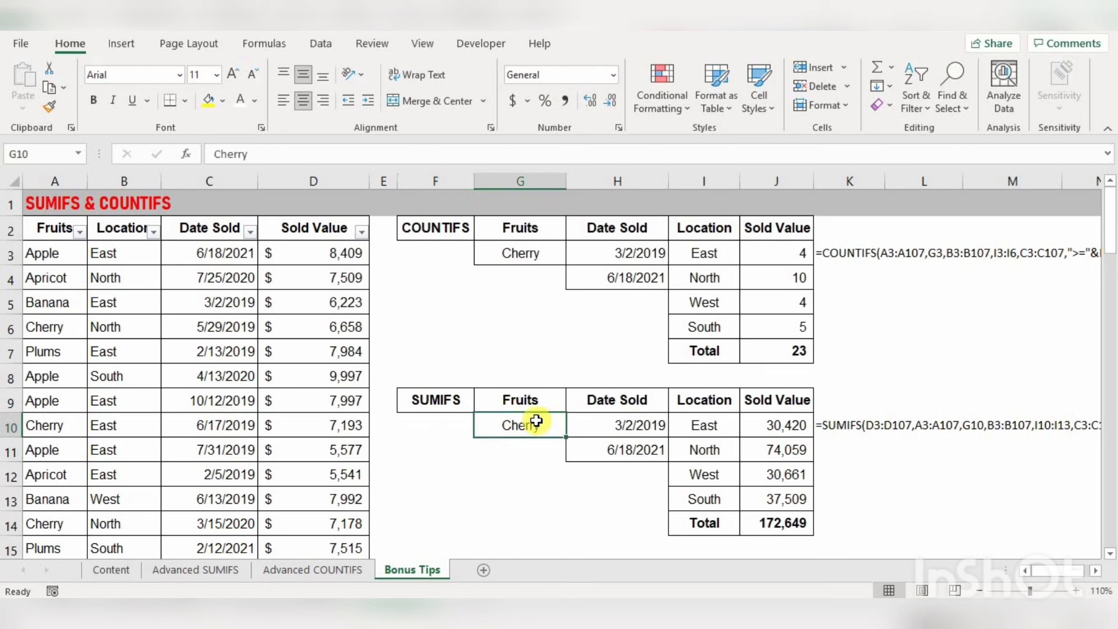